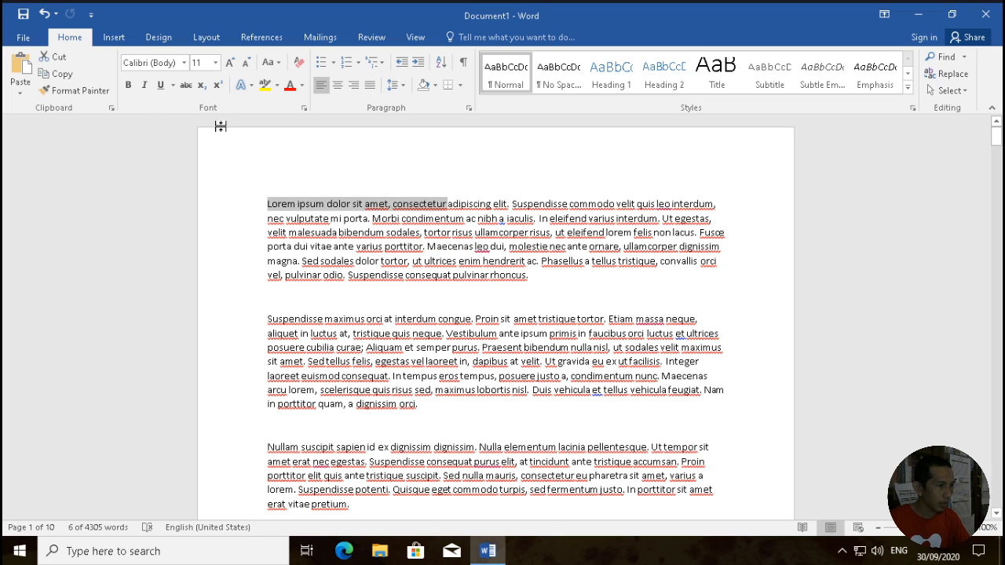
# Step: Make the words "Lorem ipsum dolor sit amet, consectetur" in the first paragraph bold, italic and underlined
pyautogui.click(129, 86)
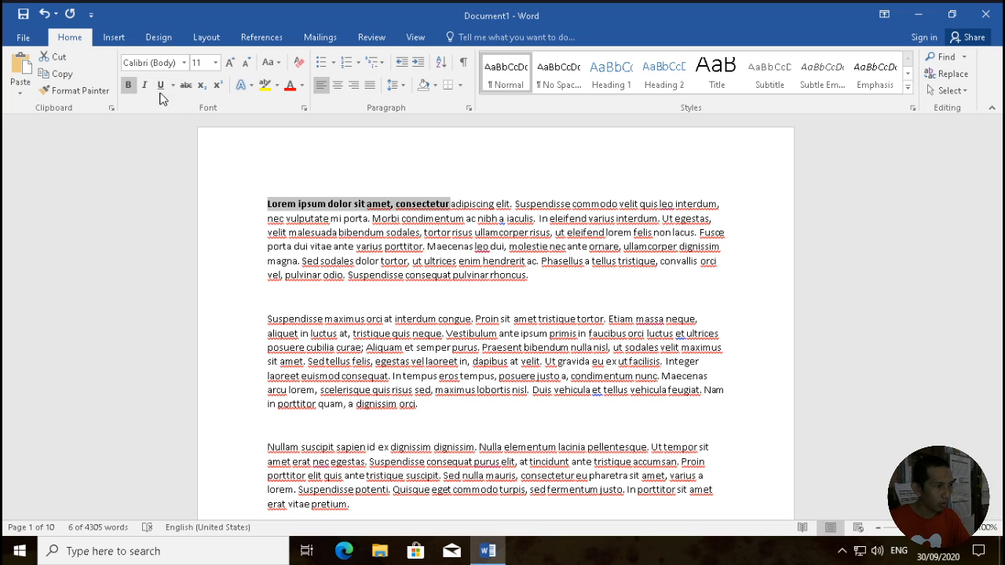
pyautogui.click(145, 88)
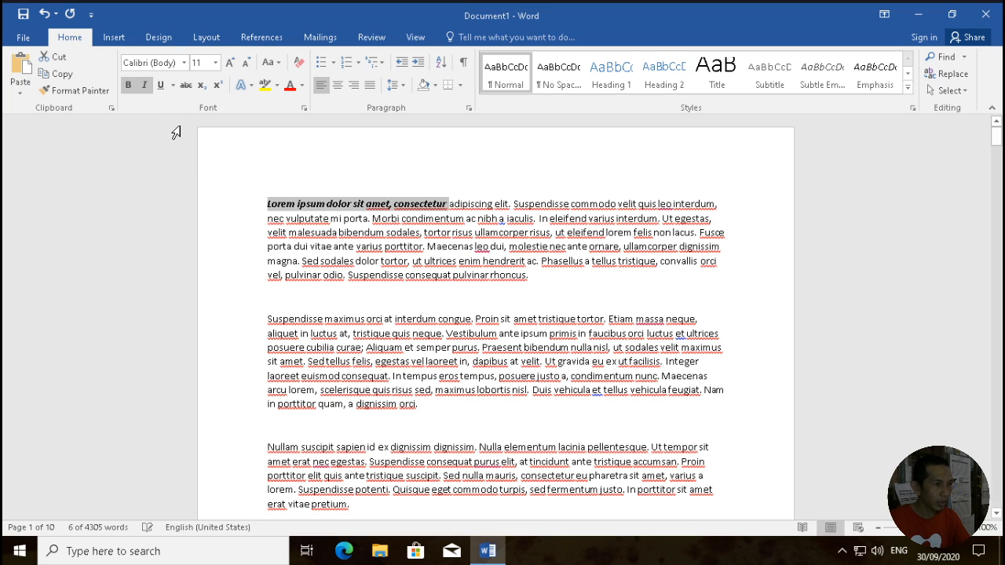
pyautogui.click(161, 88)
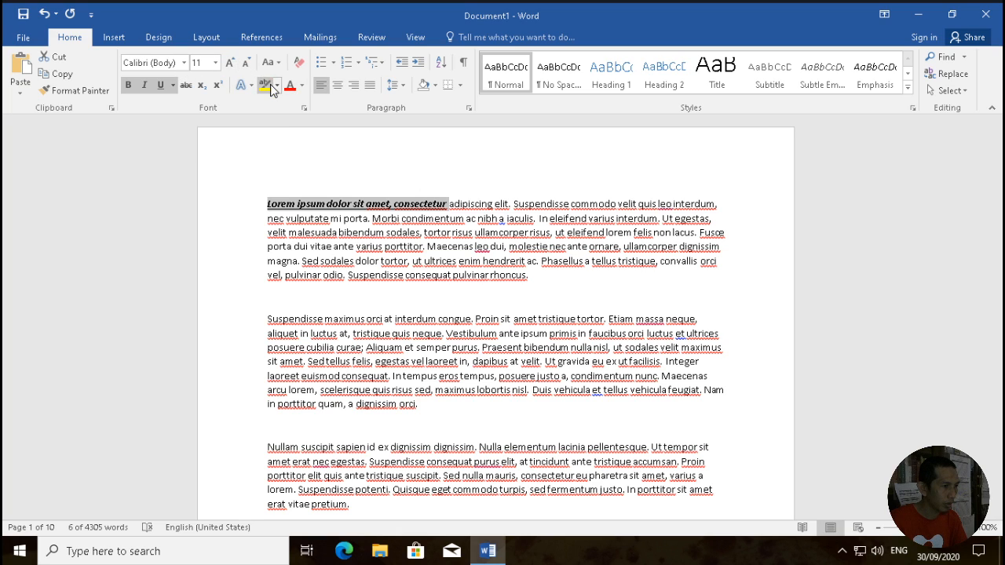
# Step: Remove the underline, italic and bold formatting from the opening words of the first paragraph and deselect them
pyautogui.click(161, 85)
pyautogui.click(142, 85)
pyautogui.click(131, 86)
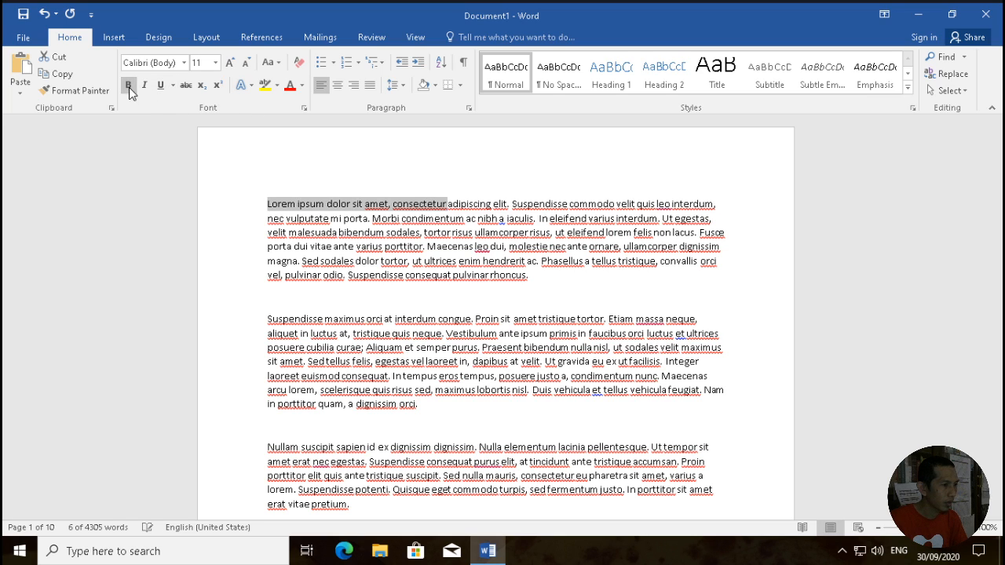
pyautogui.click(306, 172)
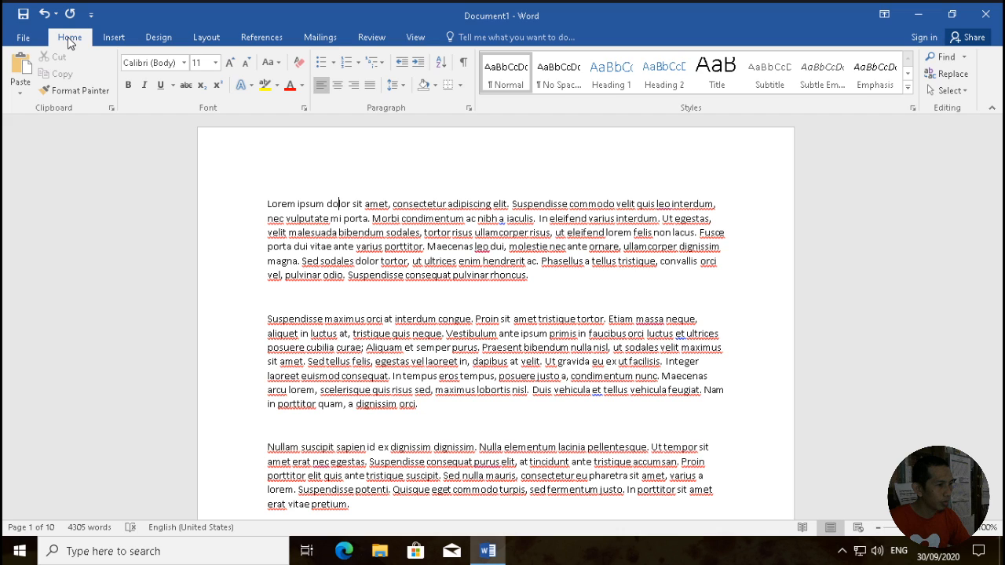
pyautogui.click(114, 37)
pyautogui.click(165, 39)
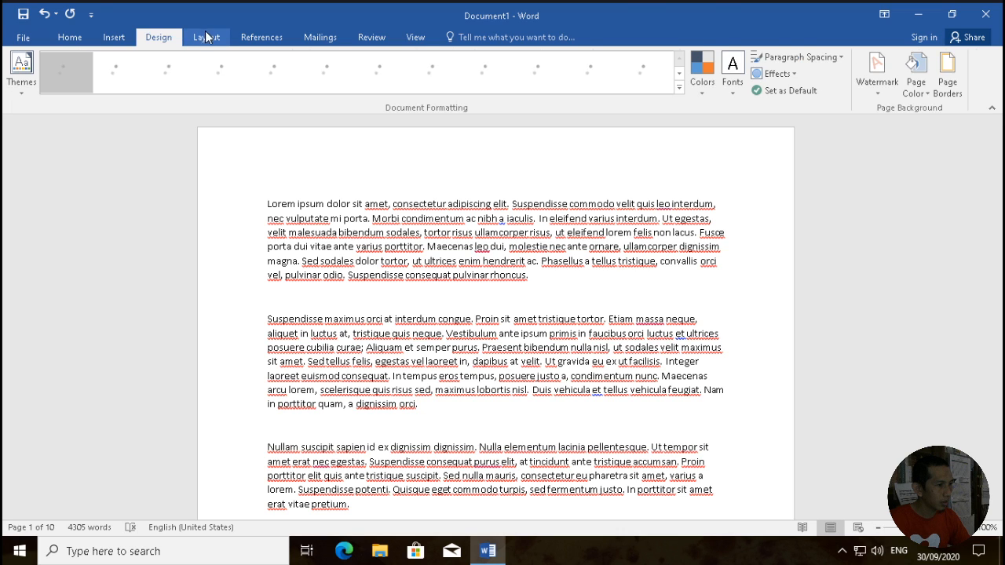
pyautogui.click(207, 37)
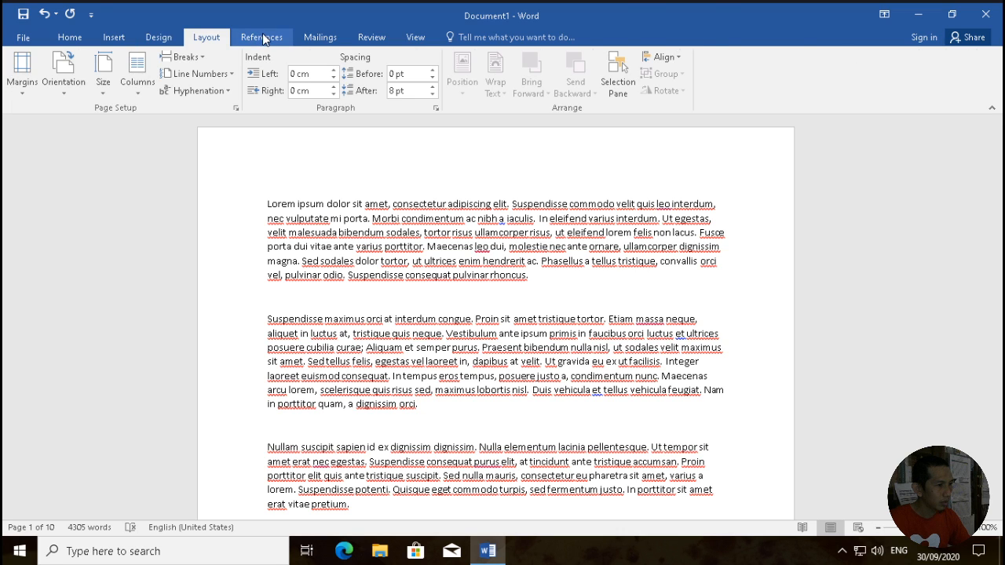
pyautogui.click(262, 37)
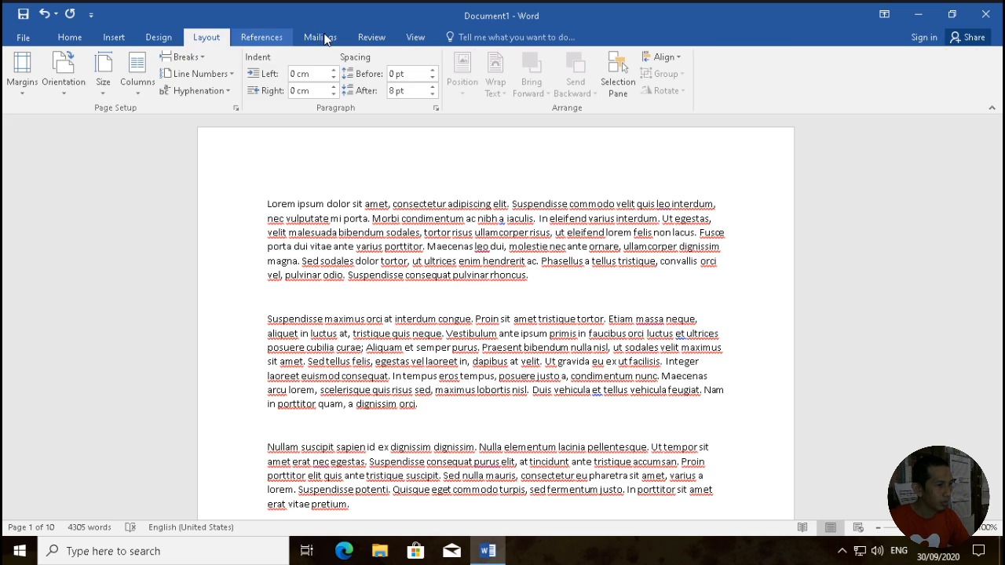
pyautogui.click(70, 44)
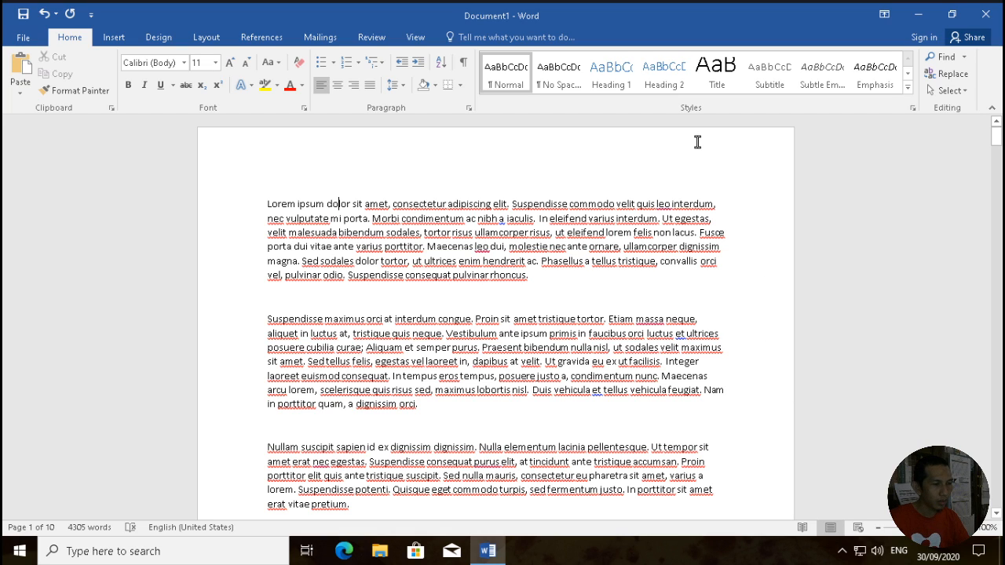
# Step: Add the title "Sebuah Tulisan" on a new line above the first paragraph
pyautogui.click(261, 202)
pyautogui.press('Return')
pyautogui.press('Return')
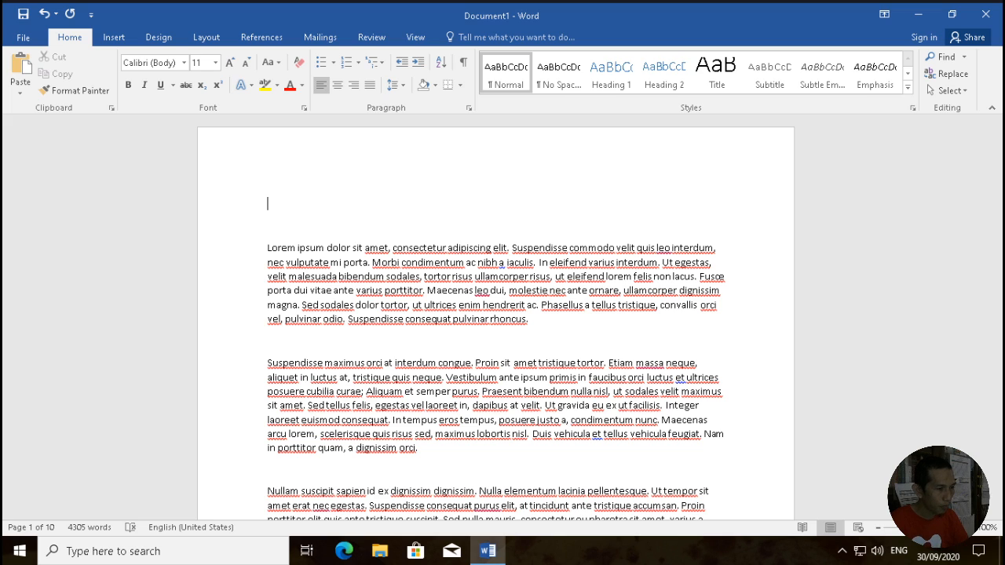
pyautogui.press('BackSpace')
pyautogui.press('BackSpace')
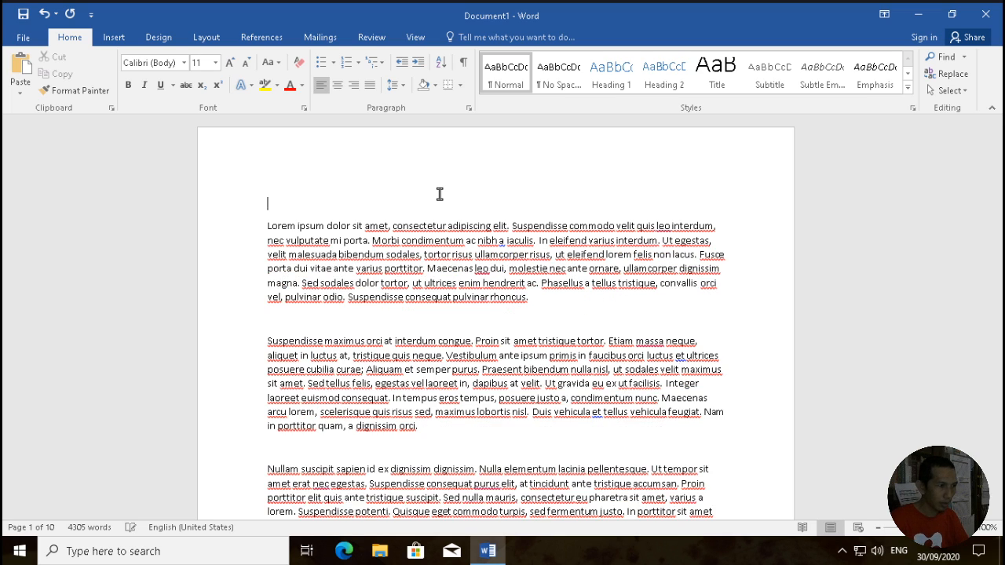
pyautogui.press('Return')
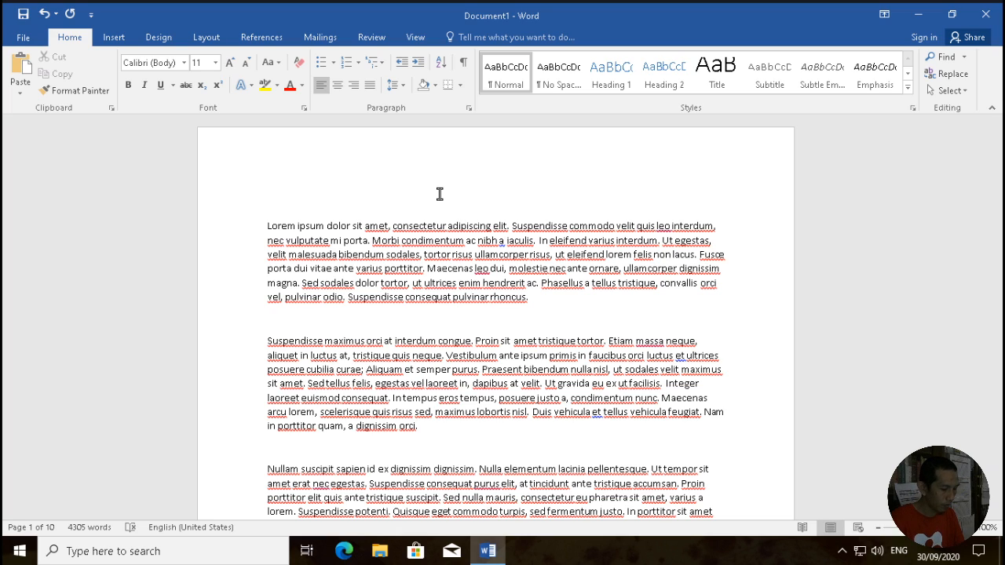
pyautogui.write('tulisan')
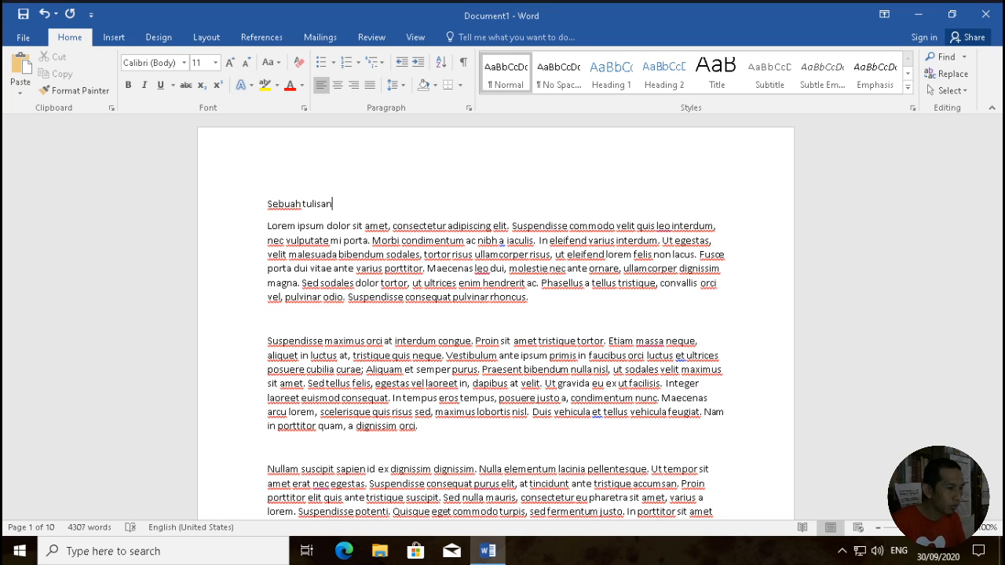
pyautogui.hotkey('ctrl', 'Left')
pyautogui.hotkey('shift', 'Right')
pyautogui.write('T')
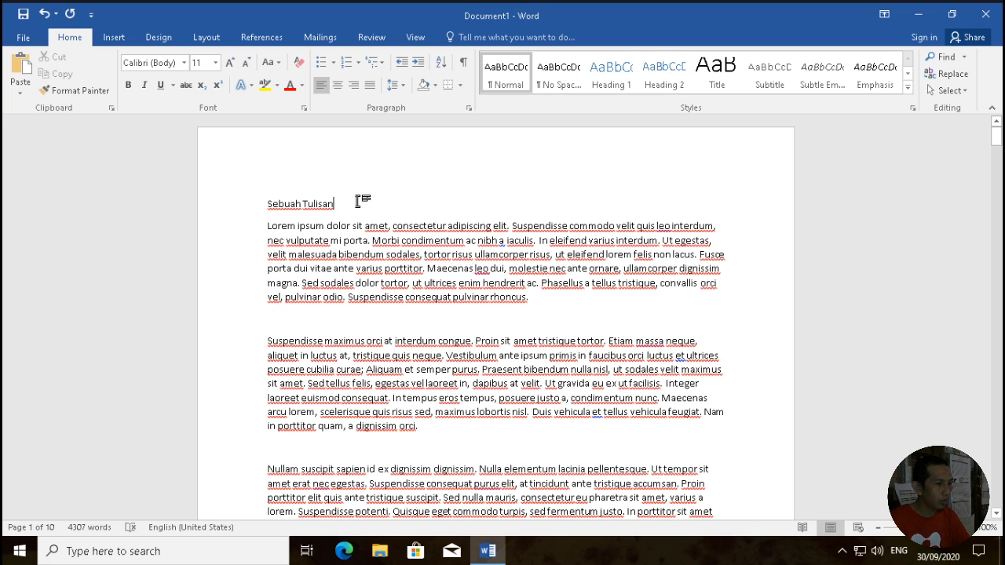
# Step: Format the title "Sebuah Tulisan" in Calibri Light at 20 pt and center it
pyautogui.moveTo(360, 201); pyautogui.dragTo(254, 199)
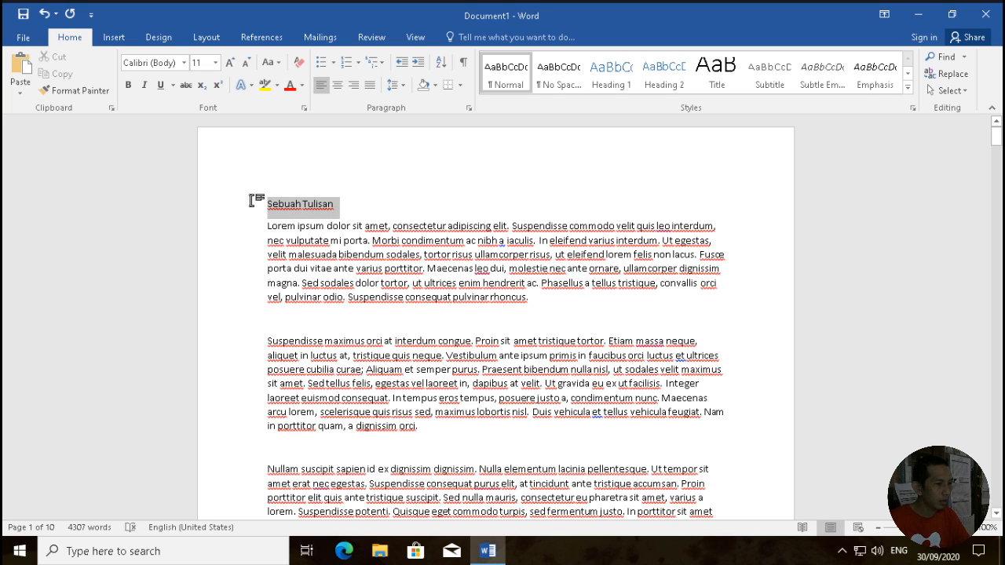
pyautogui.click(186, 63)
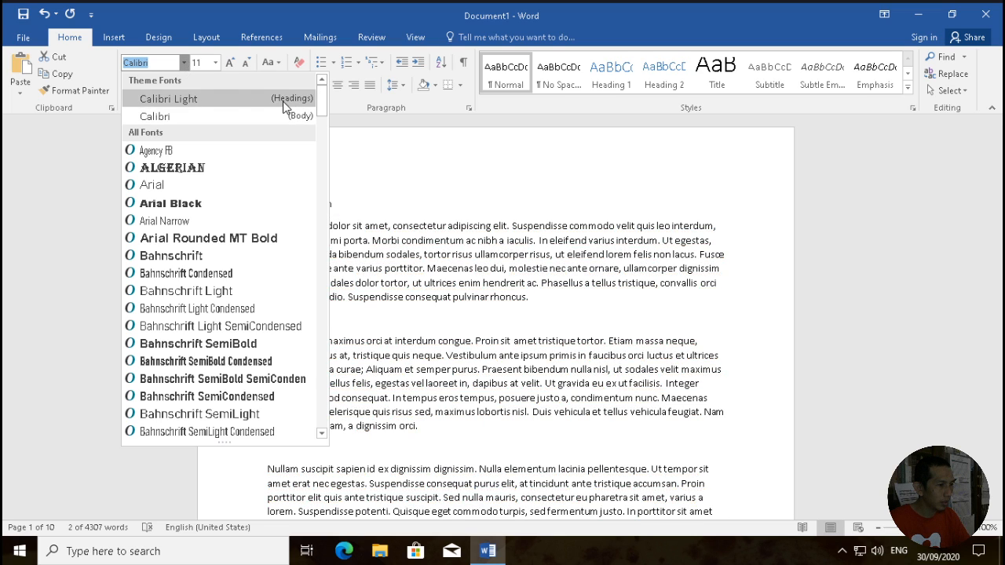
pyautogui.click(181, 100)
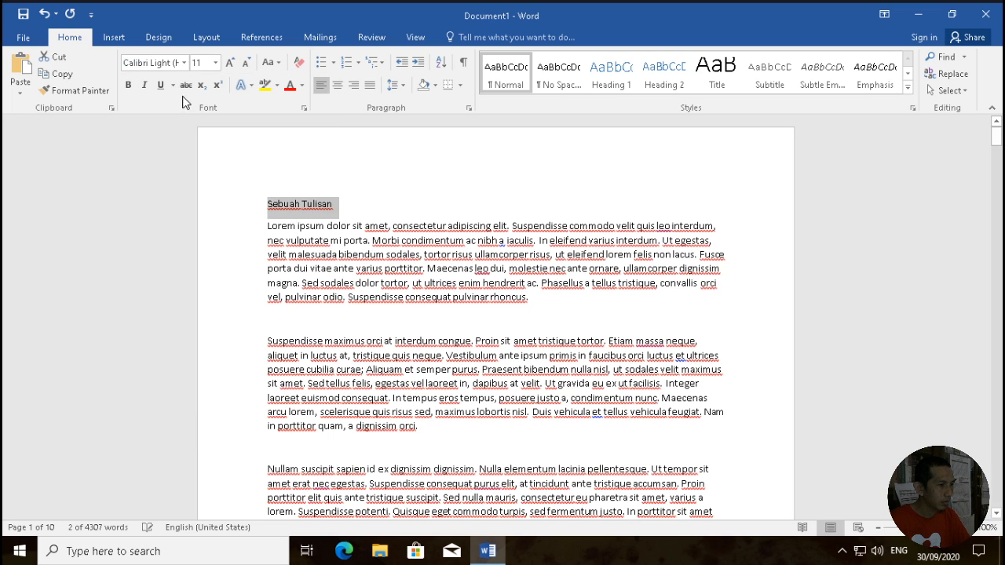
pyautogui.click(218, 64)
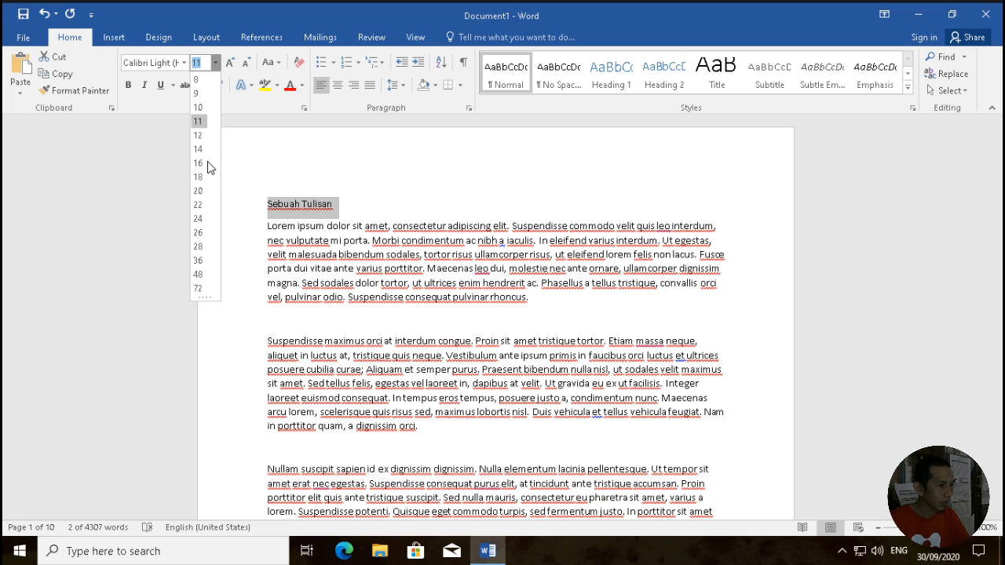
pyautogui.click(199, 191)
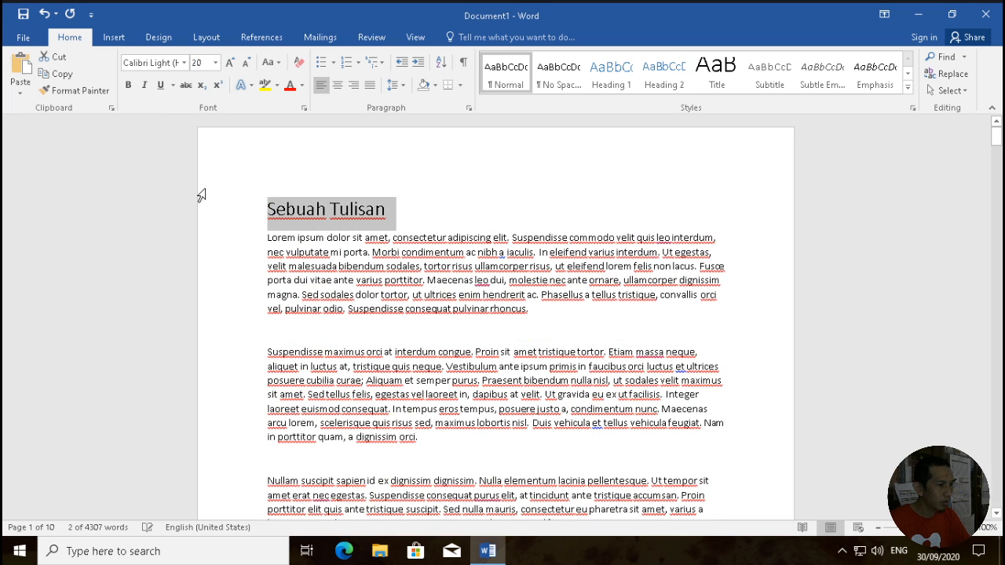
pyautogui.click(338, 86)
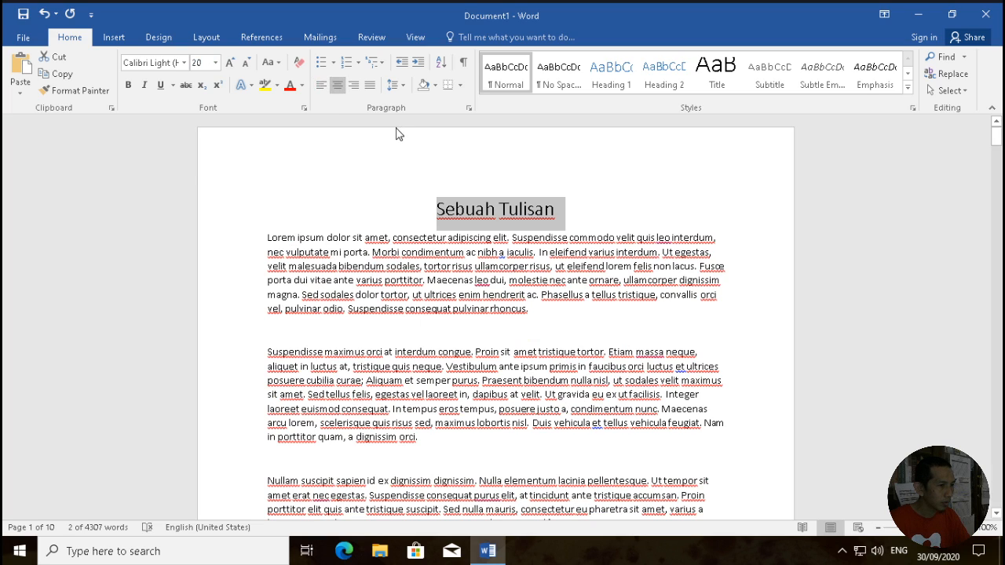
# Step: Set the paragraph spacing after the title to 36 pt
pyautogui.click(469, 112)
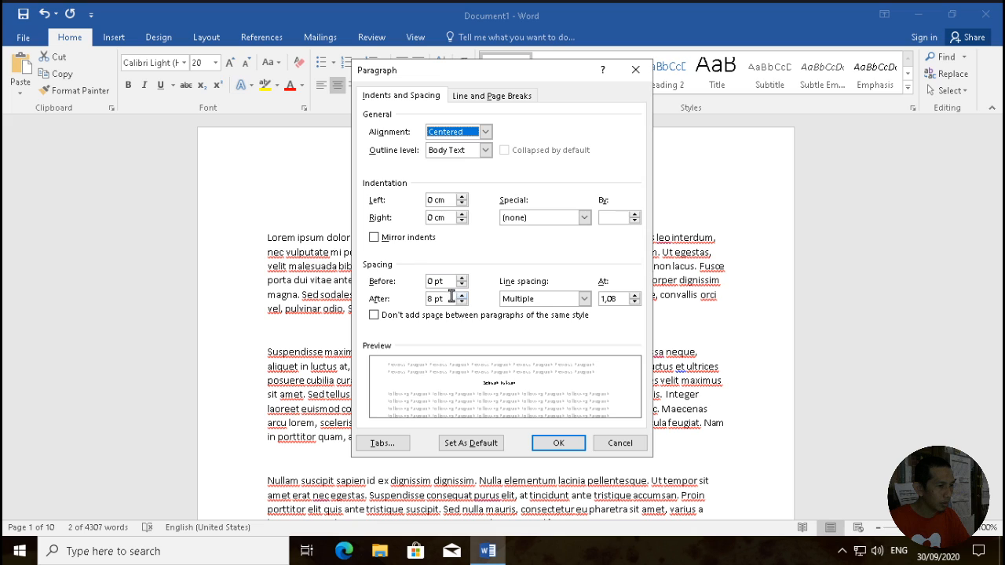
pyautogui.moveTo(453, 299); pyautogui.dragTo(420, 292)
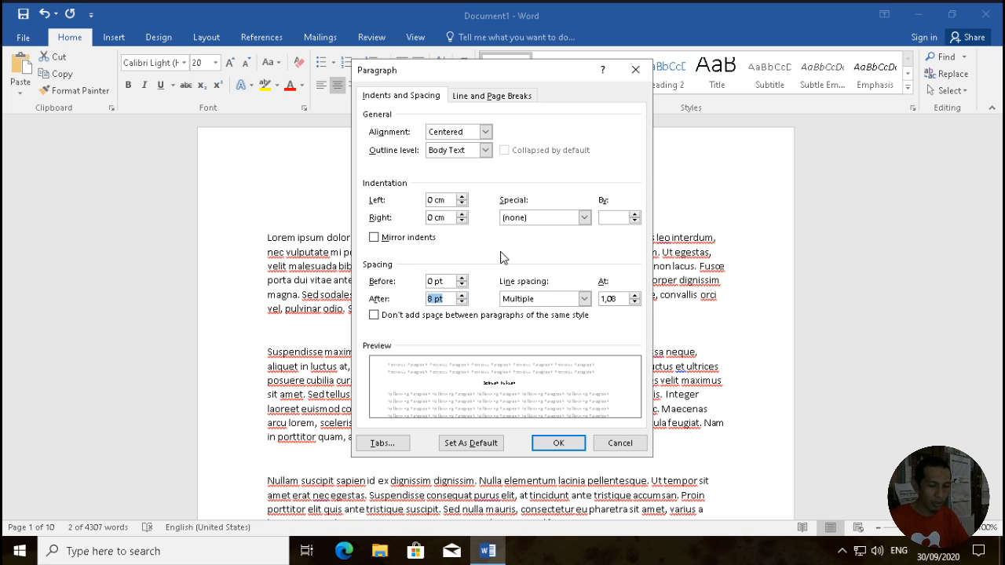
pyautogui.write('36')
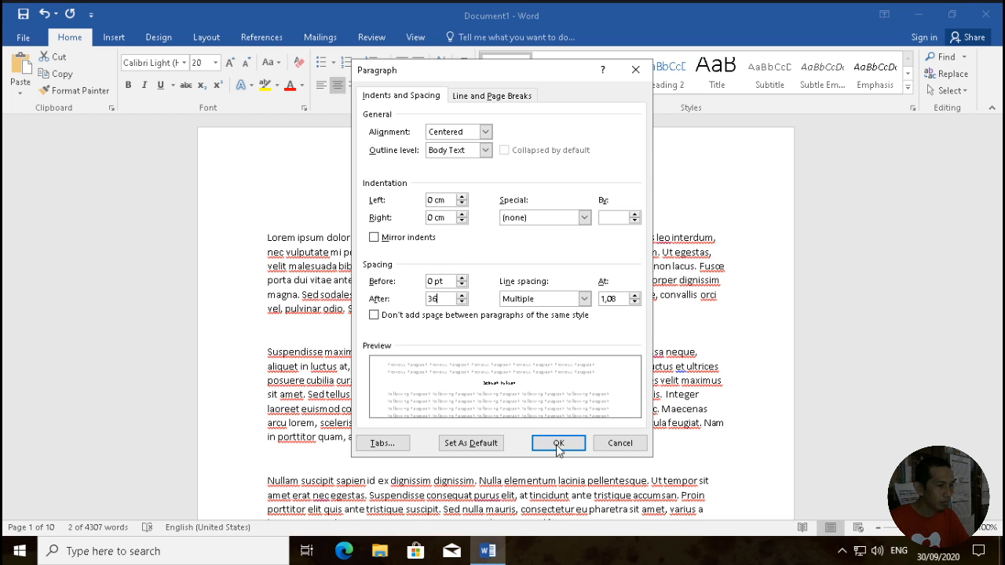
pyautogui.click(558, 445)
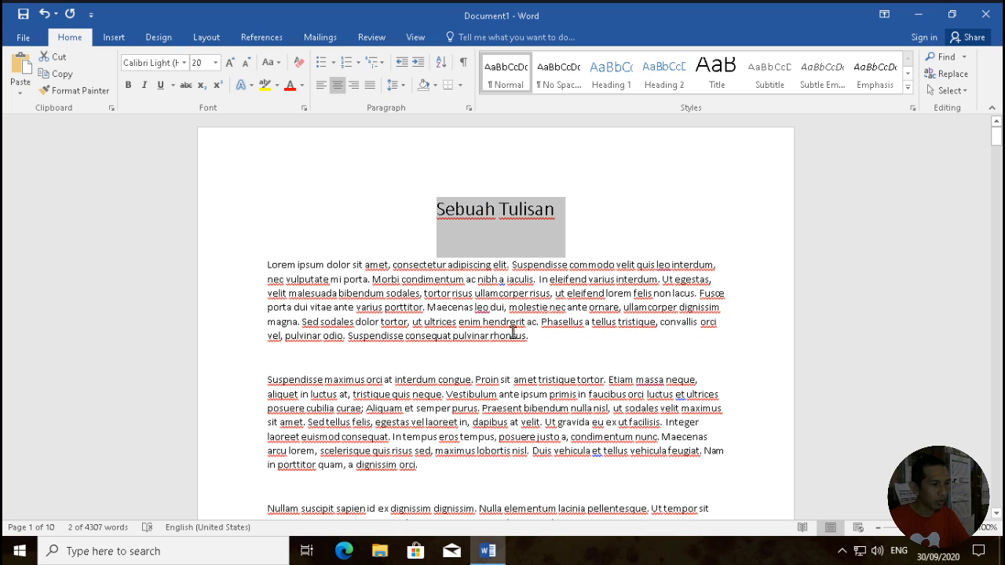
pyautogui.click(552, 210)
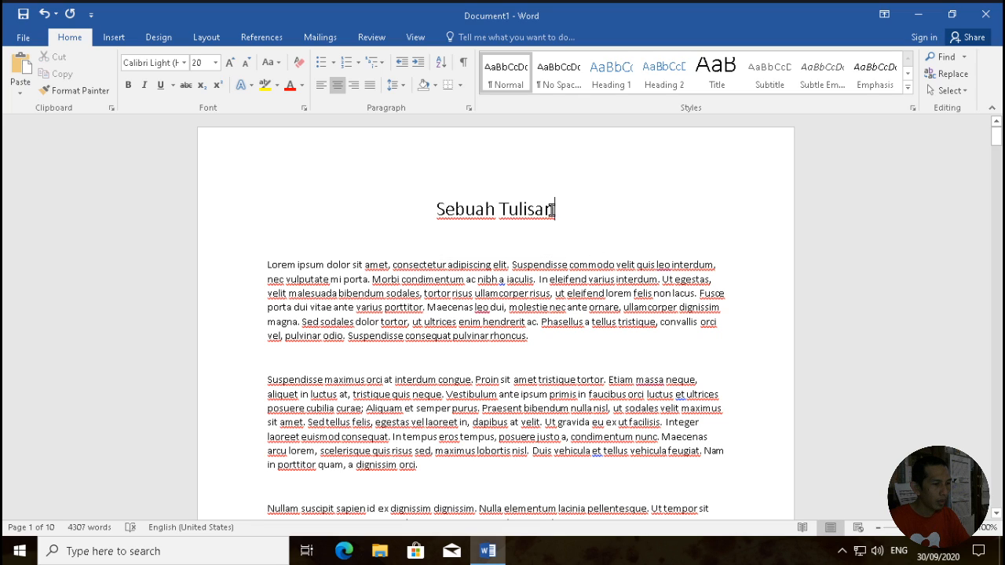
# Step: Start a new paragraph style from the title's formatting, named "Judul", with Normal as the style for the following paragraph
pyautogui.moveTo(436, 208); pyautogui.dragTo(586, 219)
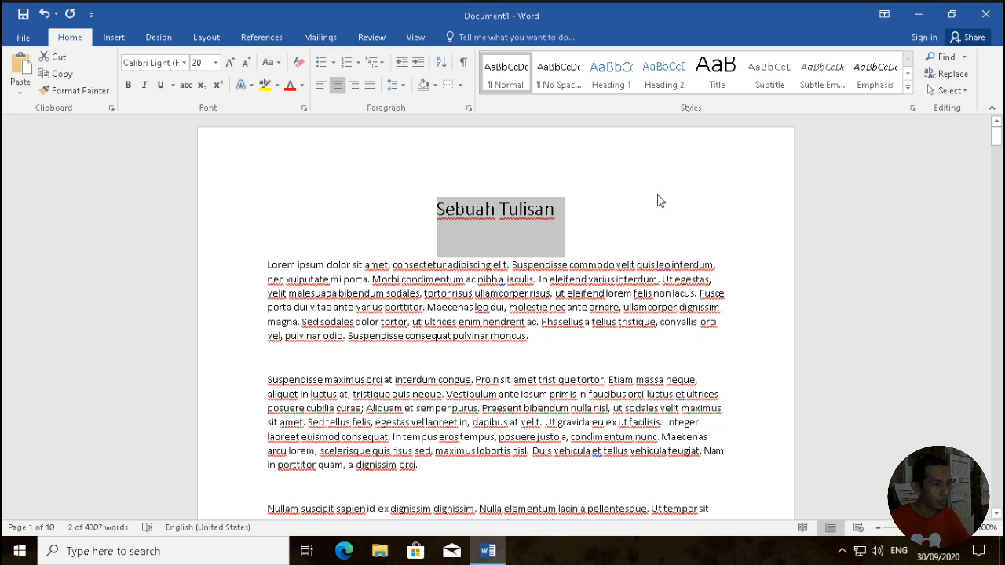
pyautogui.click(912, 108)
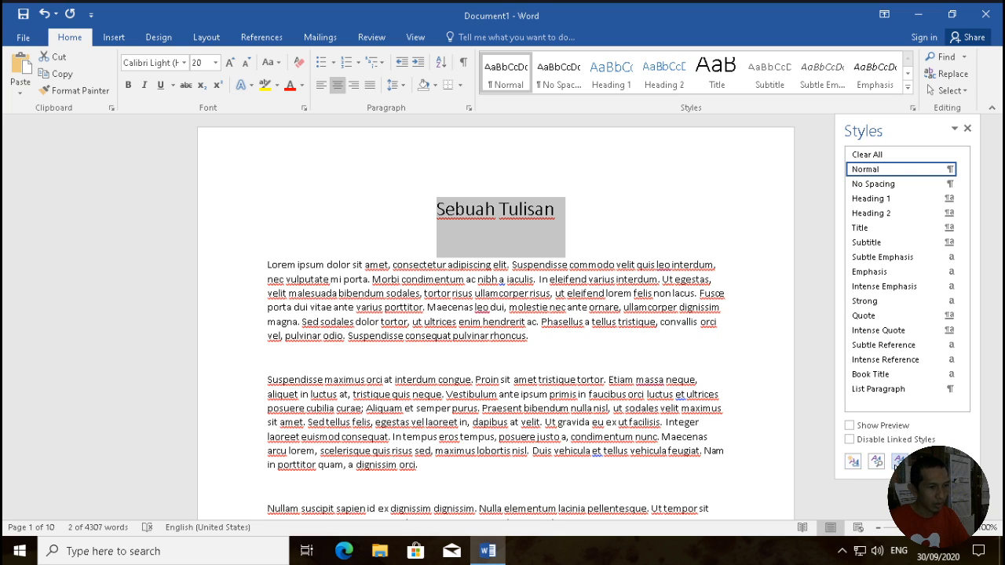
pyautogui.click(854, 462)
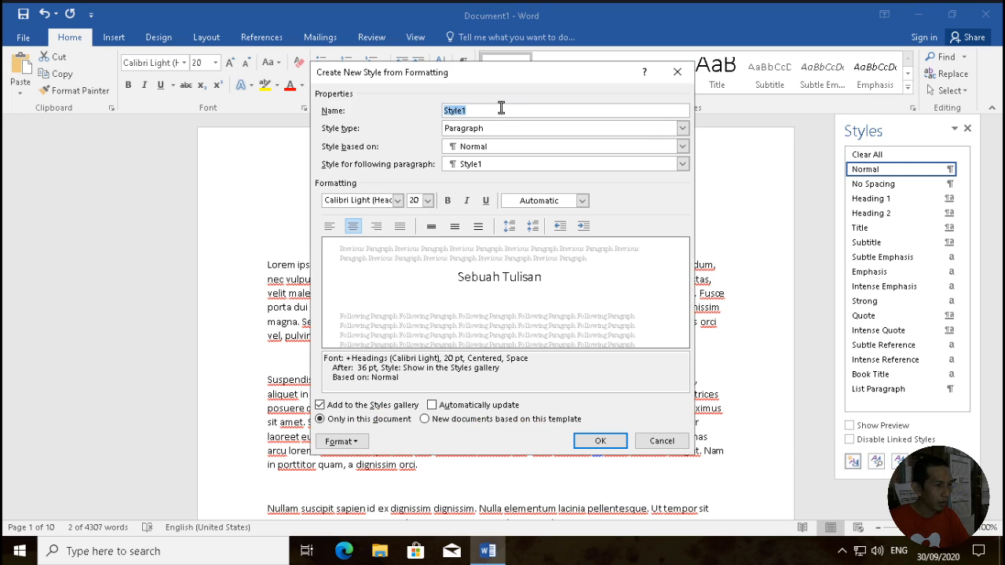
pyautogui.moveTo(485, 110); pyautogui.dragTo(411, 95)
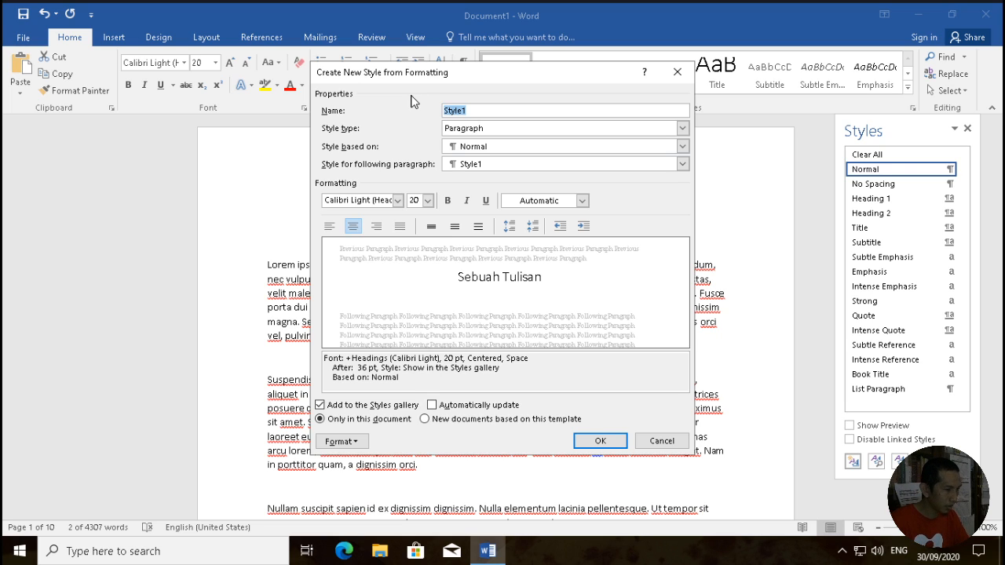
pyautogui.write('Jud')
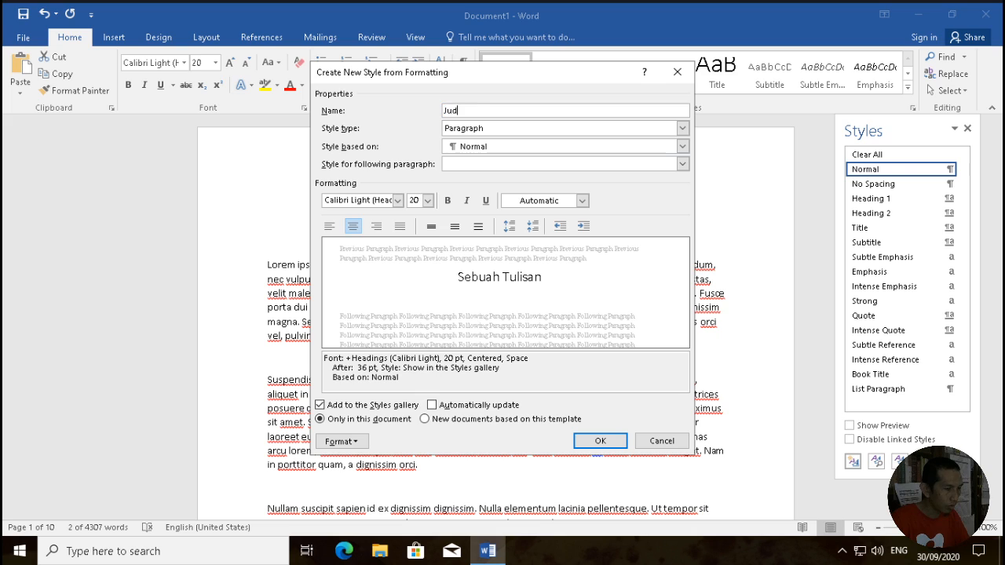
pyautogui.write('ul')
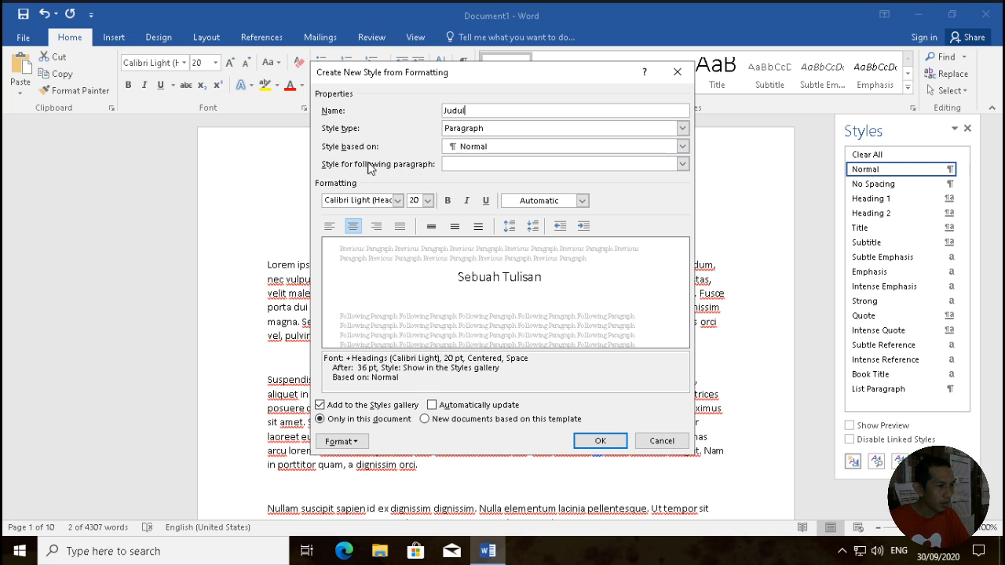
pyautogui.click(474, 167)
pyautogui.click(474, 186)
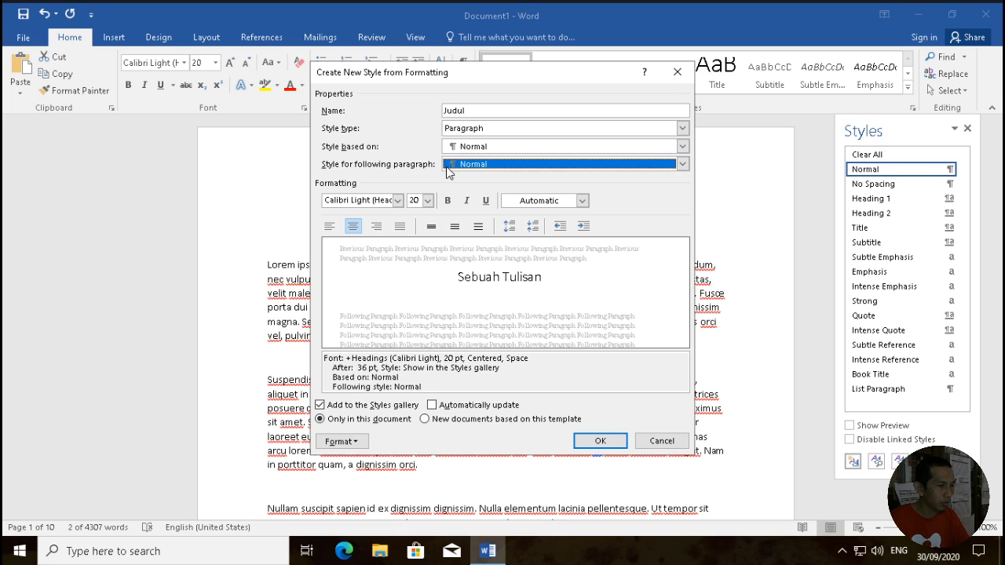
# Step: Set the Judul style's font formatting to Calibri Light (Headings), 20 pt, bold, and check the spacing in its description
pyautogui.click(398, 201)
pyautogui.click(399, 219)
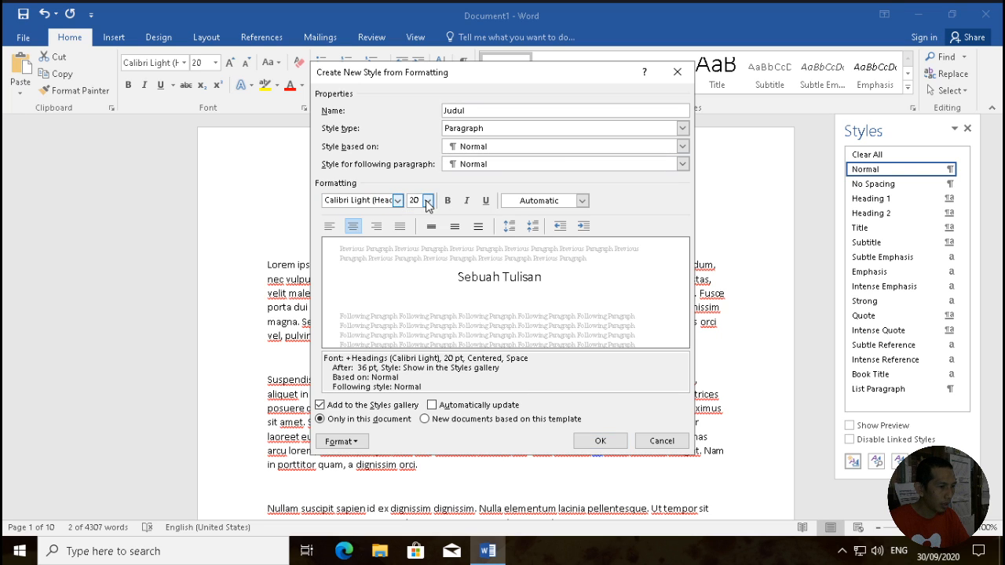
pyautogui.click(428, 200)
pyautogui.click(418, 295)
pyautogui.click(448, 201)
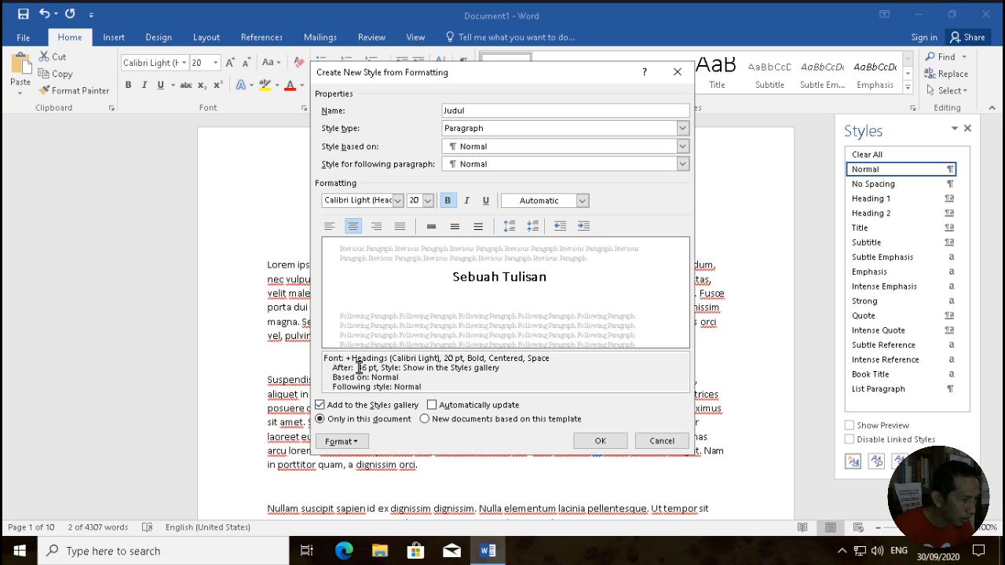
pyautogui.moveTo(358, 368); pyautogui.dragTo(502, 367)
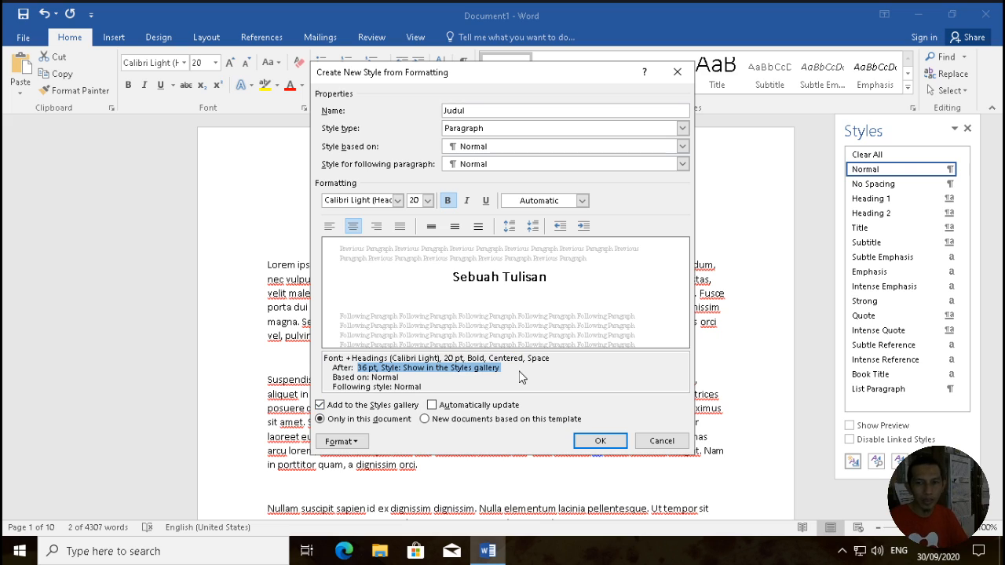
# Step: Finish creating the Judul style, keeping it in the Styles gallery for this document only
pyautogui.click(507, 373)
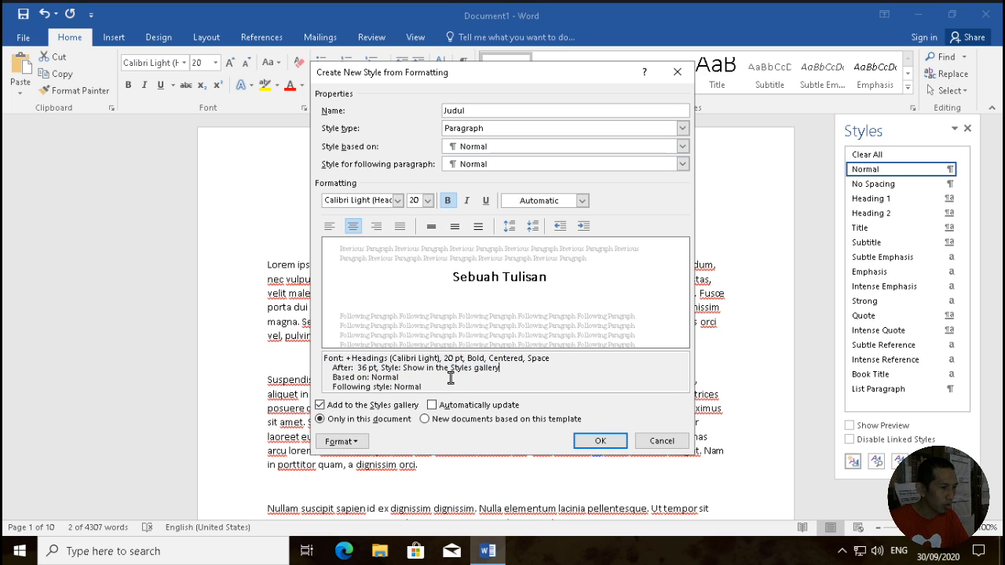
pyautogui.click(585, 440)
pyautogui.click(612, 262)
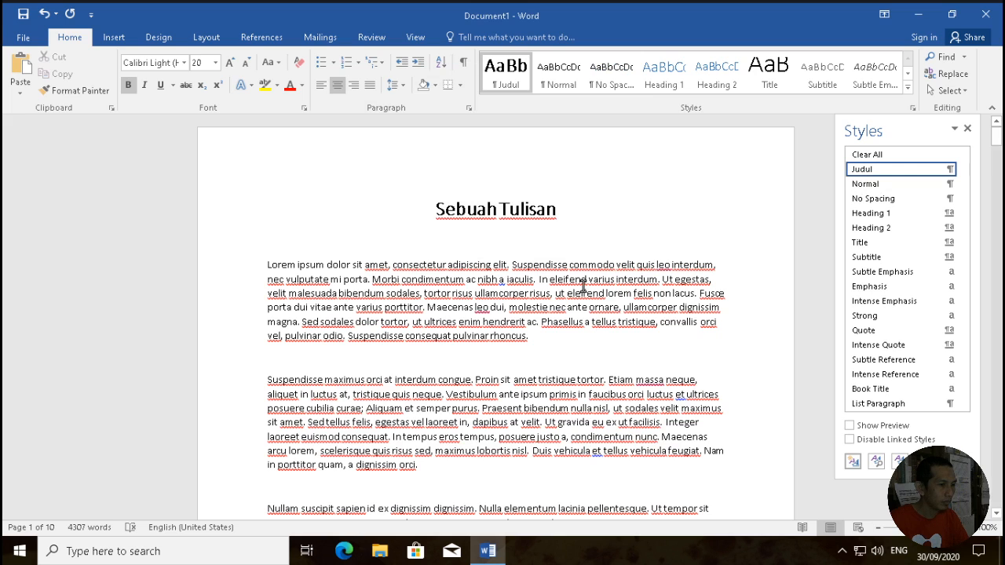
# Step: Clear all formatting from the title "Sebuah Tulisan" and reapply the Judul style to it
pyautogui.click(878, 157)
pyautogui.click(525, 255)
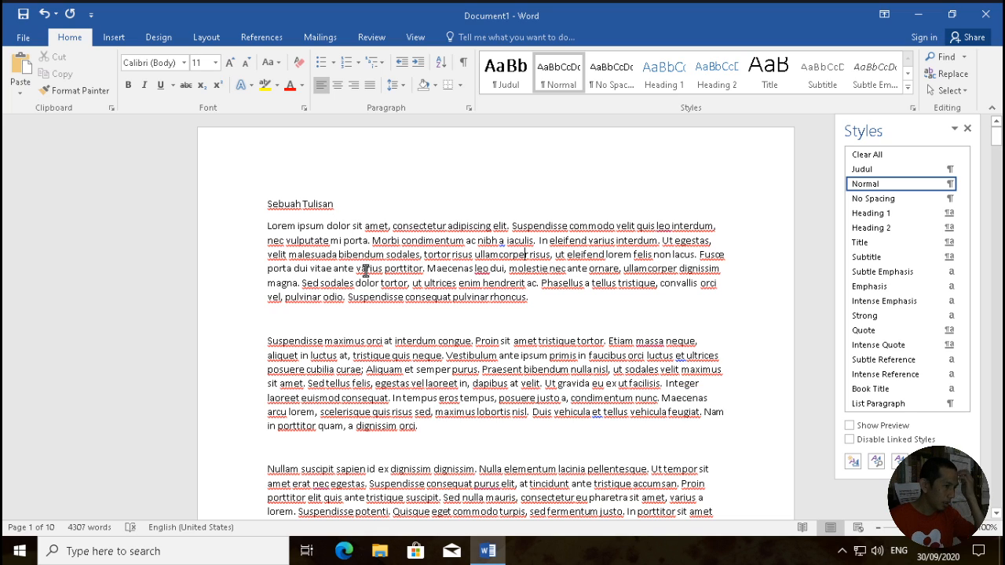
pyautogui.click(351, 203)
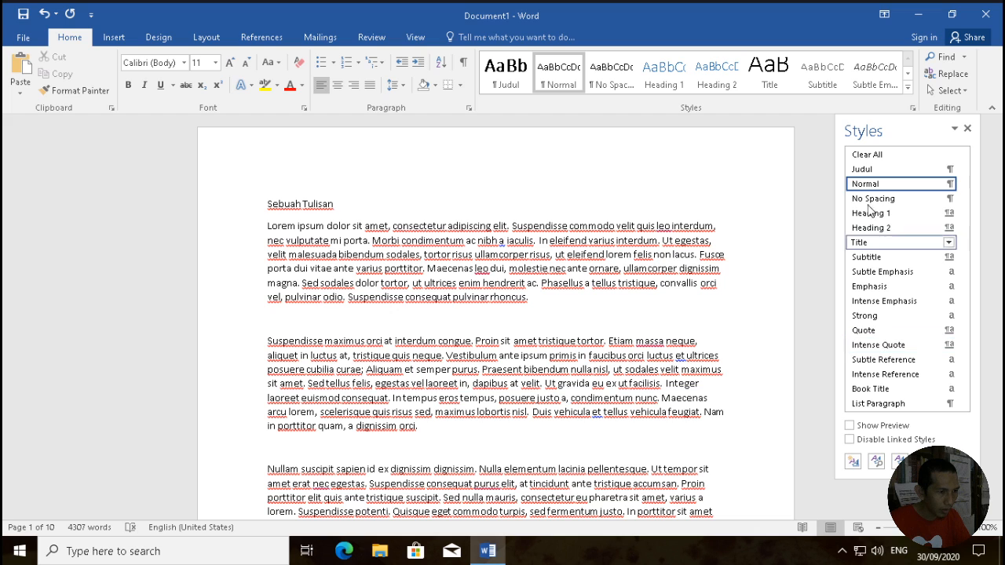
pyautogui.click(864, 168)
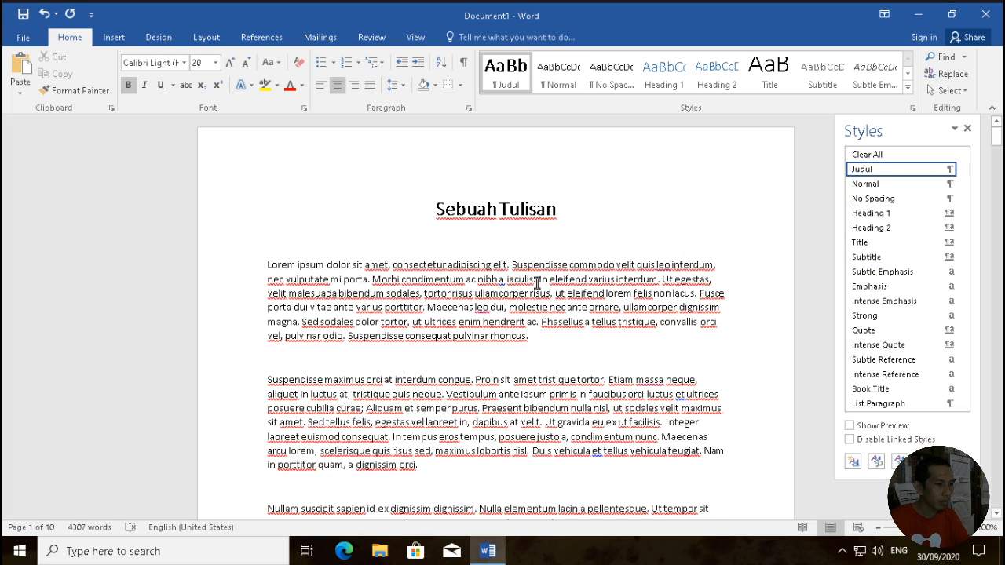
# Step: Delete the empty lines between the body paragraphs on page 1, beginning below the first Lorem ipsum paragraph
pyautogui.click(626, 344)
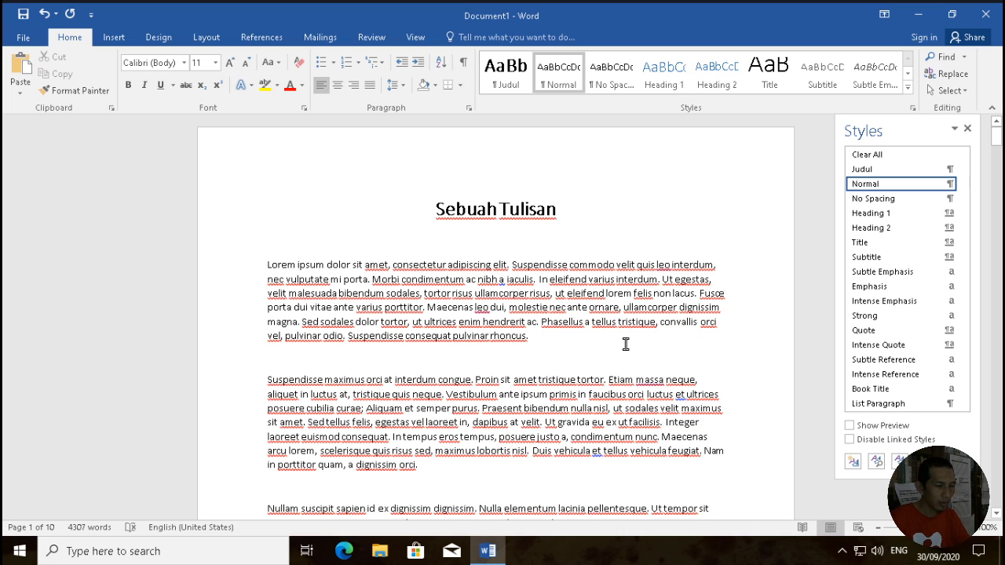
pyautogui.press('Delete')
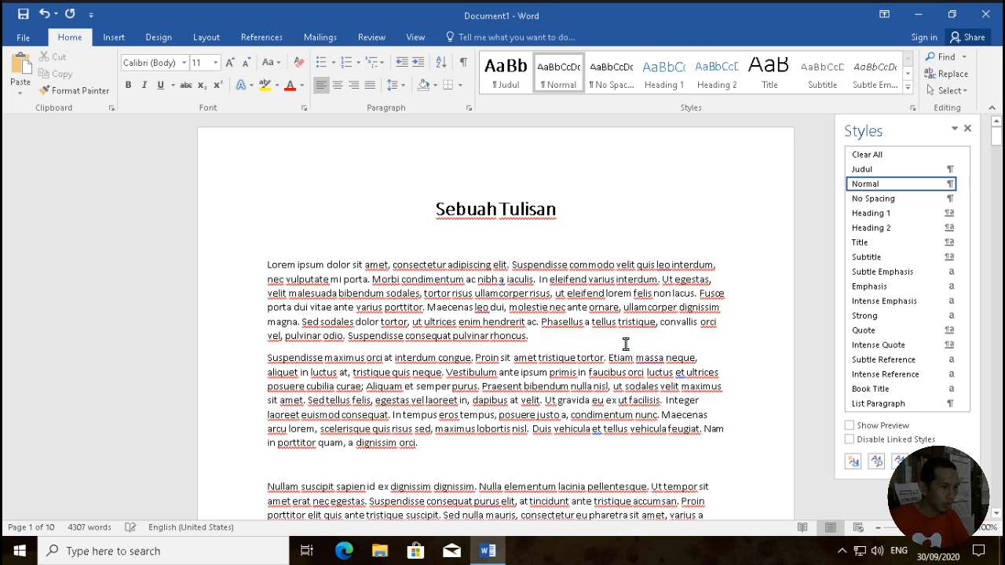
pyautogui.click(504, 445)
pyautogui.press('Delete')
pyautogui.scroll(-3, 507, 436)
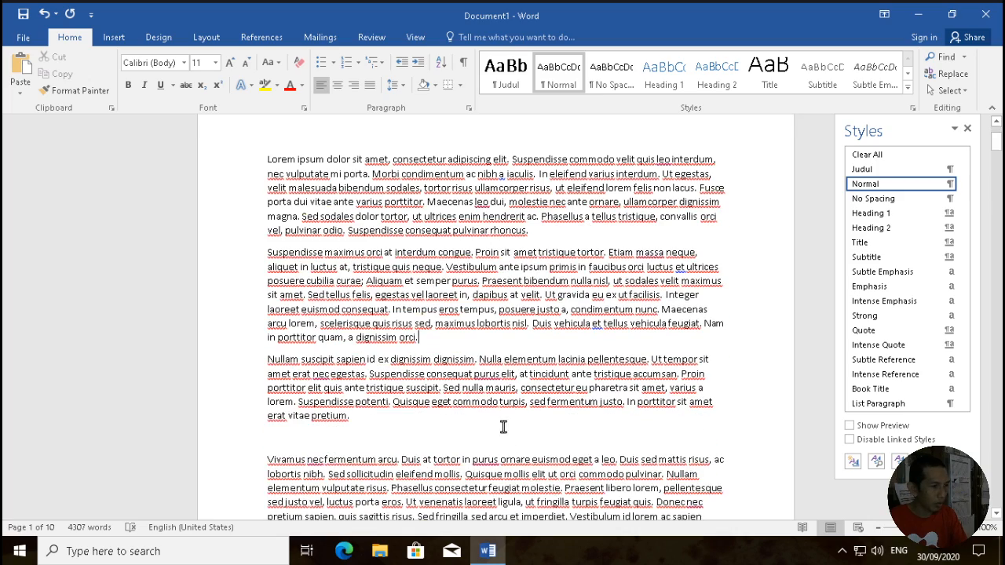
pyautogui.click(429, 425)
pyautogui.press('Delete')
pyautogui.scroll(-2, 431, 422)
pyautogui.click(404, 453)
pyautogui.press('Delete')
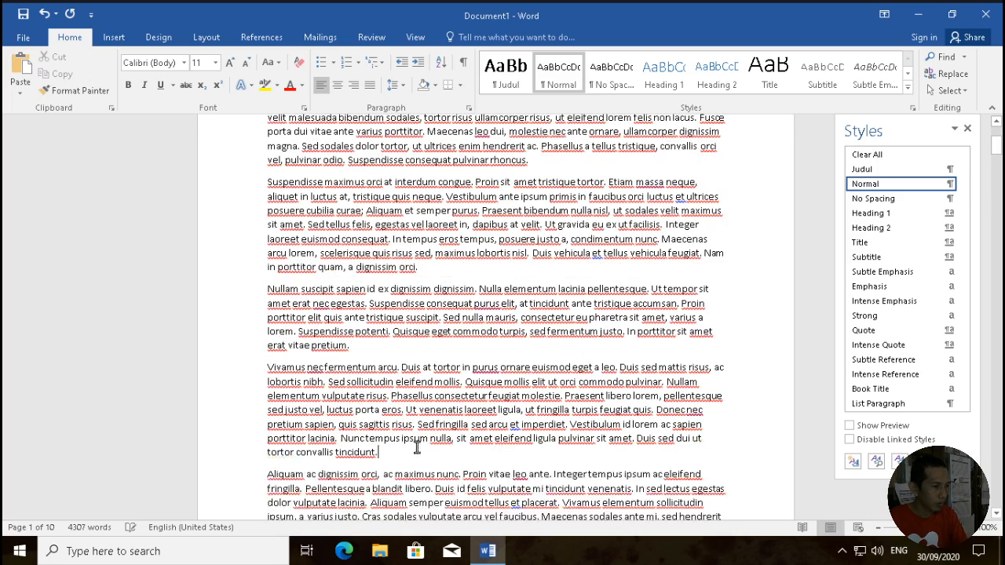
pyautogui.scroll(-2, 416, 447)
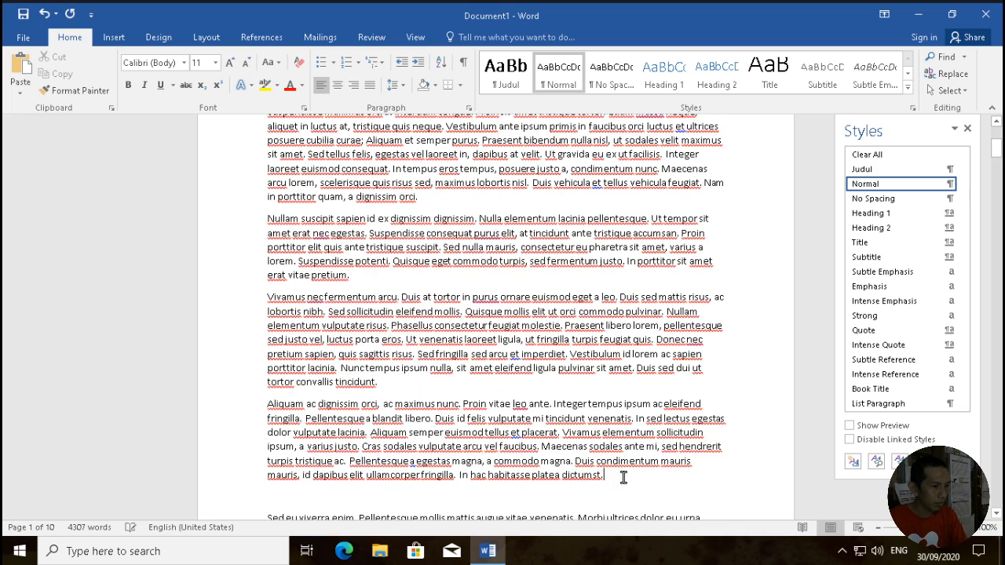
pyautogui.press('Delete')
pyautogui.scroll(-3, 623, 478)
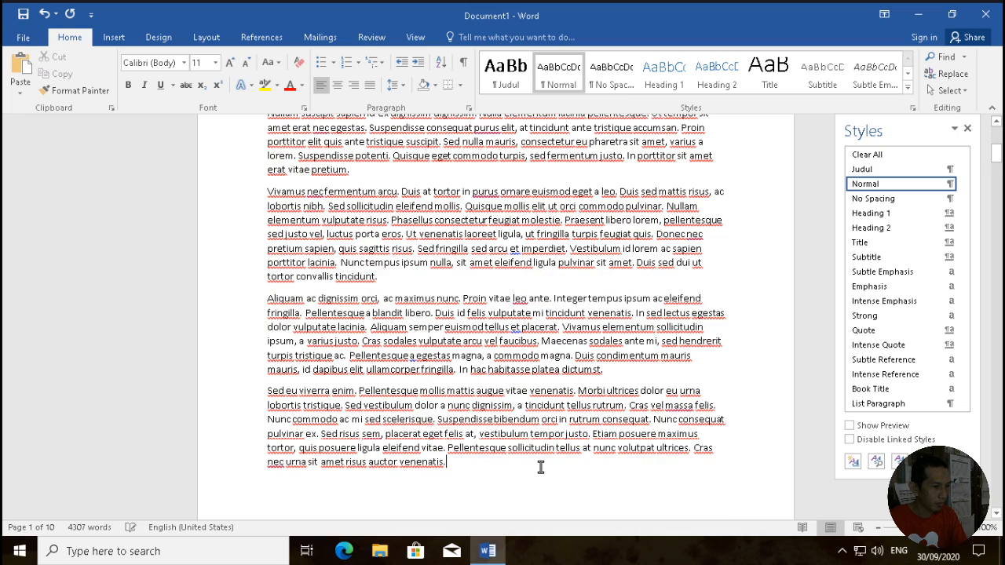
# Step: Delete the empty lines between the body paragraphs on page 2, from "Duis sagittis sem elit" to "Phasellus vitae dui"
pyautogui.scroll(-10, 561, 471)
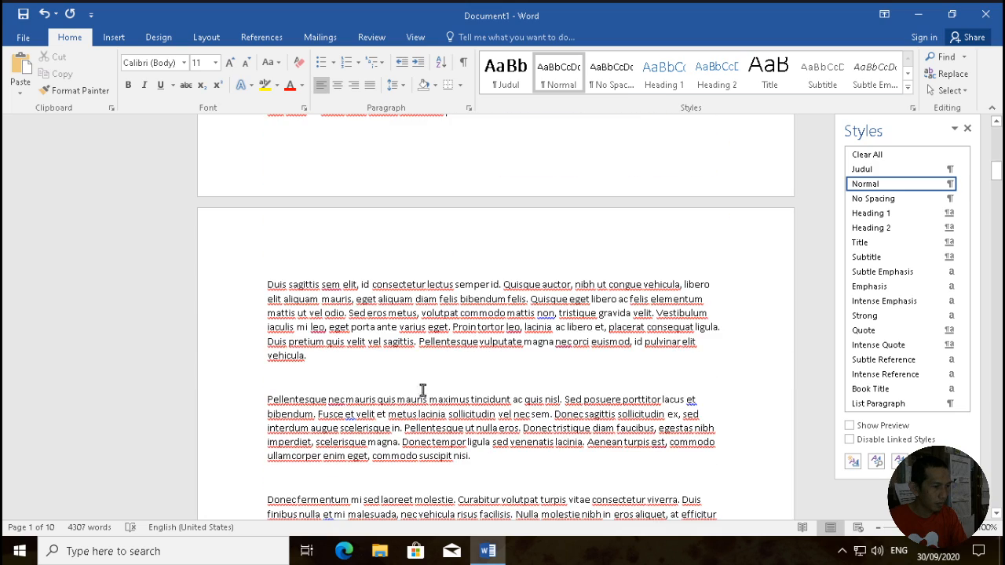
pyautogui.press('Delete')
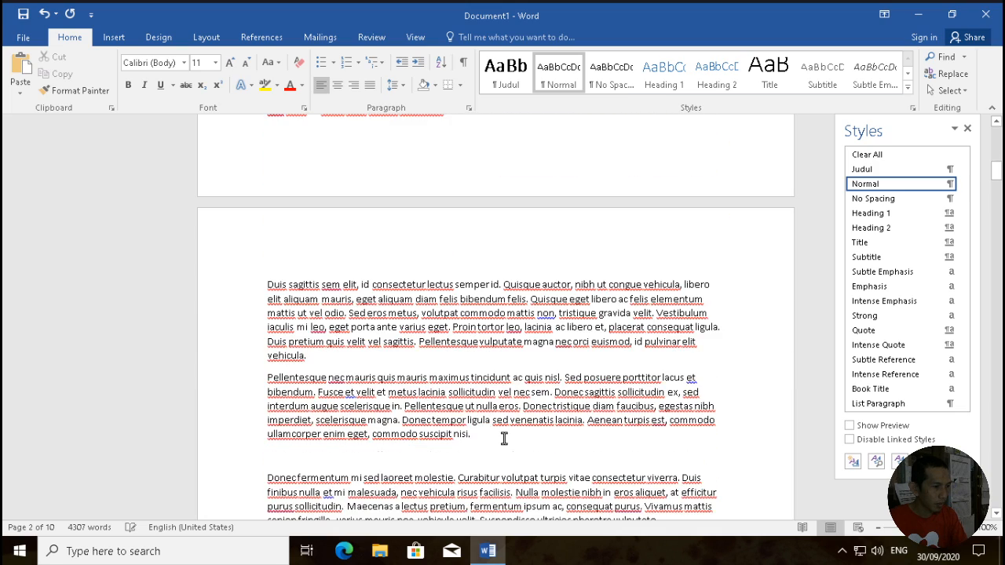
pyautogui.press('Delete')
pyautogui.scroll(-2, 504, 439)
pyautogui.scroll(-4, 682, 433)
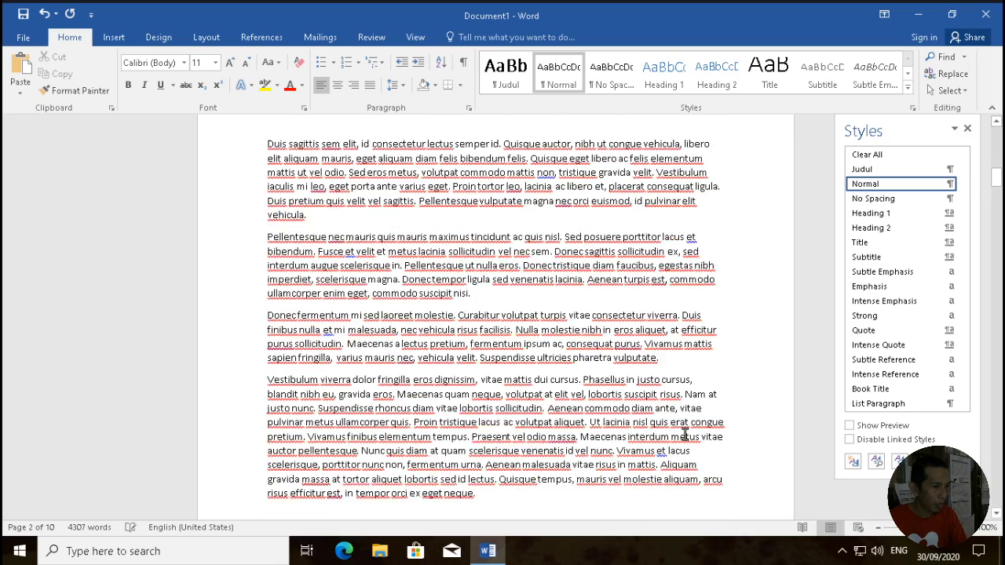
pyautogui.click(540, 433)
pyautogui.press('Delete')
pyautogui.scroll(-6, 644, 443)
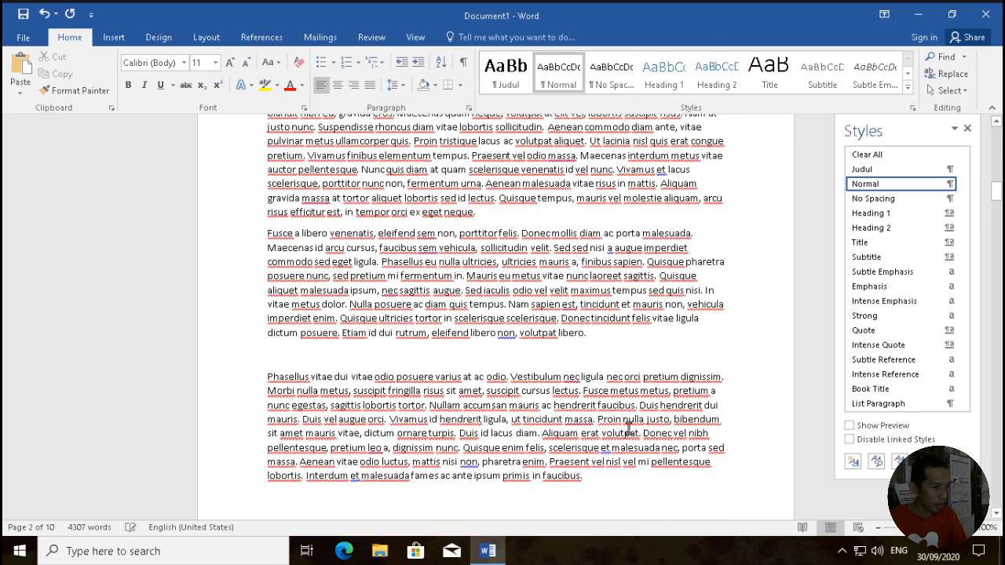
pyautogui.click(603, 335)
pyautogui.press('Delete')
pyautogui.scroll(-2, 640, 365)
pyautogui.scroll(-3, 633, 346)
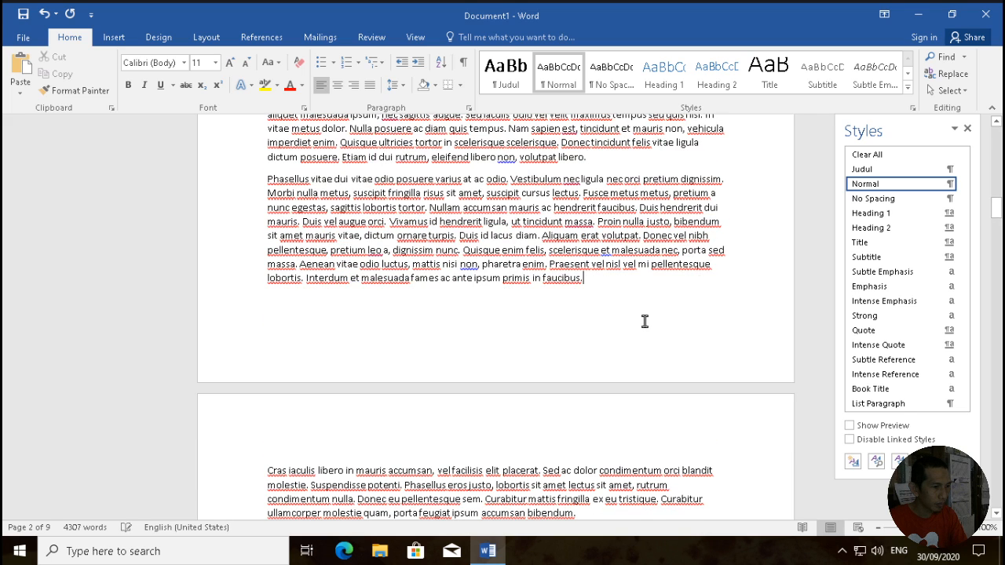
# Step: Delete the empty lines between the body paragraphs on page 3, from "Cras iaculis libero" to "Etiam venenatis lacus"
pyautogui.scroll(-4, 644, 321)
pyautogui.click(596, 374)
pyautogui.press('Delete')
pyautogui.scroll(-5, 615, 188)
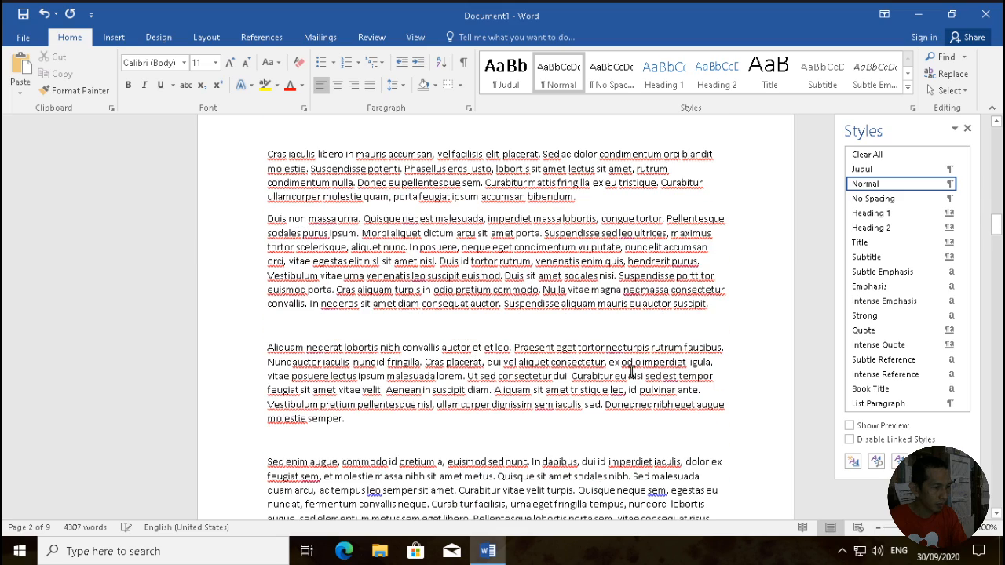
pyautogui.click(728, 305)
pyautogui.press('Delete')
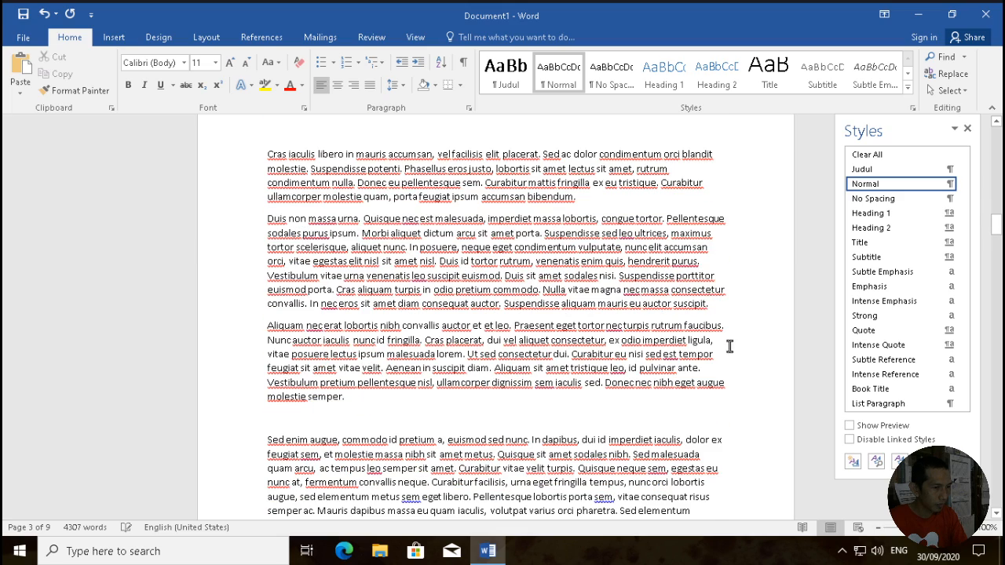
pyautogui.click(588, 406)
pyautogui.press('Delete')
pyautogui.scroll(-5, 588, 405)
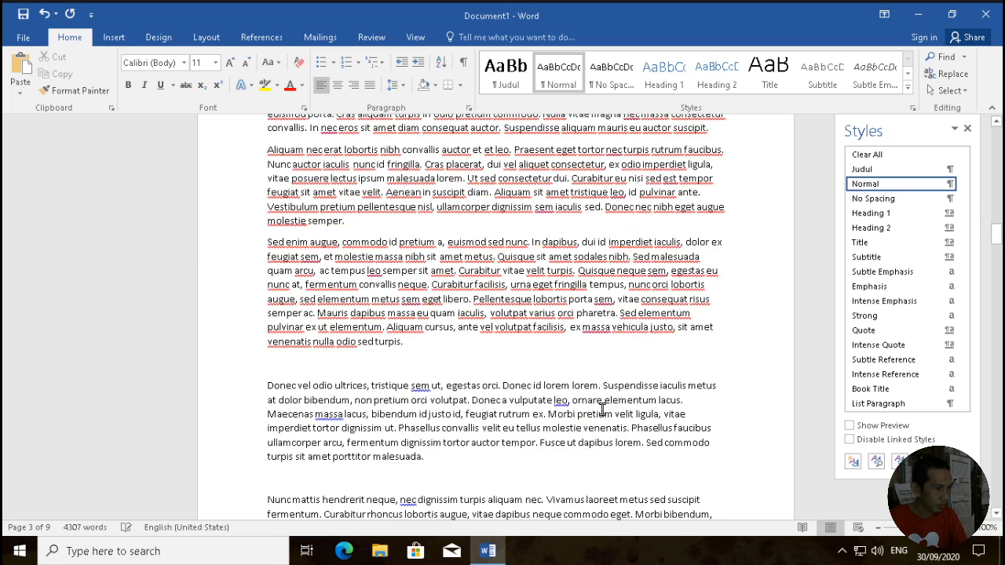
pyautogui.click(440, 343)
pyautogui.press('Delete')
pyautogui.scroll(-3, 503, 361)
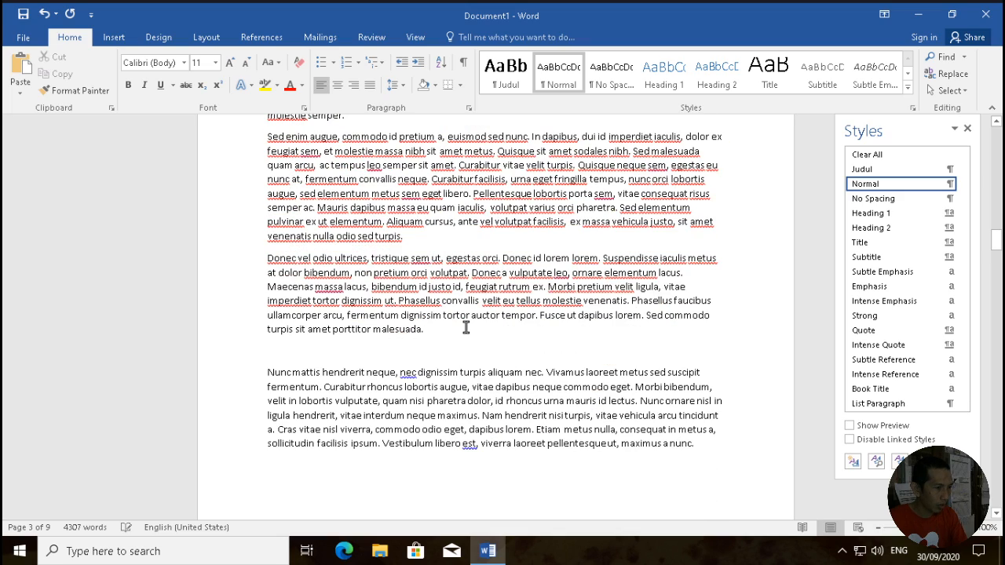
pyautogui.click(466, 328)
pyautogui.press('Delete')
pyautogui.scroll(-2, 503, 346)
pyautogui.scroll(-3, 542, 314)
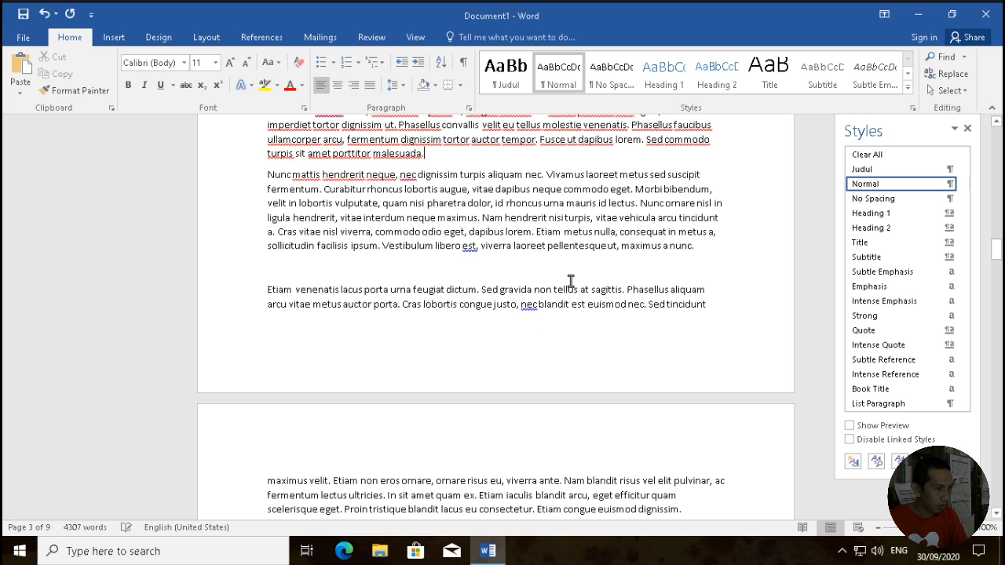
pyautogui.click(727, 253)
pyautogui.press('Delete')
pyautogui.scroll(-1, 731, 280)
pyautogui.scroll(-2, 731, 280)
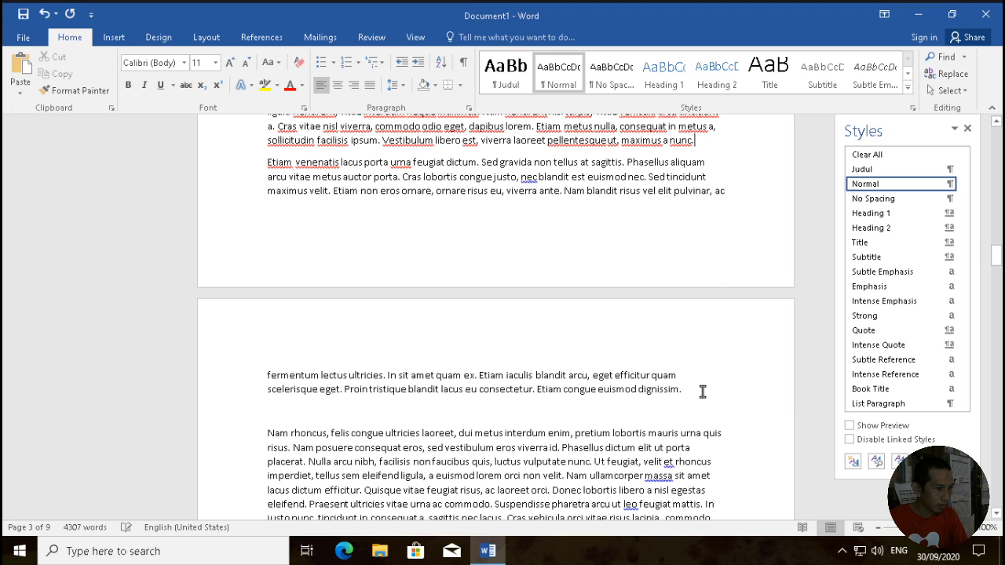
# Step: Delete the empty lines between the paragraphs on page 4, down to the one beginning "Nunc nulla ligula"
pyautogui.click(702, 390)
pyautogui.press('Delete')
pyautogui.scroll(-2, 731, 395)
pyautogui.scroll(-3, 731, 395)
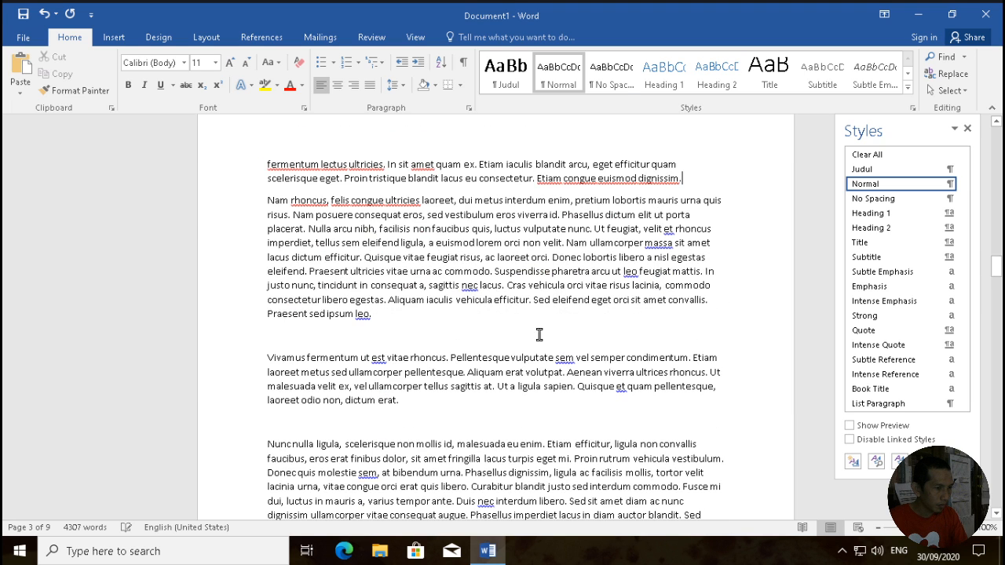
pyautogui.click(455, 319)
pyautogui.press('Delete')
pyautogui.click(452, 381)
pyautogui.press('Delete')
pyautogui.scroll(-3, 550, 404)
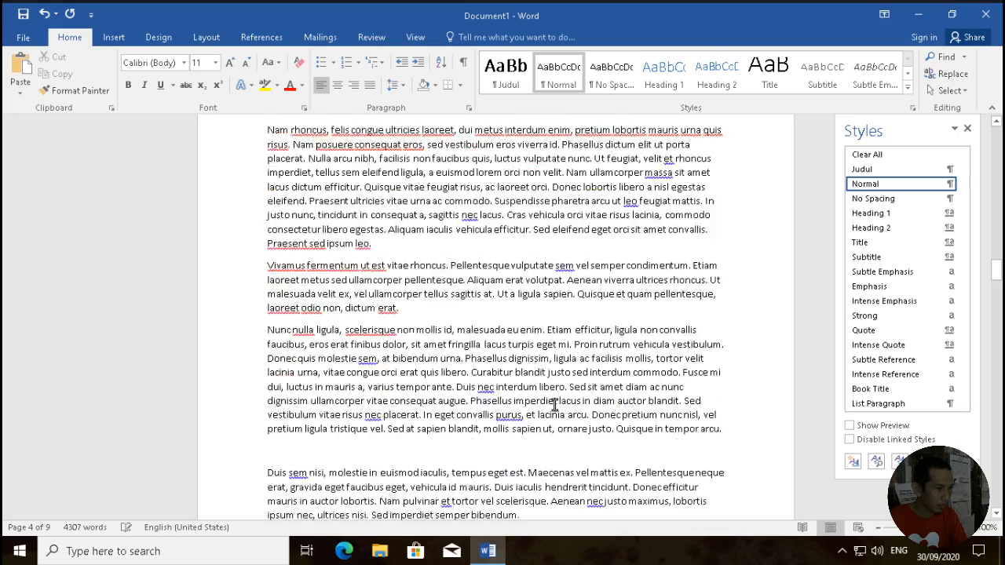
# Step: Start a new paragraph style named "Isi", based on Normal, with Isi as the style for the following paragraph
pyautogui.scroll(15, 580, 381)
pyautogui.scroll(20, 657, 360)
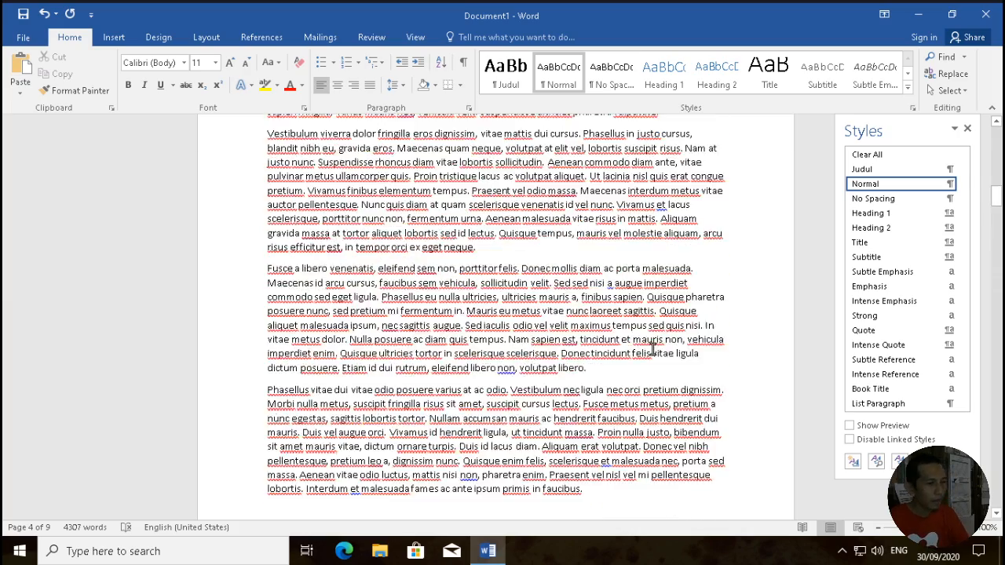
pyautogui.scroll(10, 649, 324)
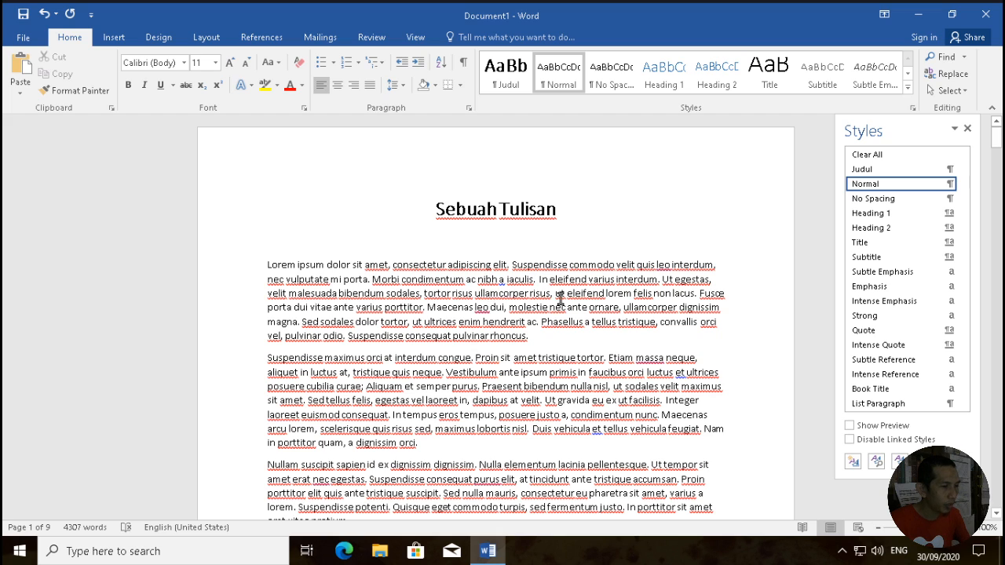
pyautogui.click(853, 462)
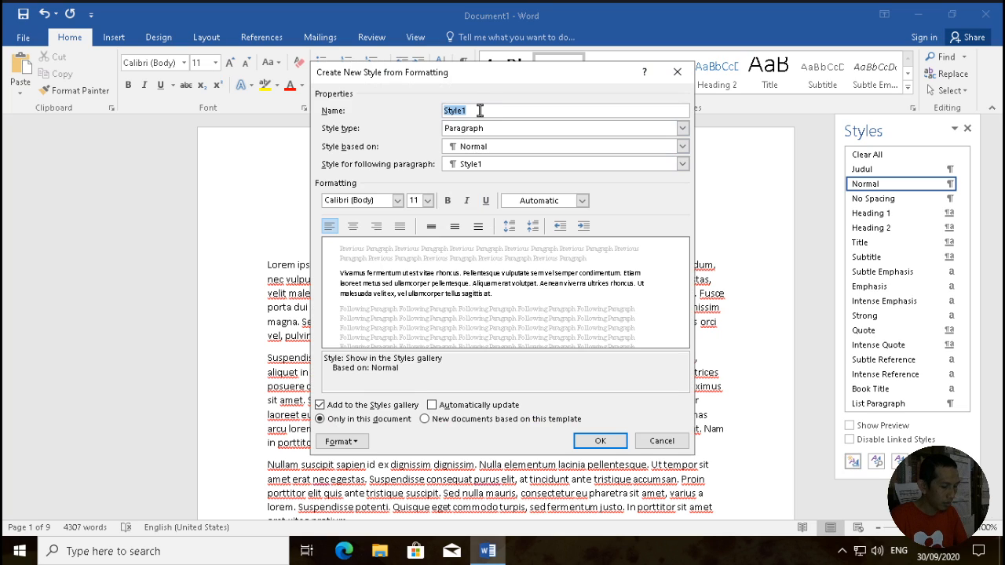
pyautogui.write('Isi')
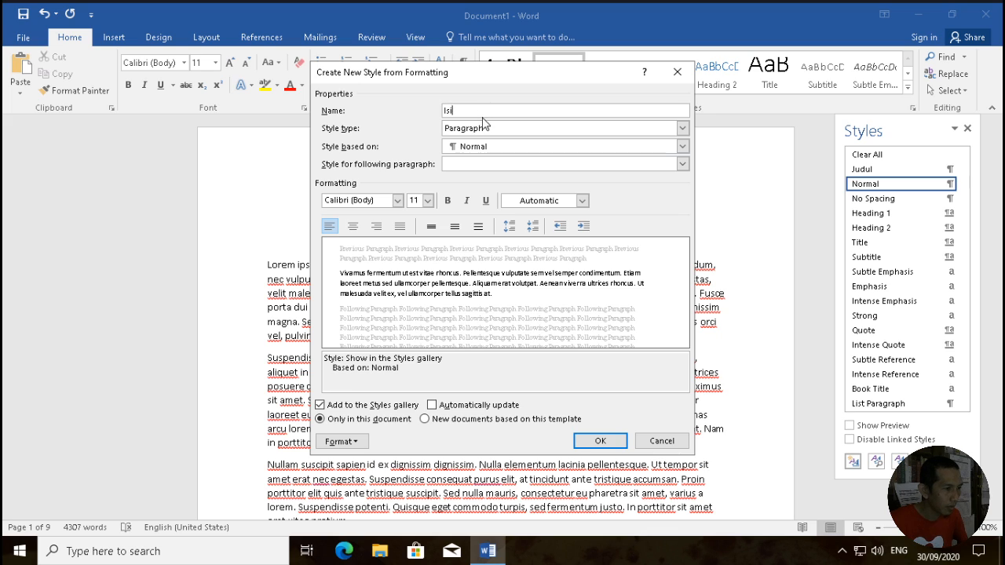
pyautogui.click(462, 164)
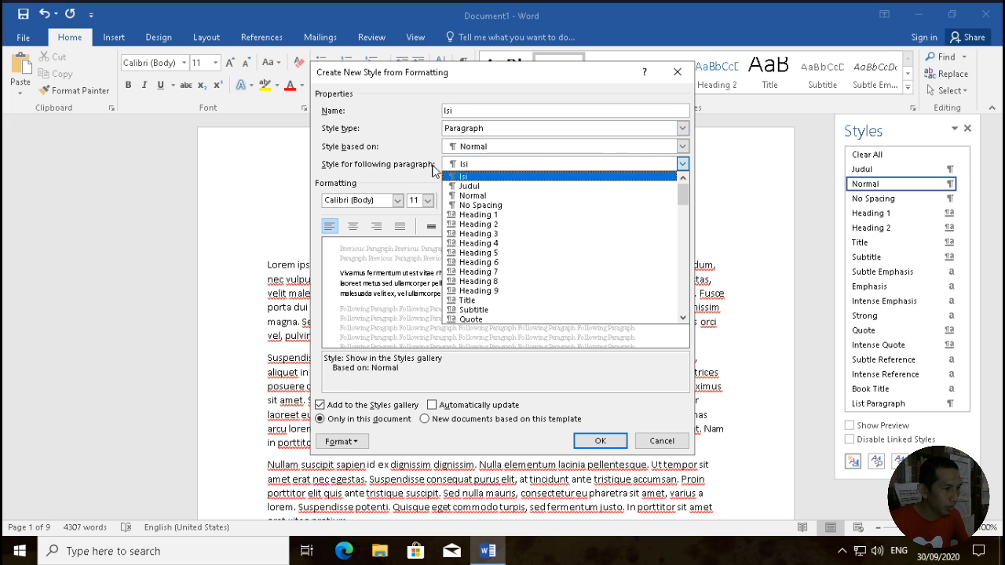
pyautogui.click(475, 179)
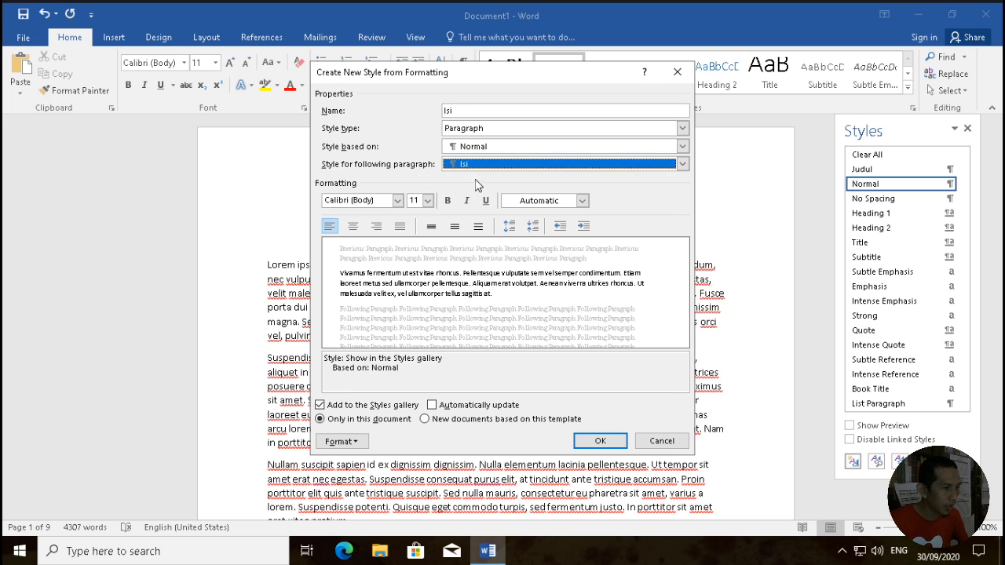
pyautogui.click(486, 109)
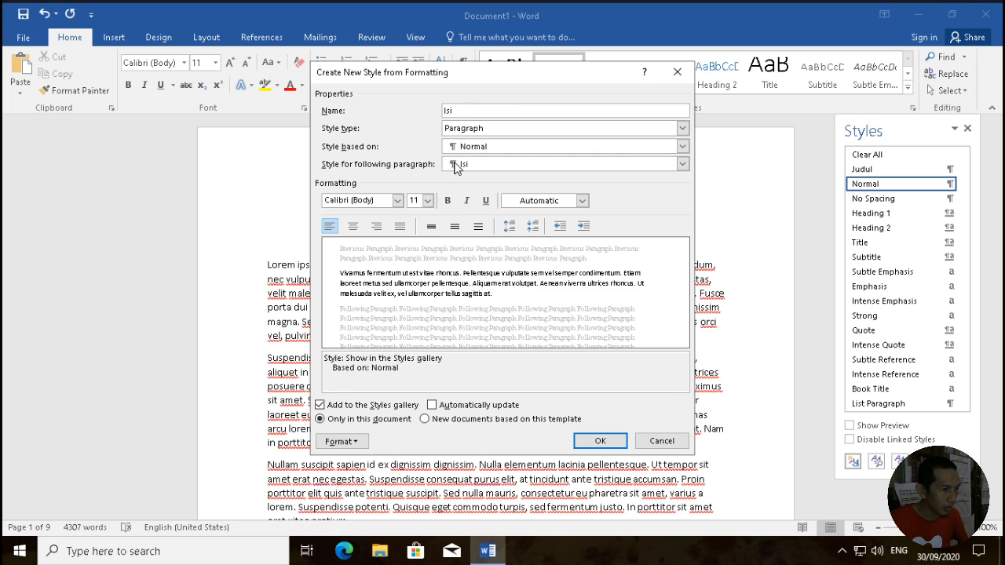
# Step: Format the Isi style as Times New Roman, 12 pt, justified, with 1.5-line spacing
pyautogui.click(397, 202)
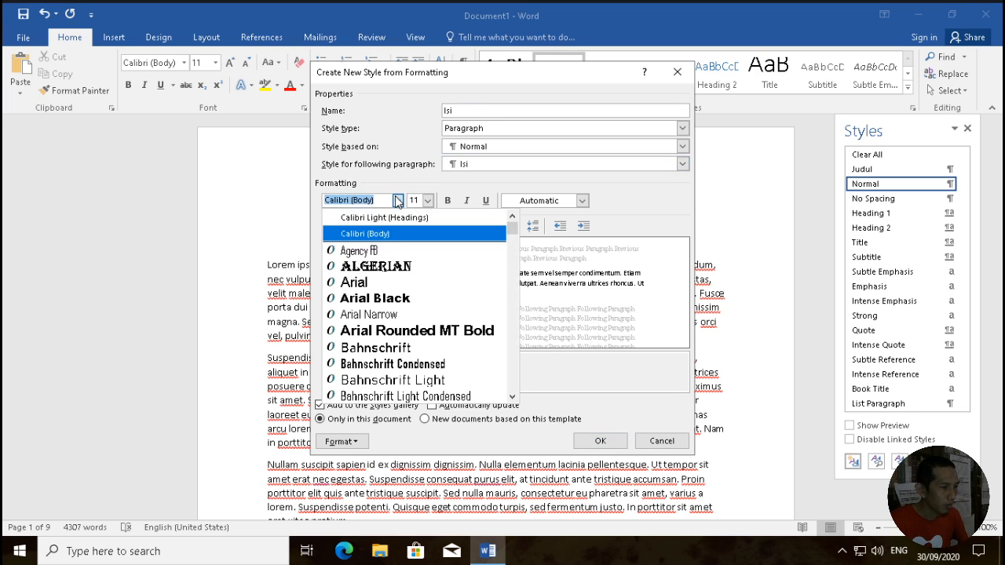
pyautogui.scroll(-3, 401, 368)
pyautogui.scroll(-4, 401, 368)
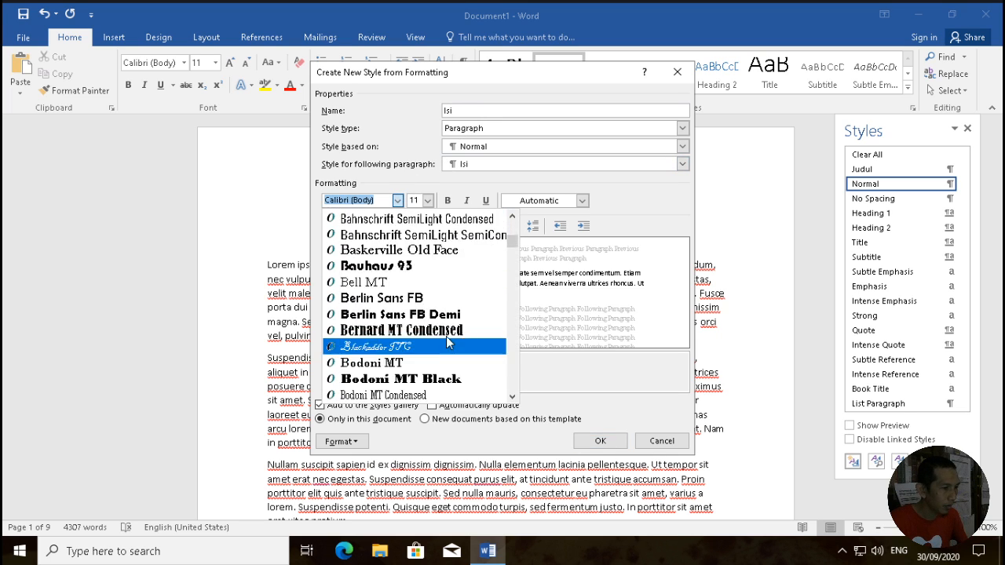
pyautogui.moveTo(515, 254); pyautogui.dragTo(519, 388)
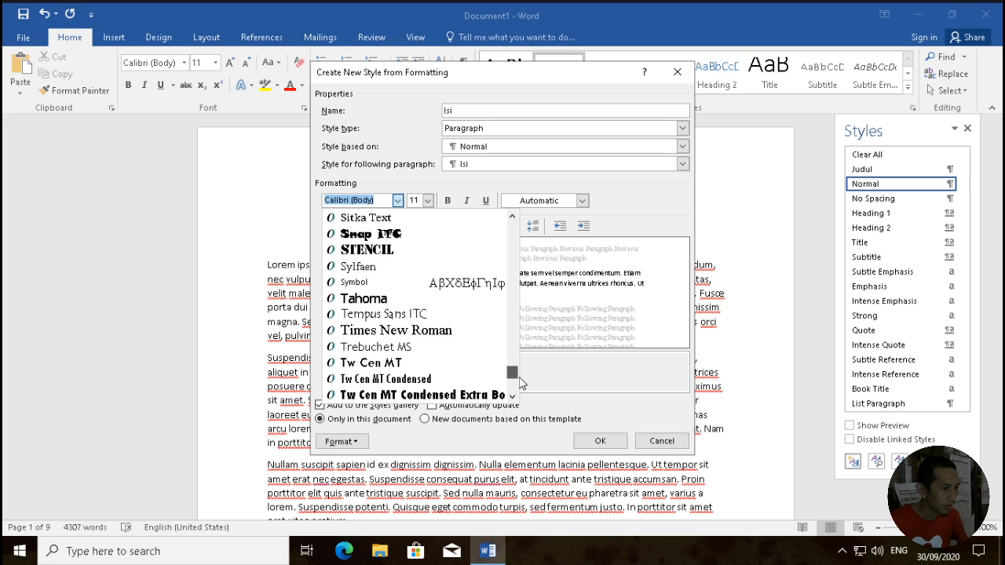
pyautogui.click(439, 329)
pyautogui.click(427, 200)
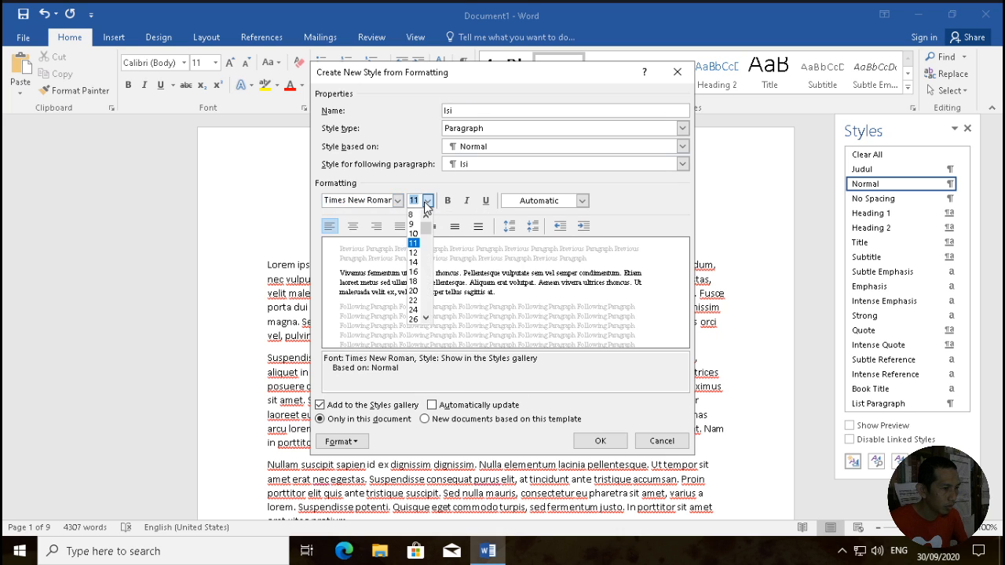
pyautogui.click(416, 253)
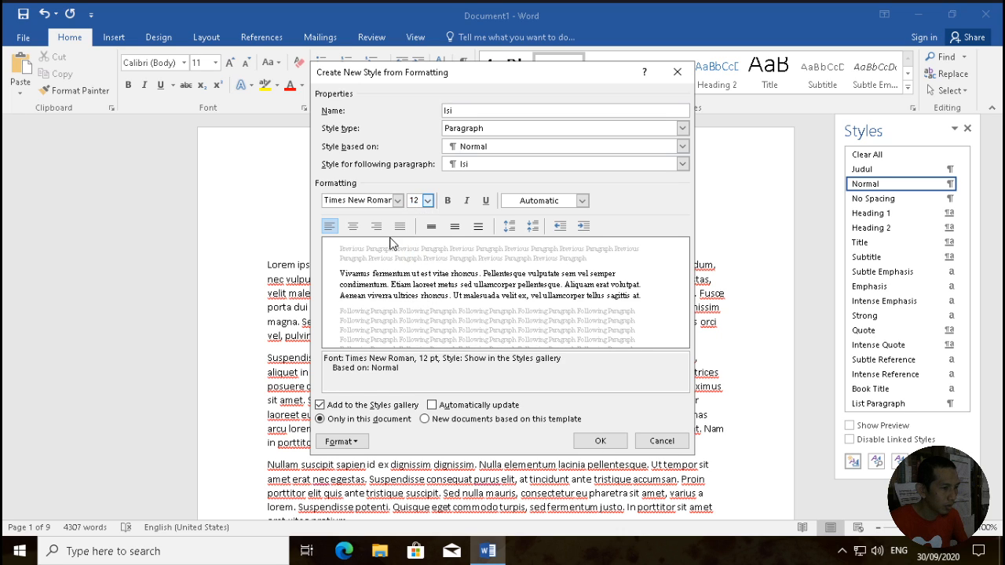
pyautogui.click(455, 227)
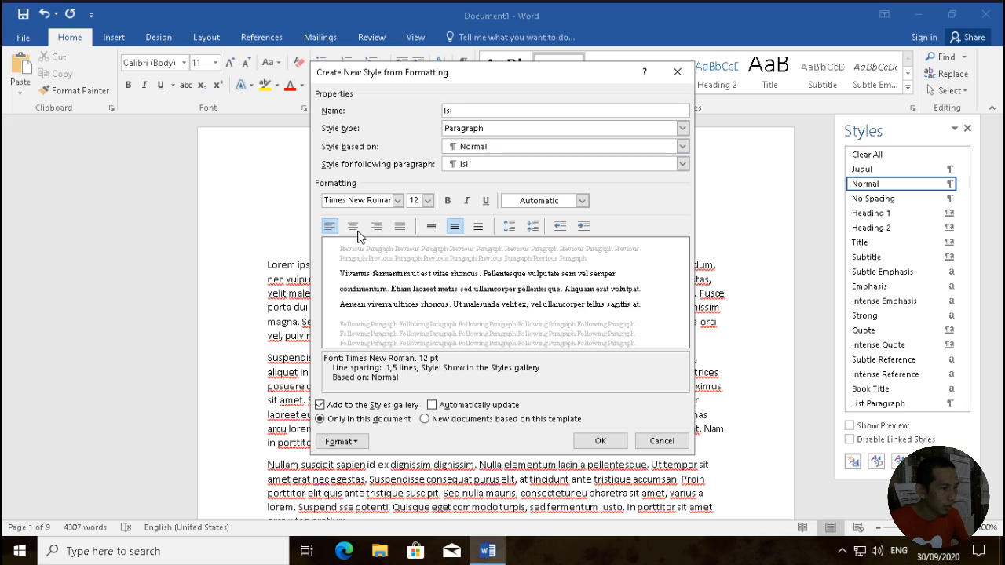
pyautogui.click(401, 227)
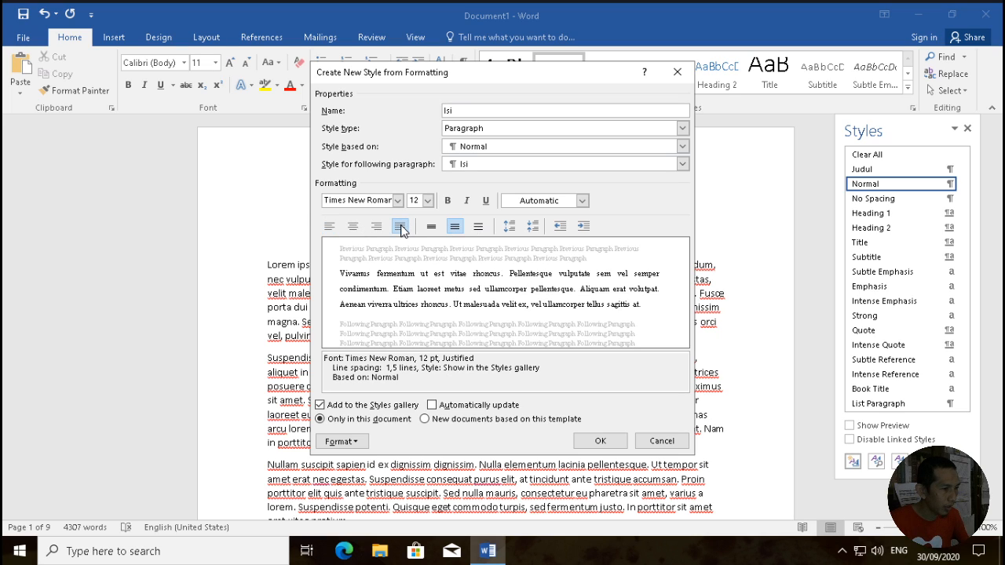
# Step: Set the Isi style's spacing after paragraphs to 6 pt and save the new style
pyautogui.click(357, 443)
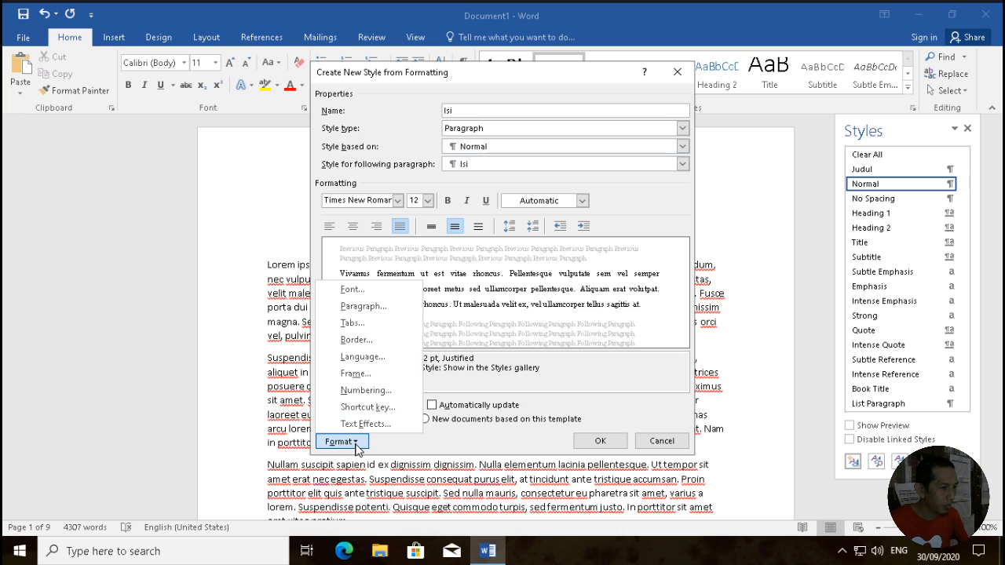
pyautogui.click(368, 306)
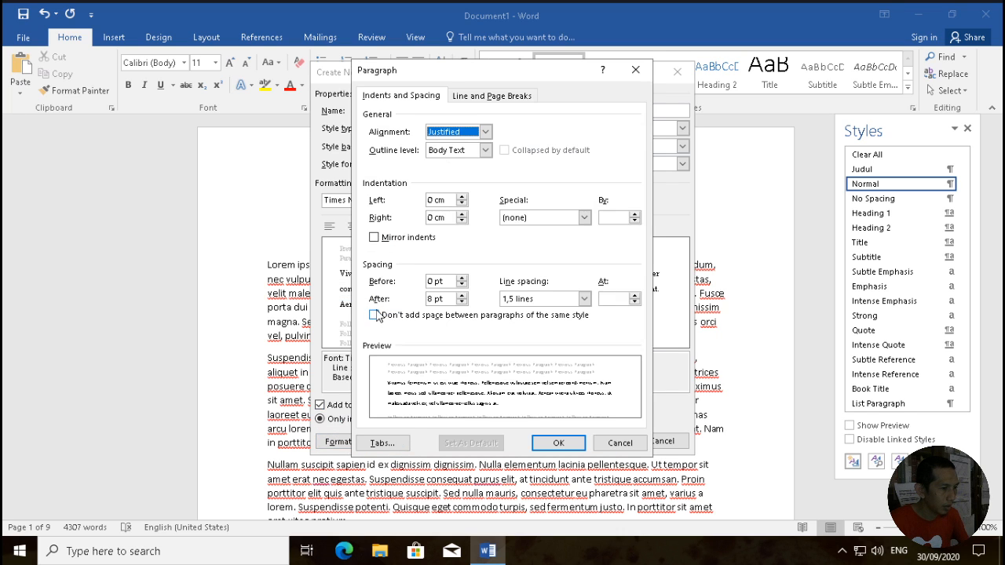
pyautogui.click(446, 299)
pyautogui.doubleClick(446, 298)
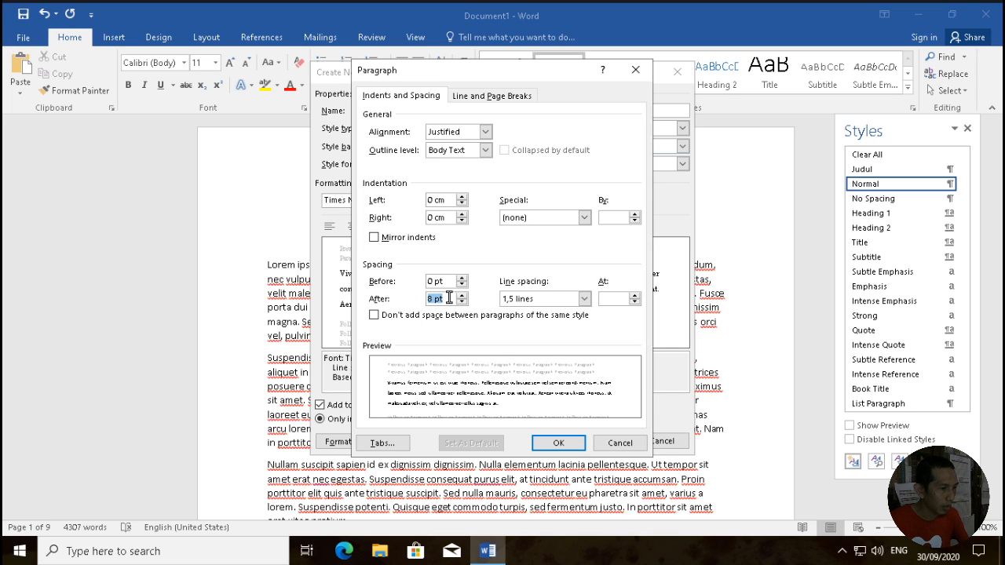
pyautogui.write('6')
pyautogui.click(564, 445)
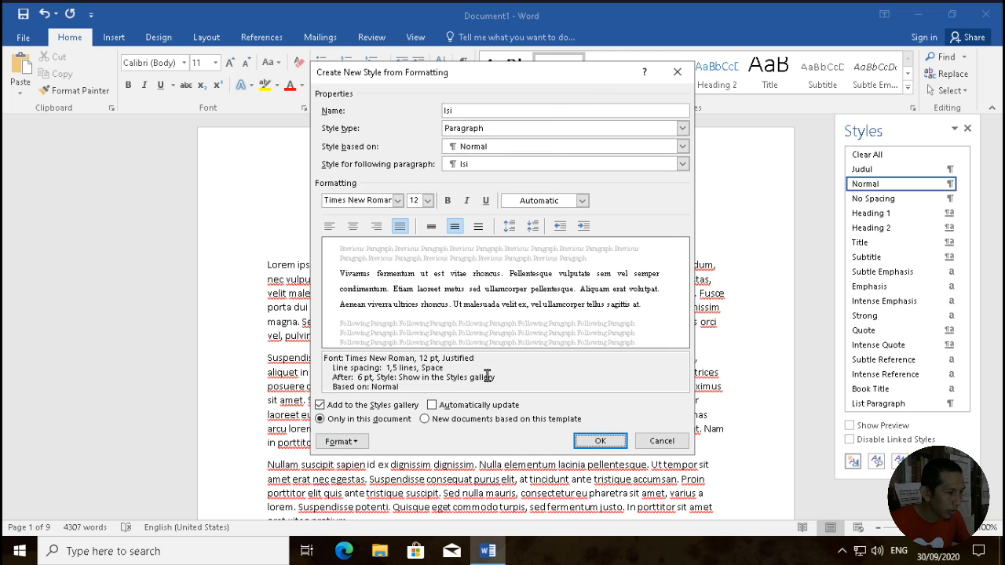
pyautogui.click(596, 439)
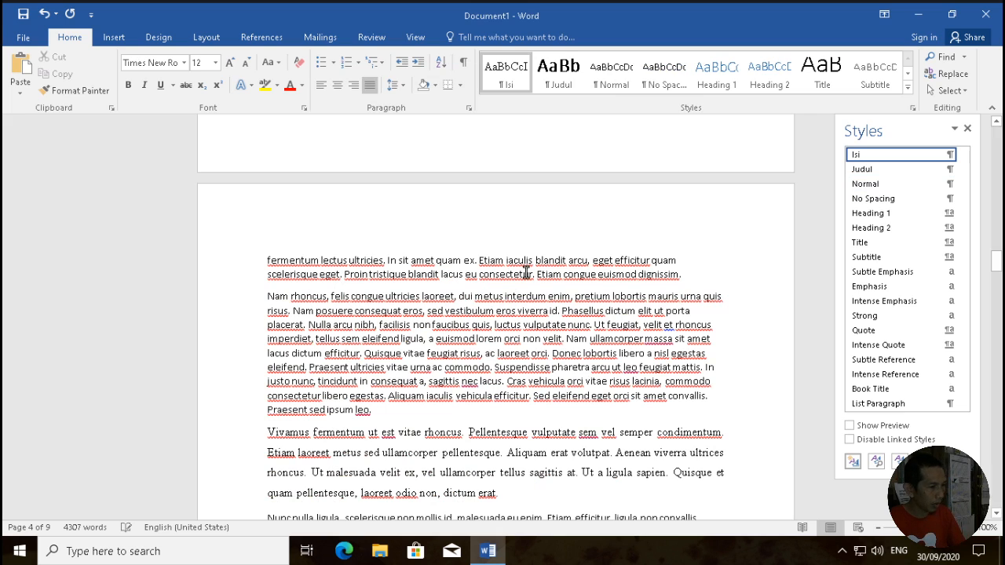
# Step: Apply the Isi style to the entire document, dismissing the spelling and grammar warning
pyautogui.hotkey('ctrl', 'a')
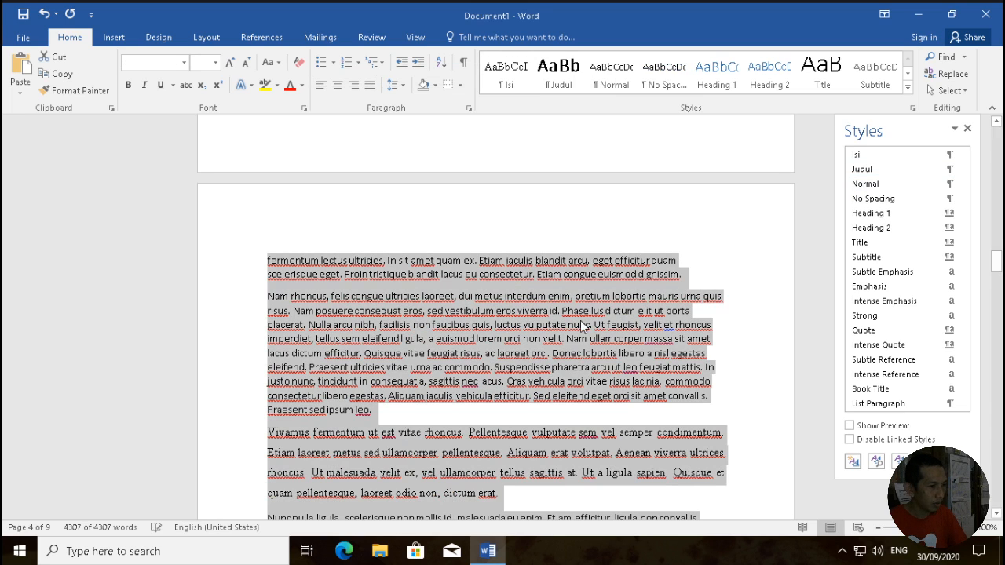
pyautogui.click(878, 161)
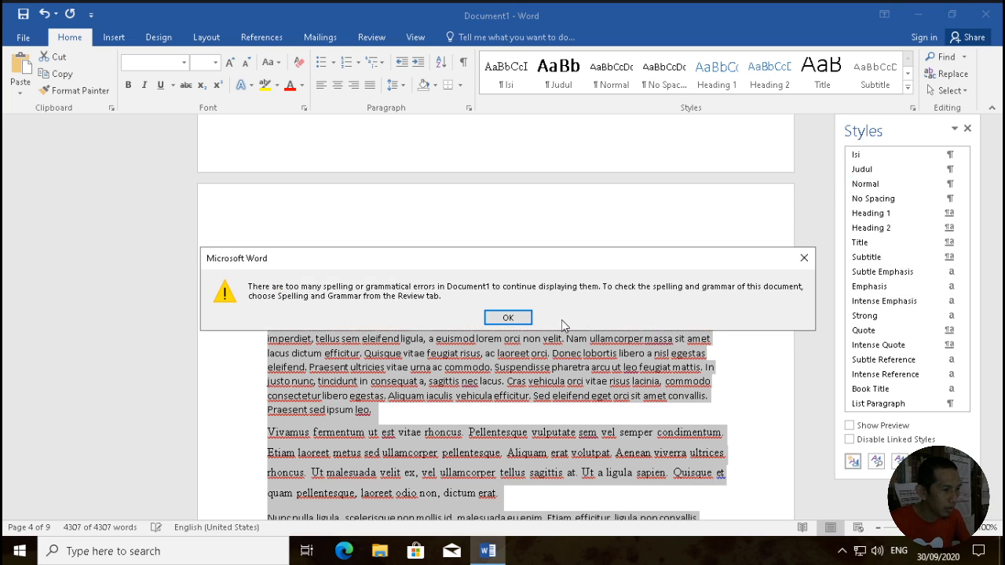
pyautogui.click(509, 317)
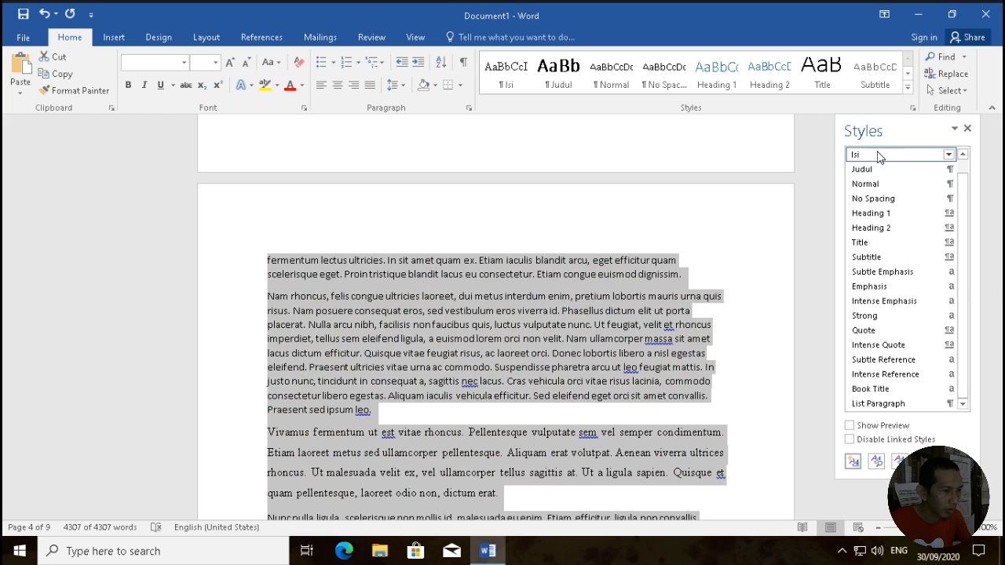
pyautogui.click(895, 155)
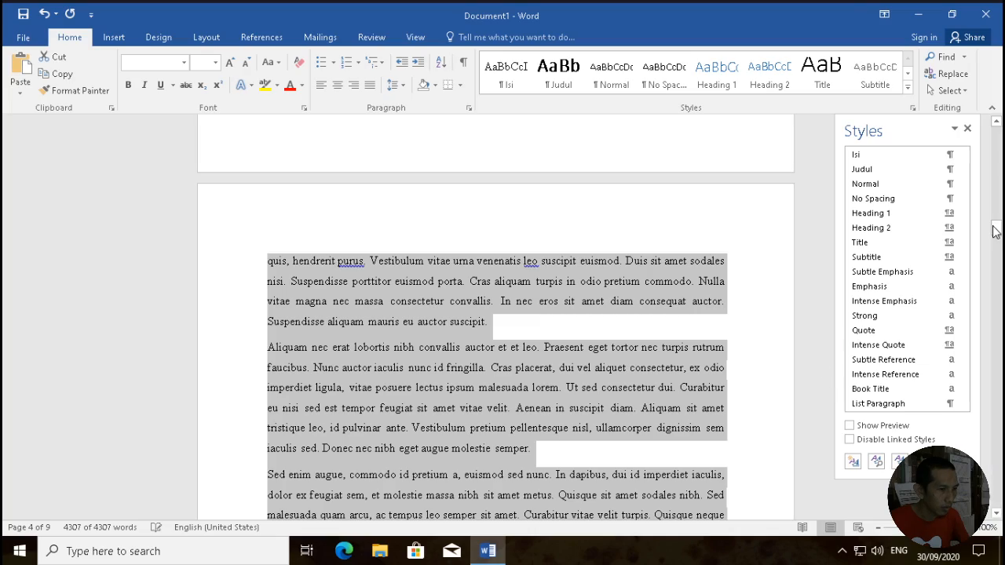
# Step: Delete the empty lines between the paragraphs on the last page, from "Phasellus feugiat leo" up to "Phasellus lobortis finibus"
pyautogui.moveTo(995, 229); pyautogui.dragTo(994, 506)
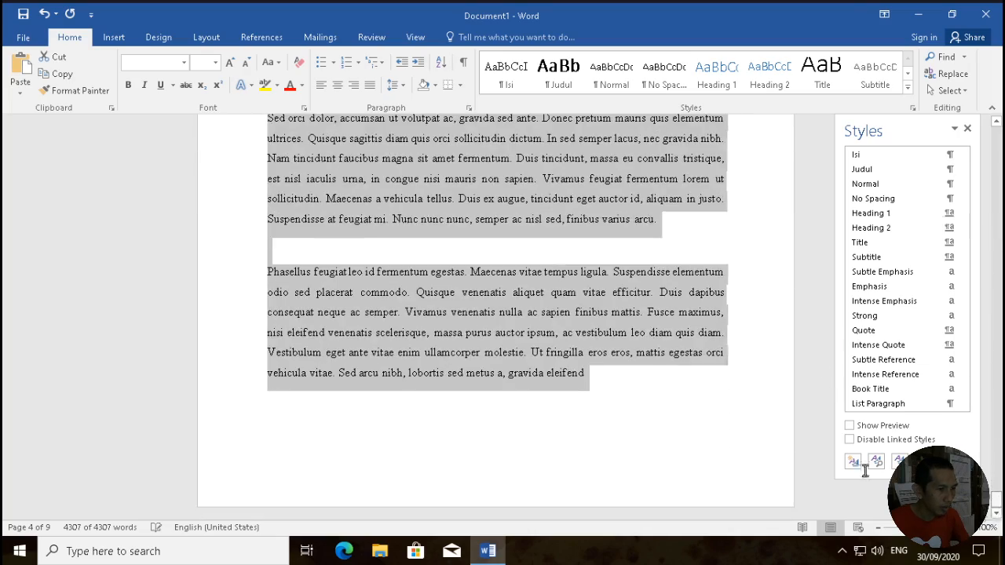
pyautogui.click(497, 250)
pyautogui.press('BackSpace')
pyautogui.scroll(1, 492, 177)
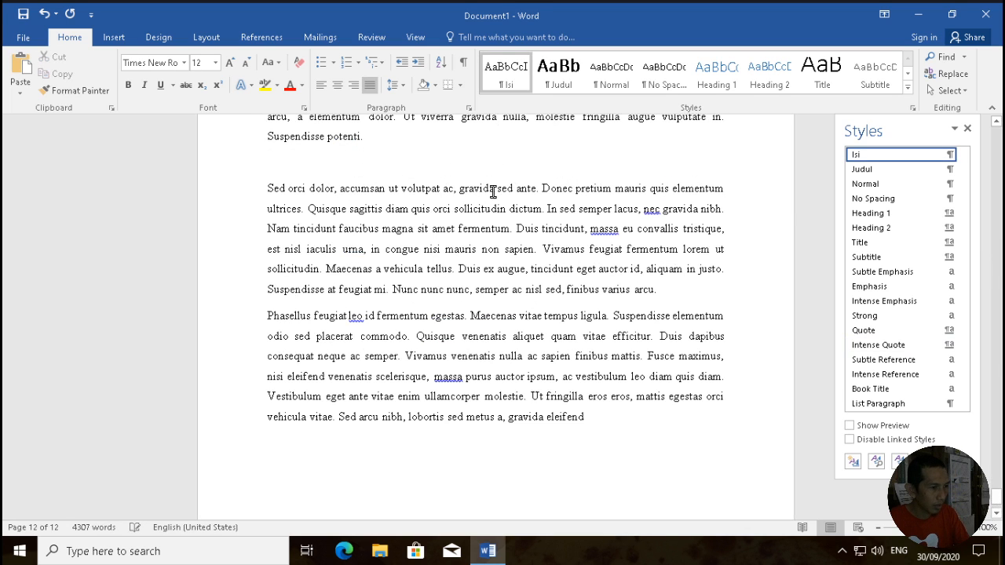
pyautogui.press('BackSpace')
pyautogui.scroll(3, 447, 181)
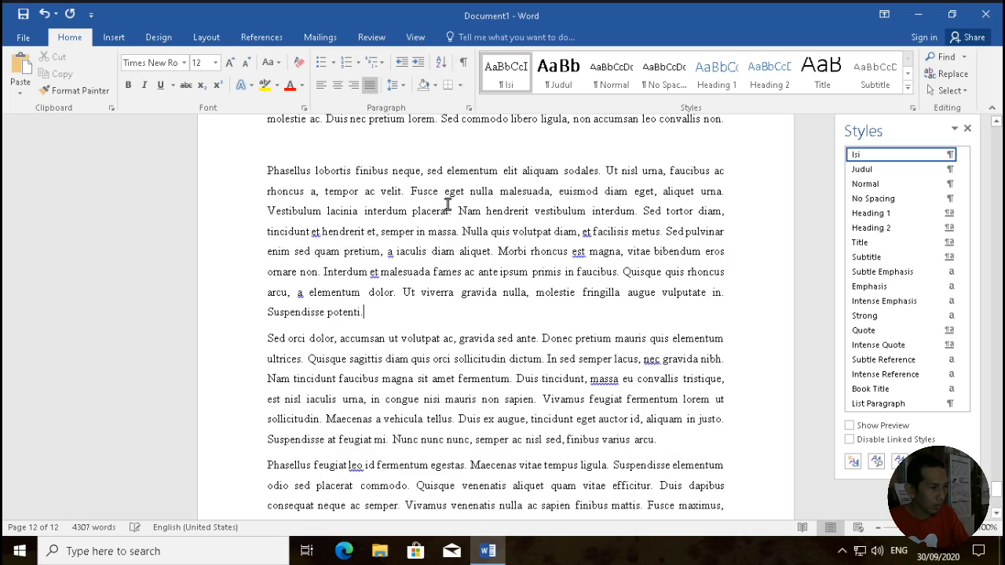
pyautogui.press('BackSpace')
# Step: Delete the empty lines between the paragraphs on page 11, working upward from "Vivamus ut mauris orci" past "Quisque laoreet odio"
pyautogui.scroll(7, 435, 155)
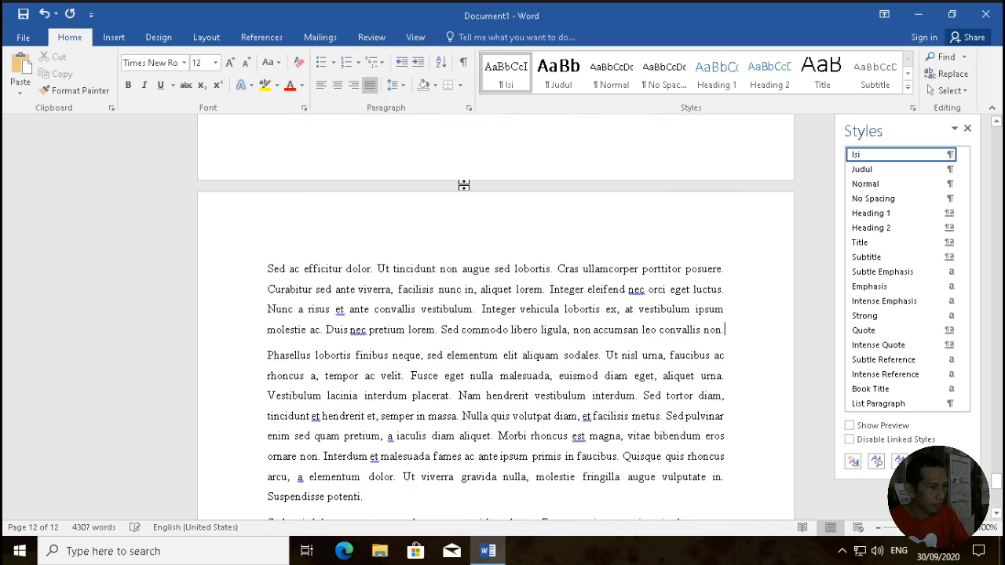
pyautogui.click(377, 222)
pyautogui.press('BackSpace')
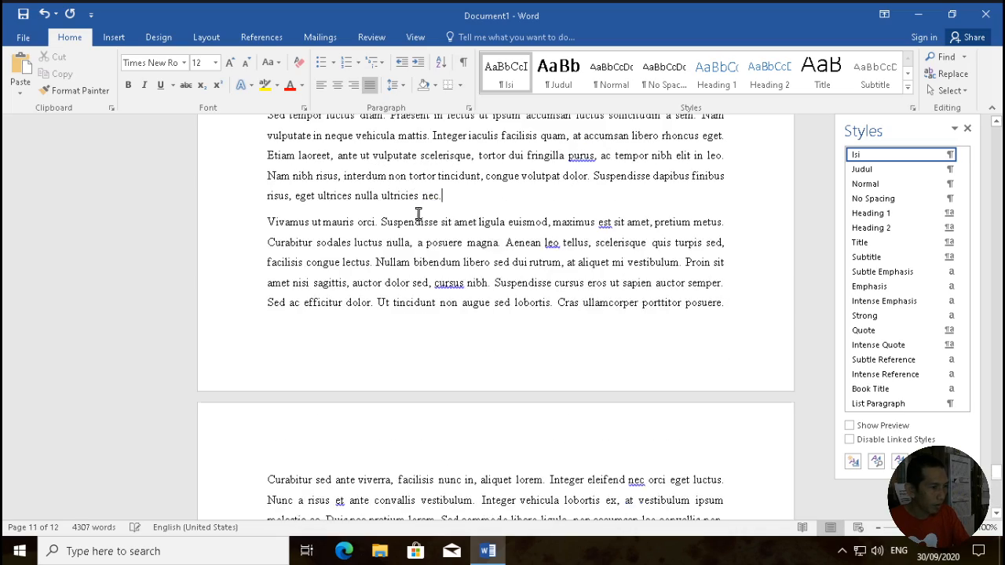
pyautogui.scroll(2, 438, 202)
pyautogui.click(438, 202)
pyautogui.press('BackSpace')
pyautogui.scroll(3, 432, 196)
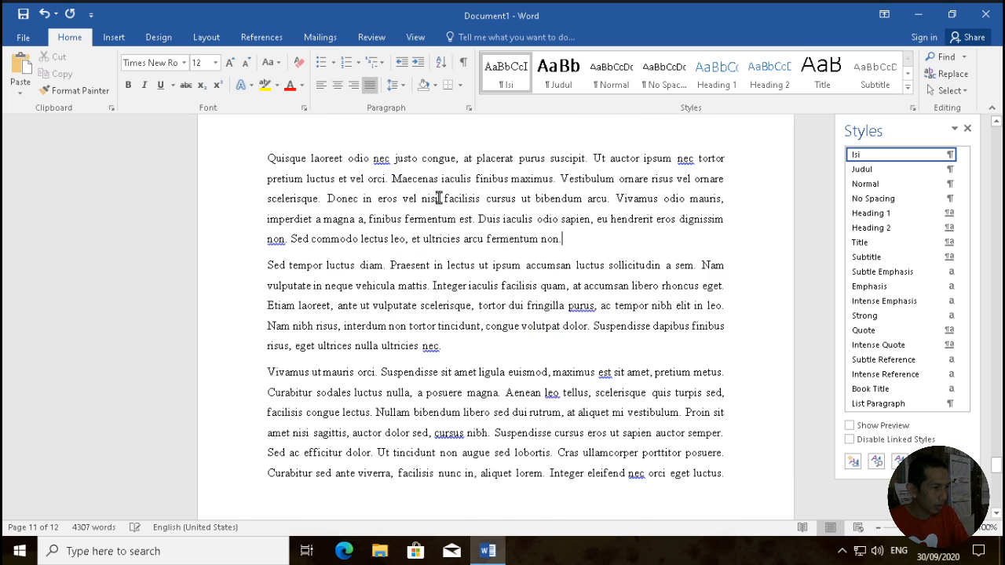
pyautogui.click(404, 201)
pyautogui.press('BackSpace')
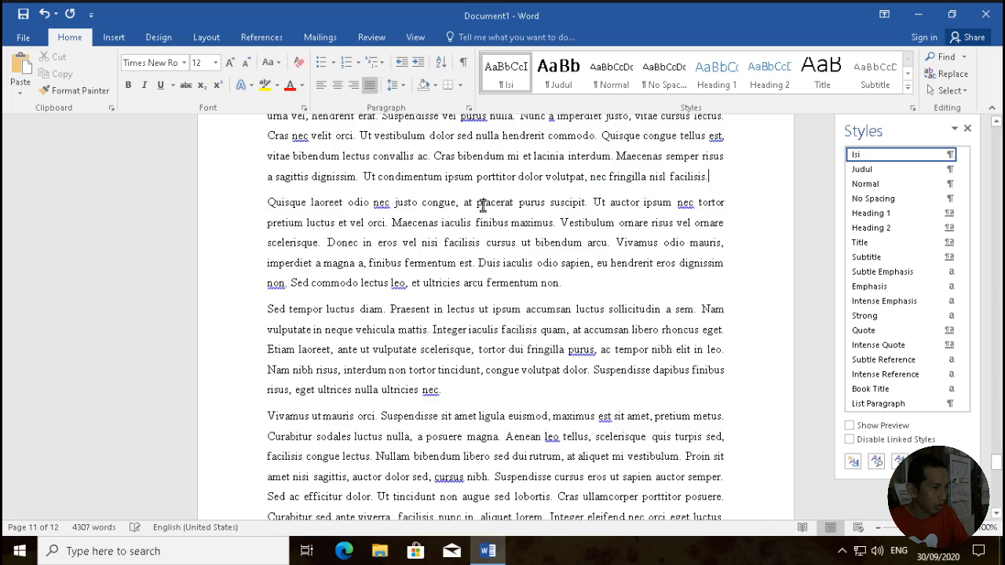
pyautogui.scroll(5, 500, 204)
pyautogui.press('BackSpace')
# Step: Delete the empty lines between the paragraphs on page 10, from "Nam nisl lectus" up to "In eu maximus lectus"
pyautogui.scroll(9, 452, 248)
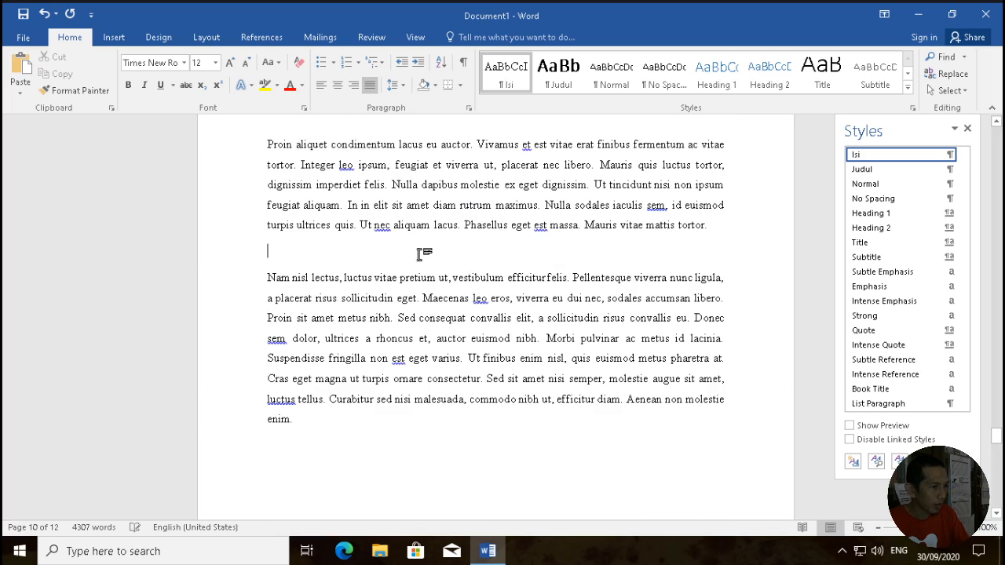
pyautogui.press('BackSpace')
pyautogui.scroll(3, 432, 250)
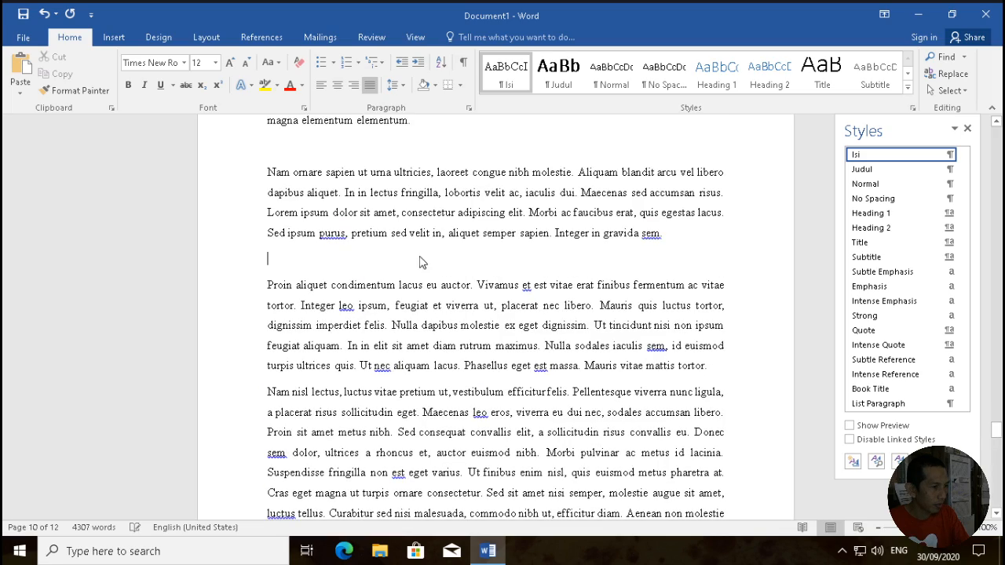
pyautogui.press('BackSpace')
pyautogui.scroll(3, 425, 249)
pyautogui.press('BackSpace')
pyautogui.scroll(3, 425, 265)
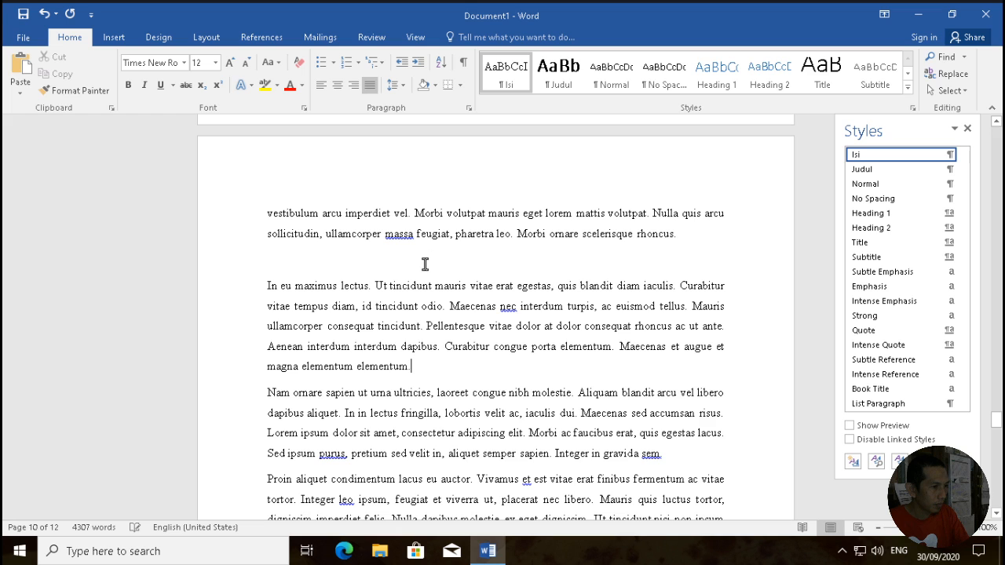
pyautogui.press('BackSpace')
# Step: Delete the empty lines between the paragraphs on page 9, from "Fusce lobortis ex nisi" up to "Vivamus ullamcorper tellus"
pyautogui.scroll(3, 428, 264)
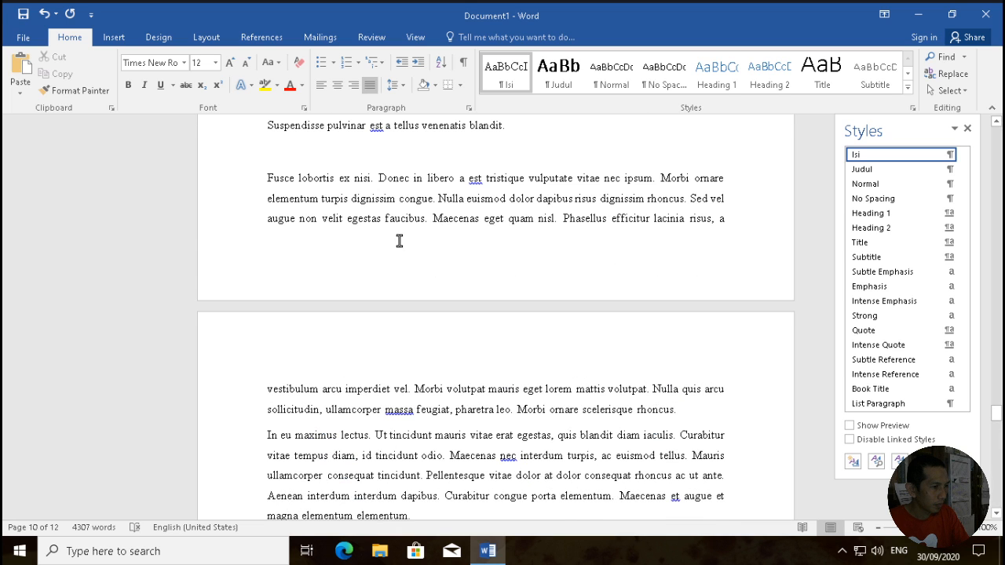
pyautogui.click(348, 159)
pyautogui.press('BackSpace')
pyautogui.scroll(4, 353, 201)
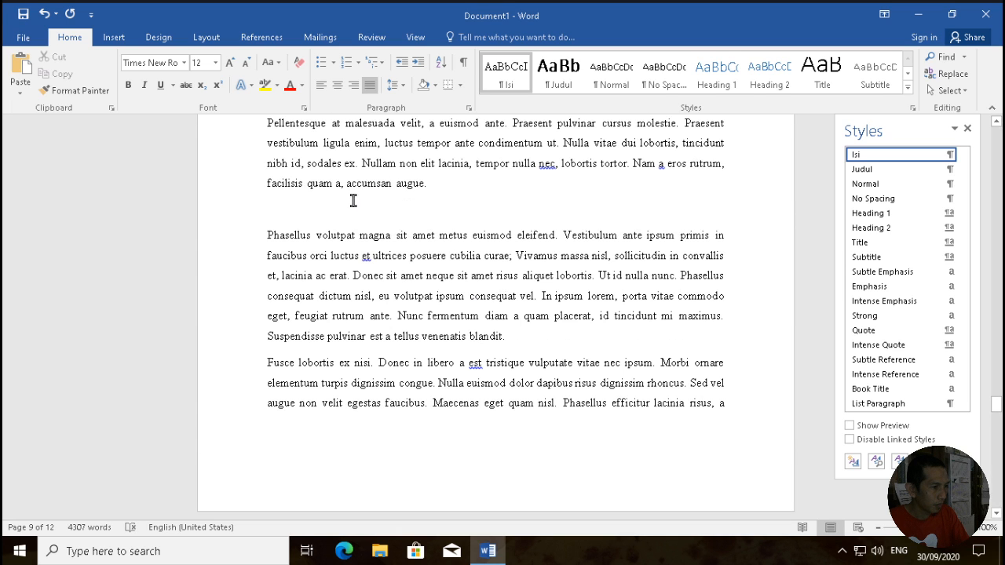
pyautogui.click(348, 212)
pyautogui.press('BackSpace')
pyautogui.scroll(5, 409, 223)
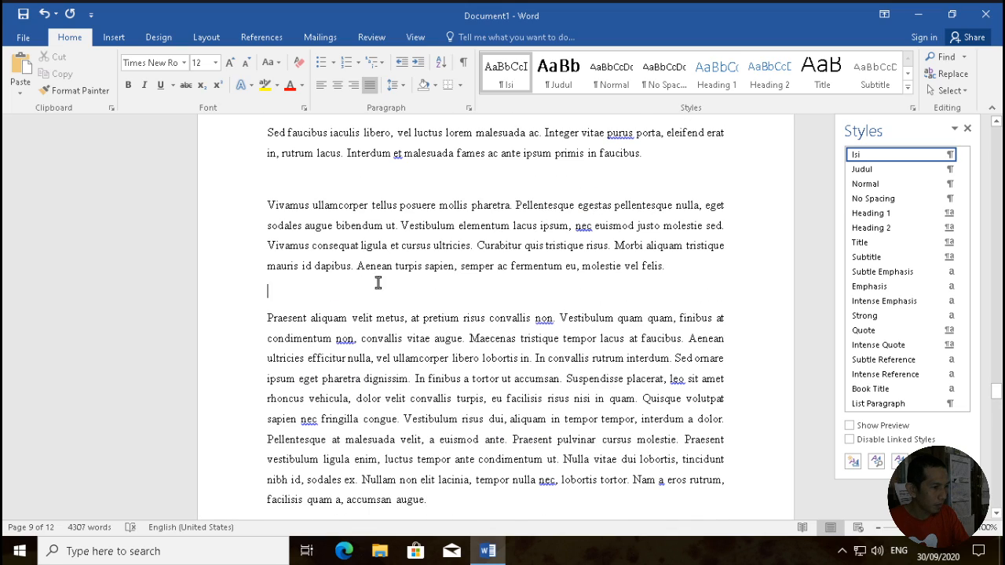
pyautogui.press('BackSpace')
pyautogui.scroll(5, 415, 197)
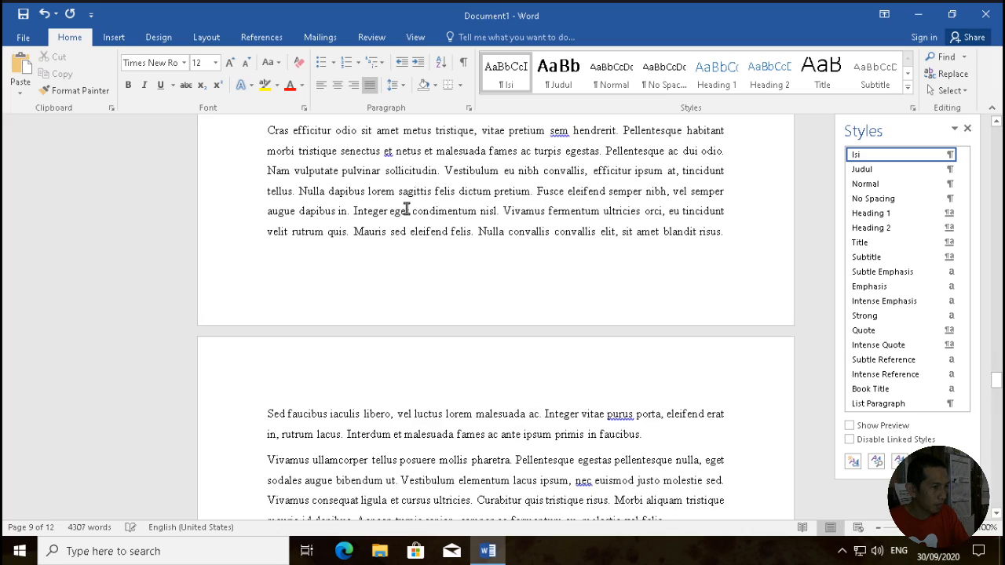
# Step: Delete the empty lines between the paragraphs on page 8, from "Cras efficitur odio" up to "Sed quis finibus enim"
pyautogui.scroll(2, 406, 209)
pyautogui.click(377, 242)
pyautogui.press('BackSpace')
pyautogui.scroll(3, 377, 236)
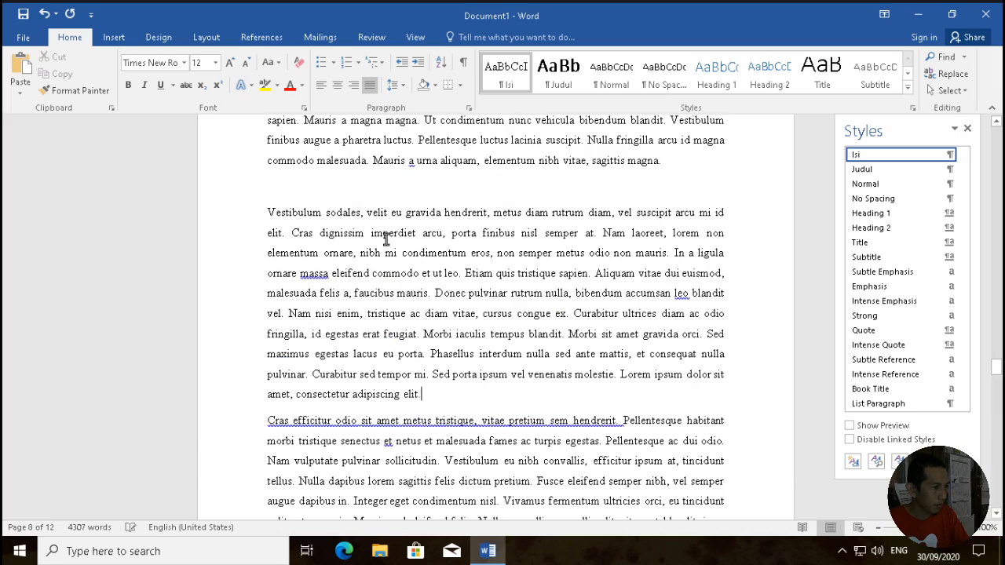
pyautogui.click(379, 186)
pyautogui.press('BackSpace')
pyautogui.scroll(3, 378, 185)
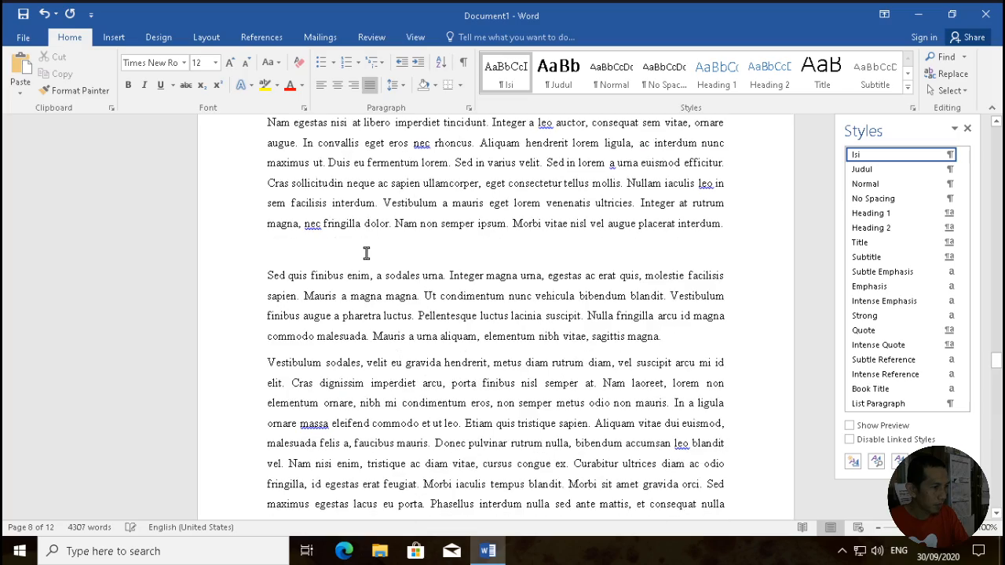
pyautogui.click(369, 254)
pyautogui.press('BackSpace')
# Step: Delete the empty lines between the paragraphs on page 7, from "Morbi hendrerit tellus" up to "Morbi at aliquam risus"
pyautogui.scroll(2, 388, 242)
pyautogui.scroll(5, 365, 230)
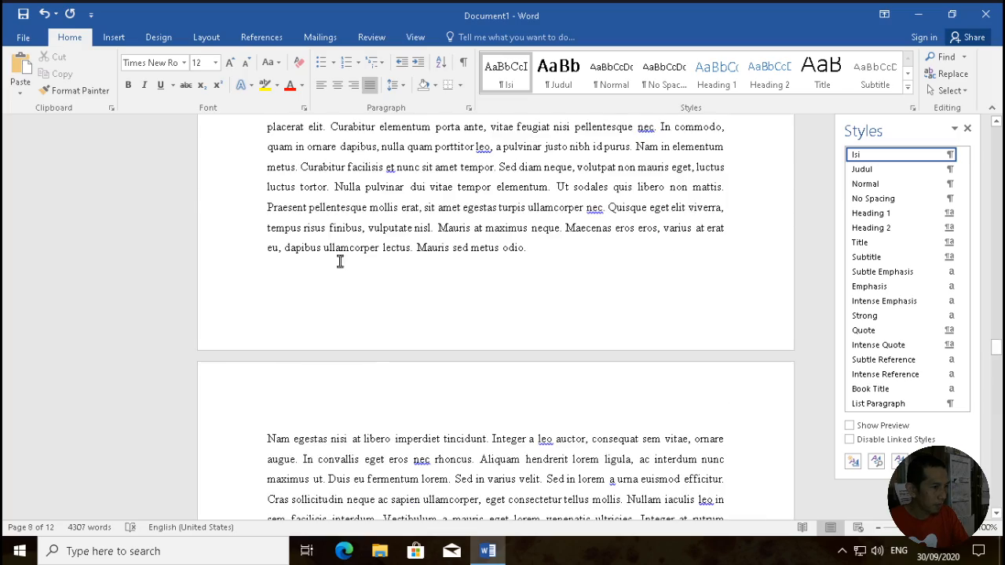
pyautogui.click(362, 221)
pyautogui.press('BackSpace')
pyautogui.scroll(3, 369, 239)
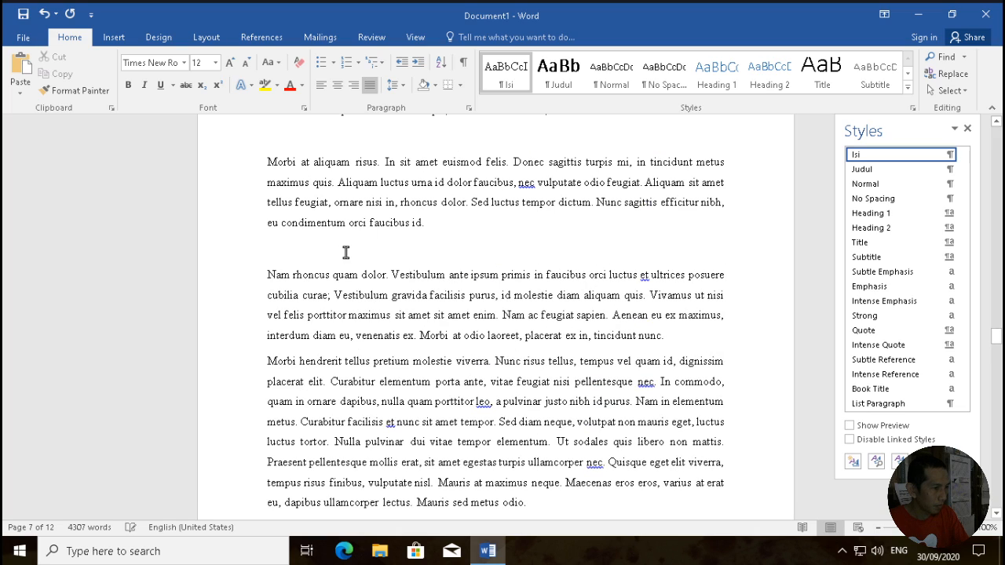
pyautogui.click(346, 250)
pyautogui.press('BackSpace')
pyautogui.scroll(2, 371, 257)
pyautogui.press('BackSpace')
pyautogui.scroll(4, 375, 256)
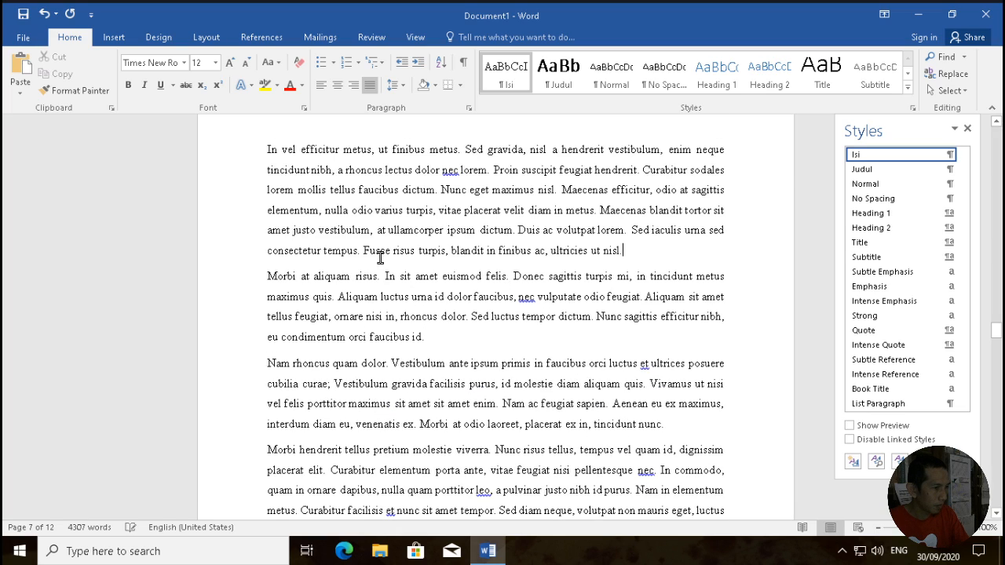
# Step: Delete the empty lines before the paragraphs "In vel efficitur metus" on page 7 and "Curabitur pellentesque porta nisl" on page 6
pyautogui.press('BackSpace')
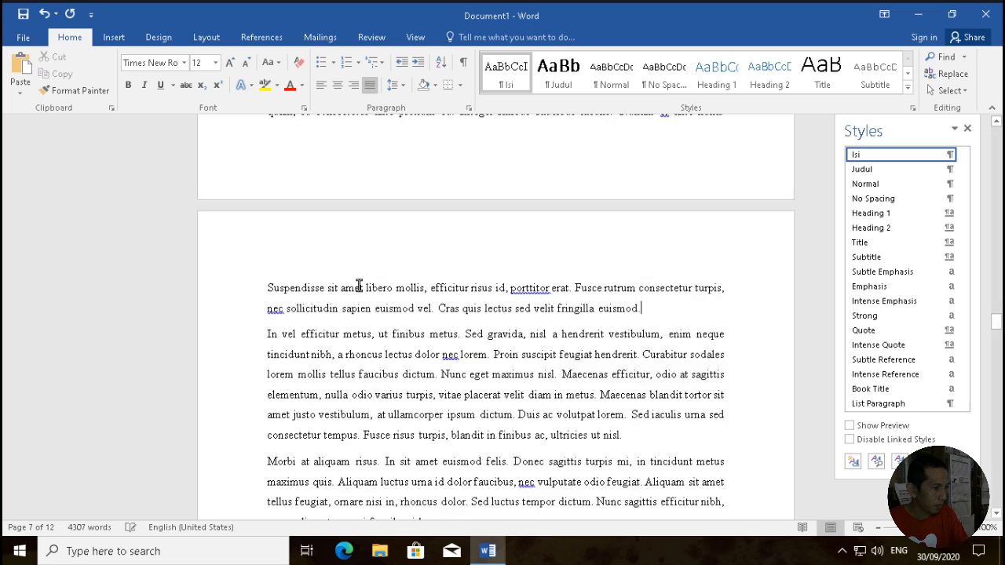
pyautogui.scroll(5, 359, 288)
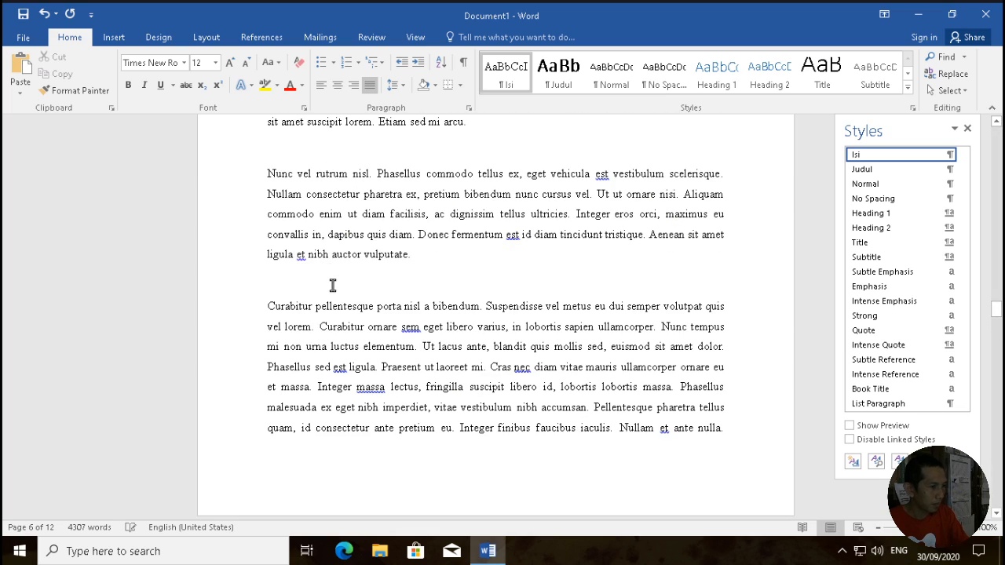
pyautogui.click(345, 283)
pyautogui.press('BackSpace')
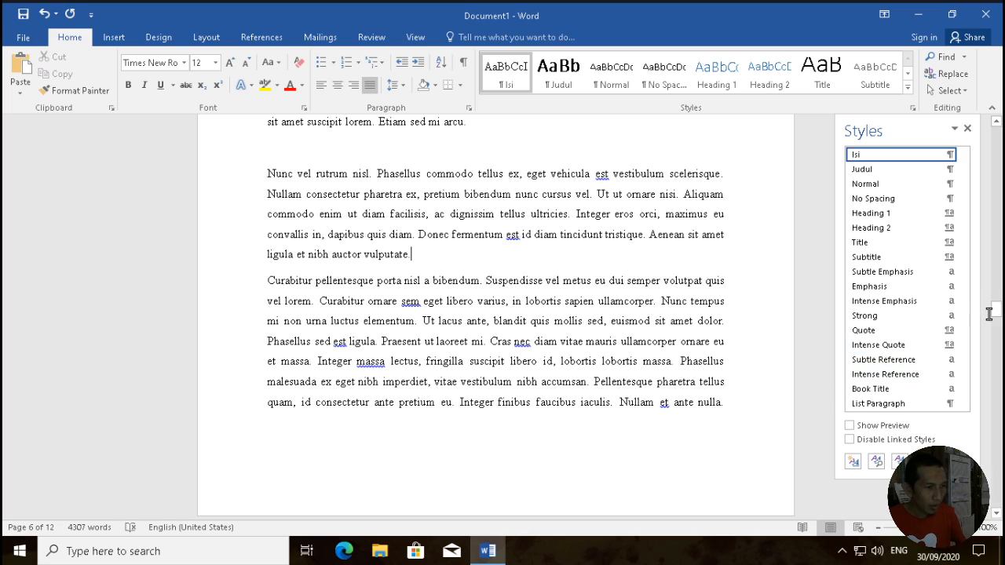
# Step: Apply the "Judul" style to the title "Sebuah Tulisan" on the first page
pyautogui.moveTo(996, 314); pyautogui.dragTo(997, 135)
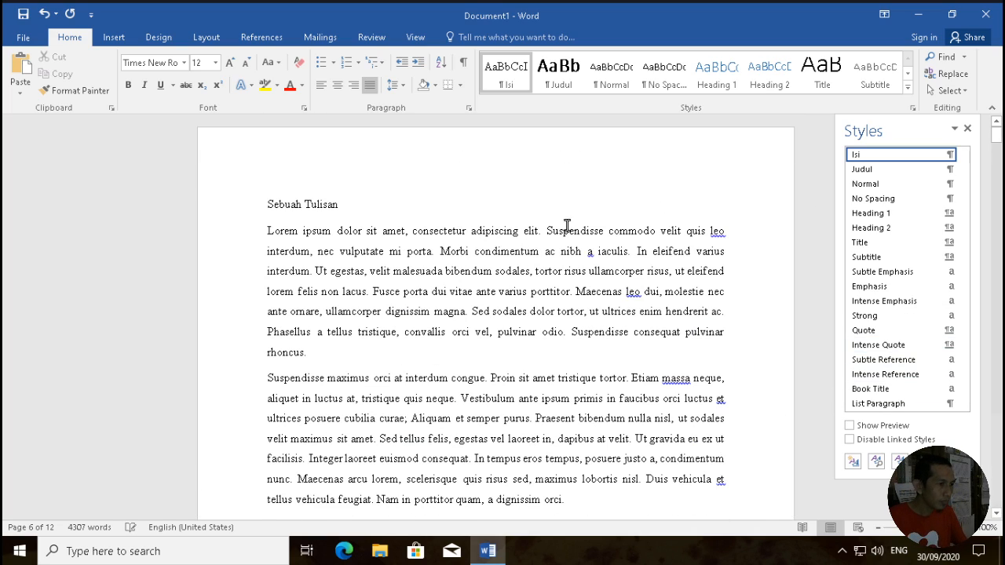
pyautogui.click(862, 169)
# Step: Examine the title and the body paragraphs on page 1 to check their layout
pyautogui.scroll(-3, 520, 289)
pyautogui.scroll(-1, 520, 292)
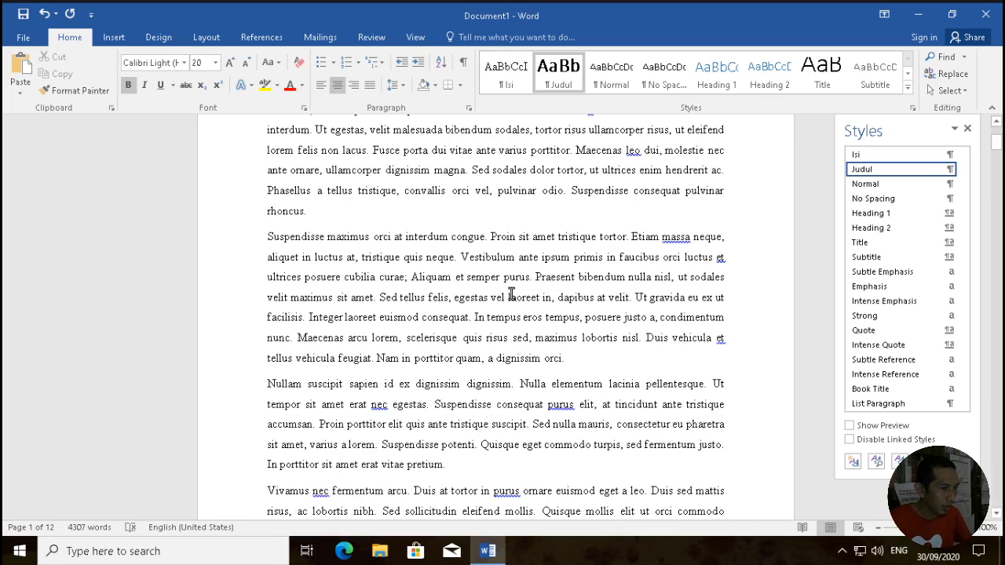
pyautogui.scroll(-5, 477, 291)
pyautogui.scroll(-4, 478, 297)
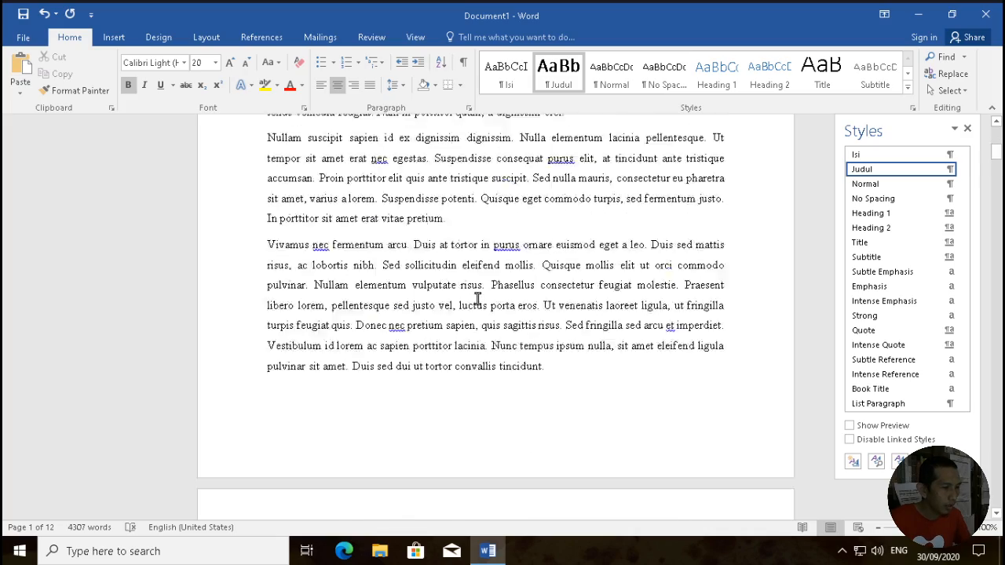
pyautogui.scroll(7, 476, 301)
pyautogui.scroll(6, 503, 264)
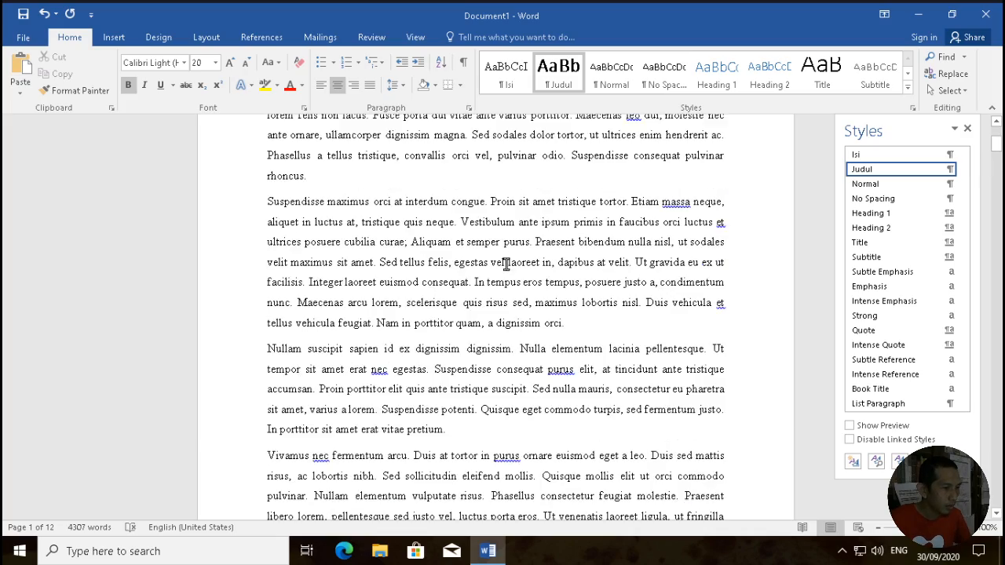
pyautogui.scroll(-4, 498, 275)
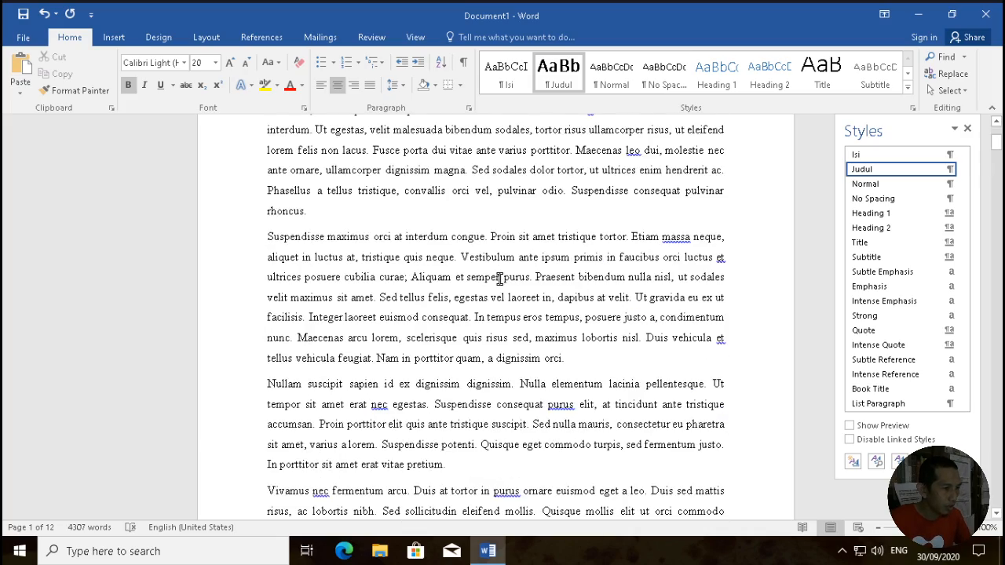
pyautogui.scroll(-6, 495, 277)
pyautogui.scroll(9, 480, 236)
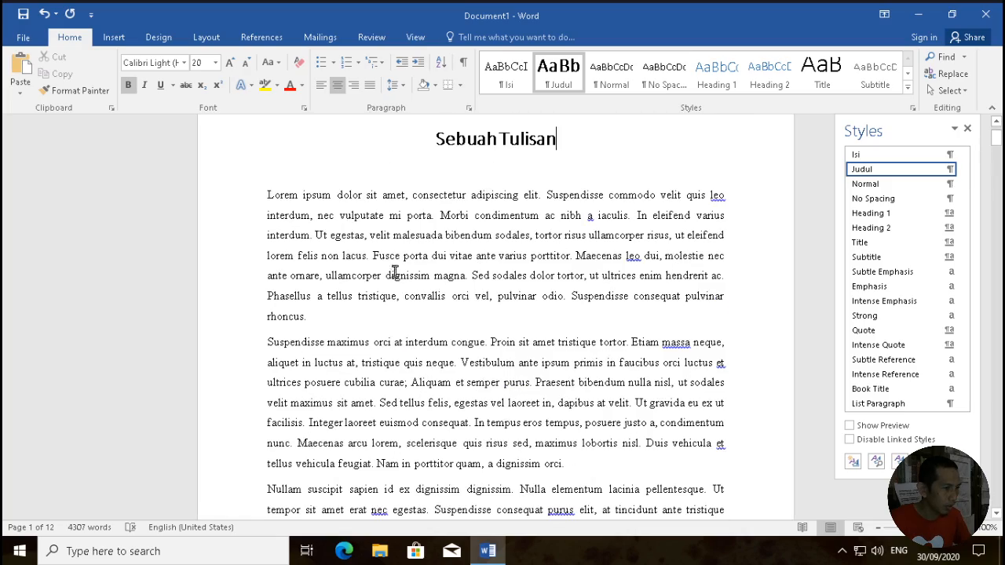
# Step: Insert the subheading "Pendahuluan" on its own line above the first body paragraph, "Lorem ipsum dolor sit amet"
pyautogui.click(251, 198)
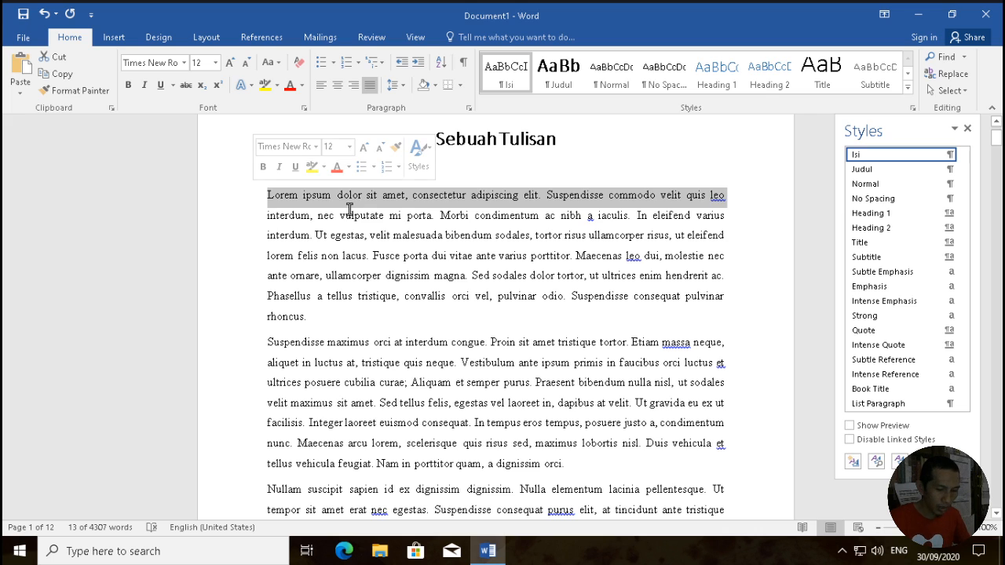
pyautogui.press('Left')
pyautogui.press('Return')
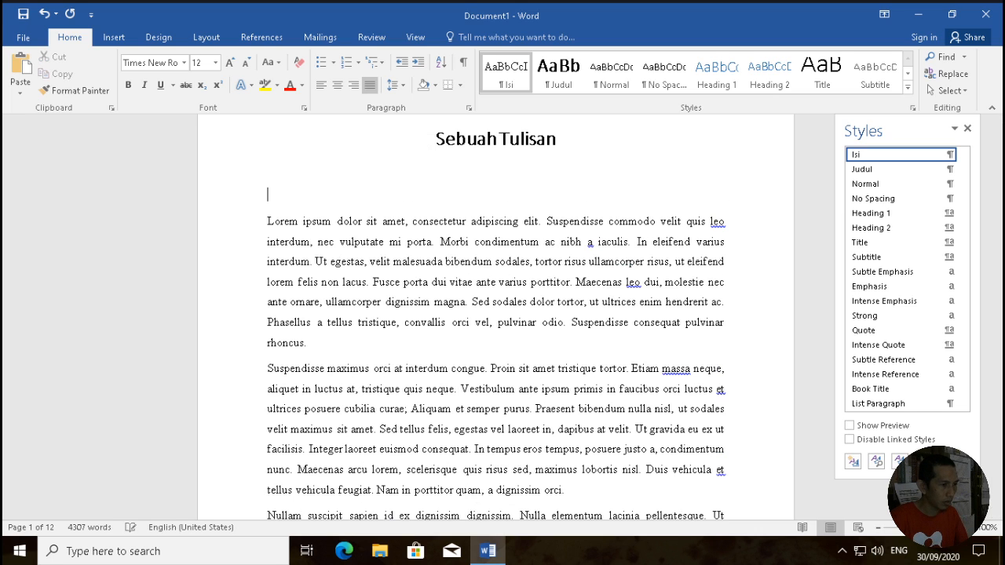
pyautogui.write('Pendahulua')
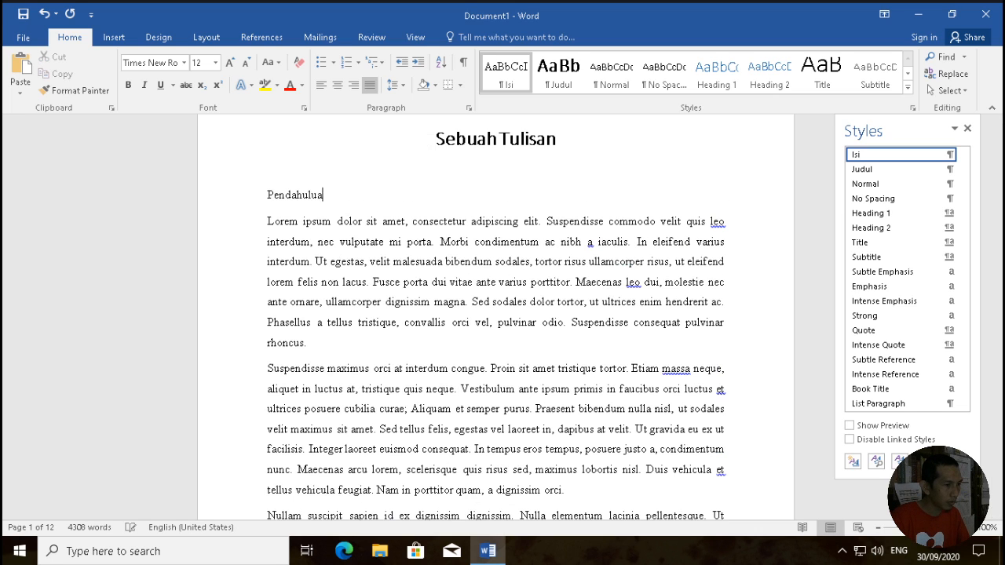
pyautogui.write('n')
# Step: Insert the subheading "Latar Belakang Masalah" on its own line above the paragraph "Sed eu viverra enim" on page 2
pyautogui.scroll(-4, 442, 335)
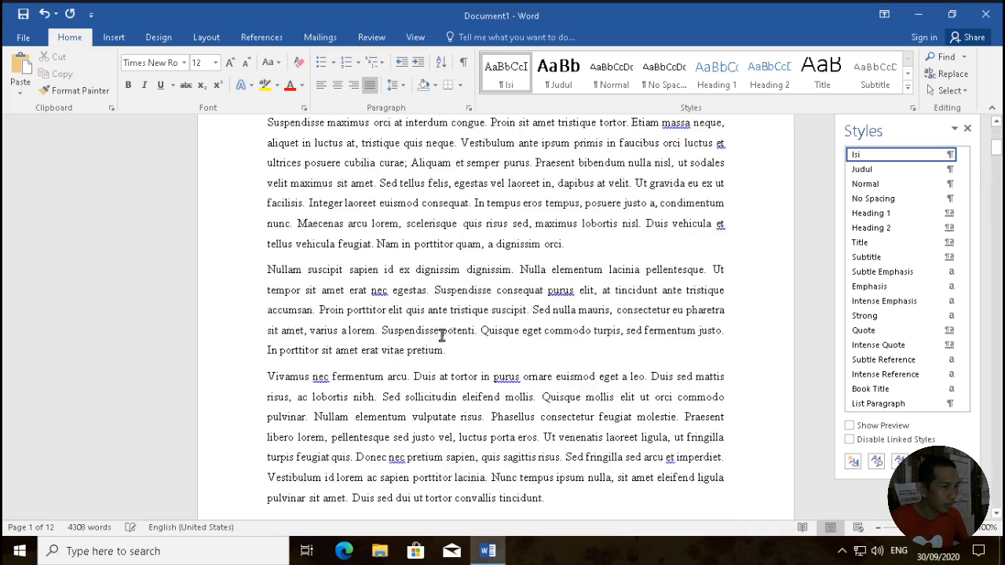
pyautogui.scroll(-5, 438, 339)
pyautogui.scroll(-2, 342, 380)
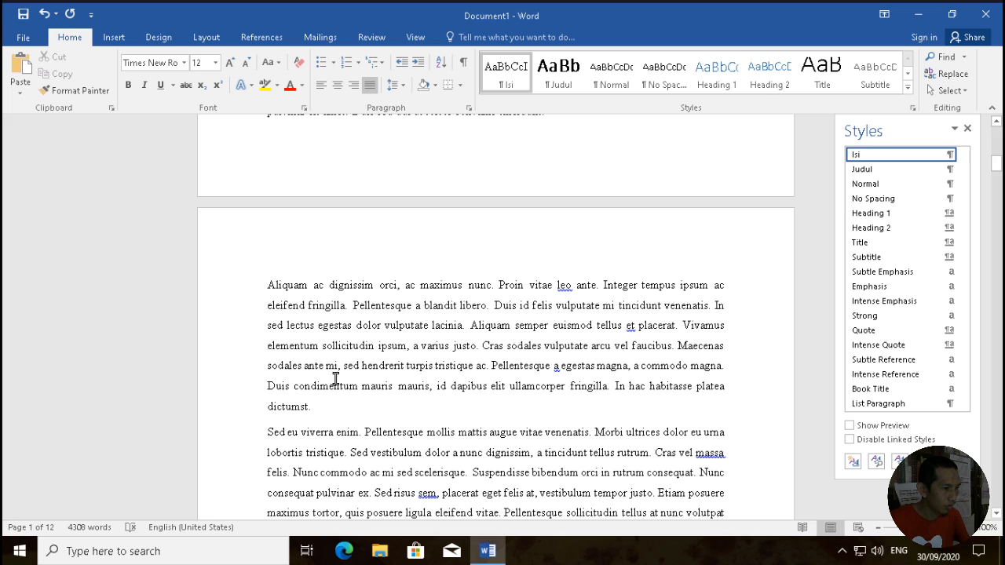
pyautogui.click(331, 408)
pyautogui.press('Return')
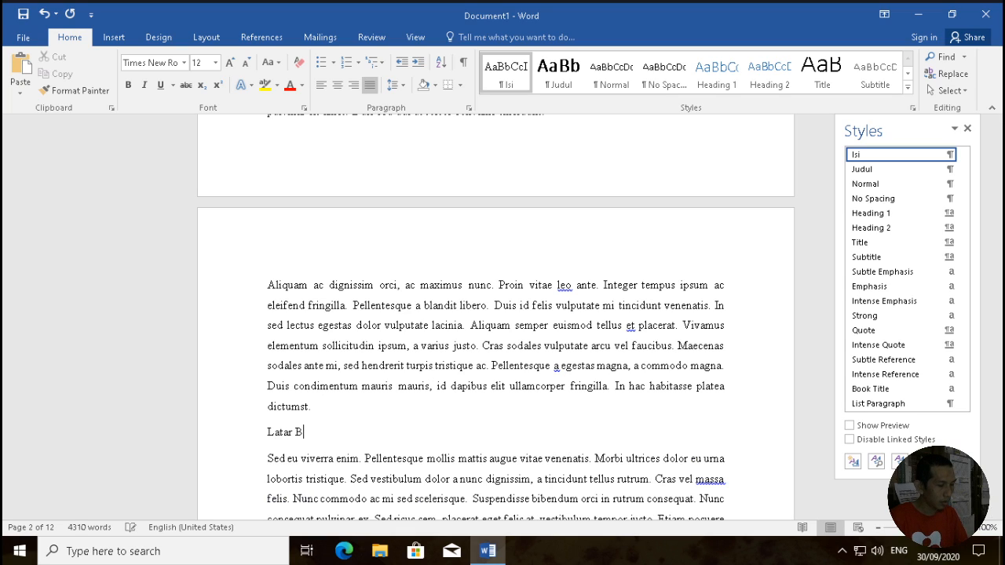
pyautogui.write('Latar Belakang')
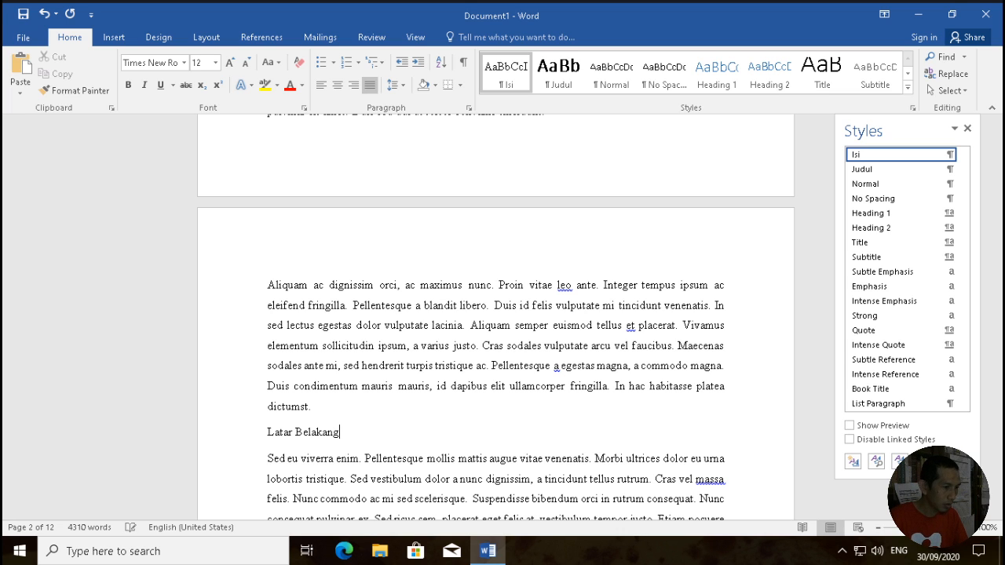
pyautogui.write(' Masalah')
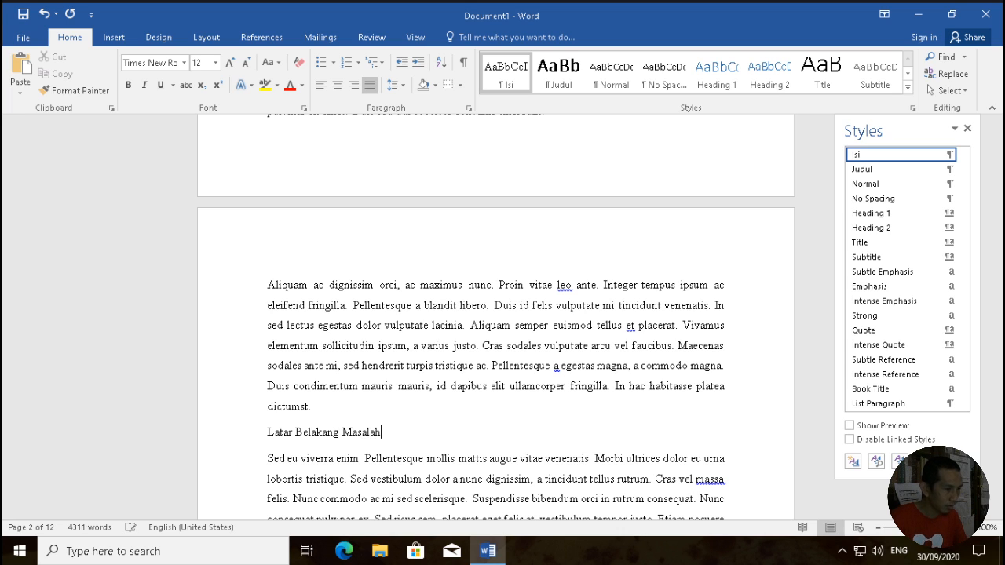
# Step: Insert the subheading "Sejarah Lorem Ipsum" on its own line above the paragraph "Cras iaculis libero" on page 3
pyautogui.scroll(-8, 518, 307)
pyautogui.scroll(-20, 510, 303)
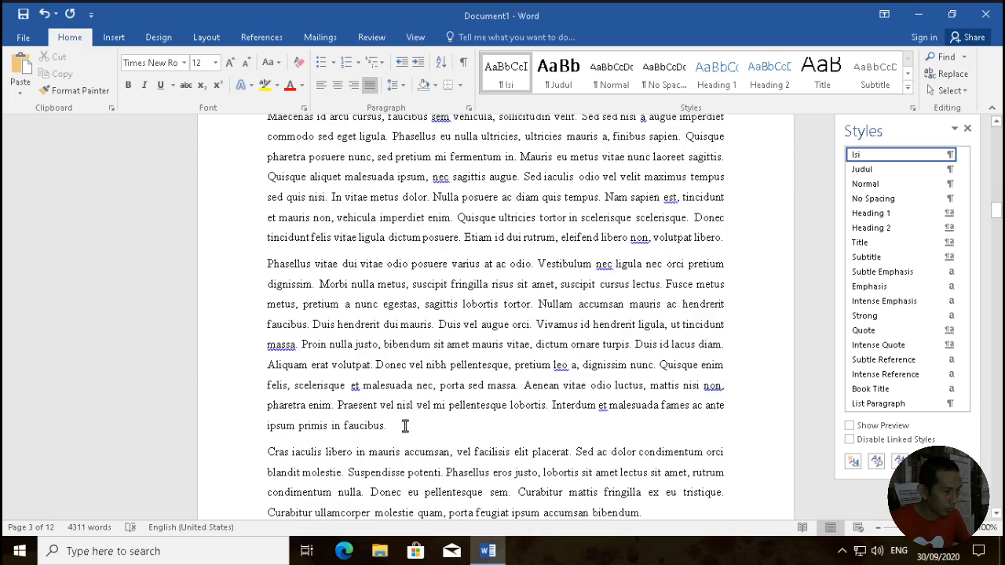
pyautogui.click(405, 426)
pyautogui.press('Return')
pyautogui.write('Sejarah Lorem')
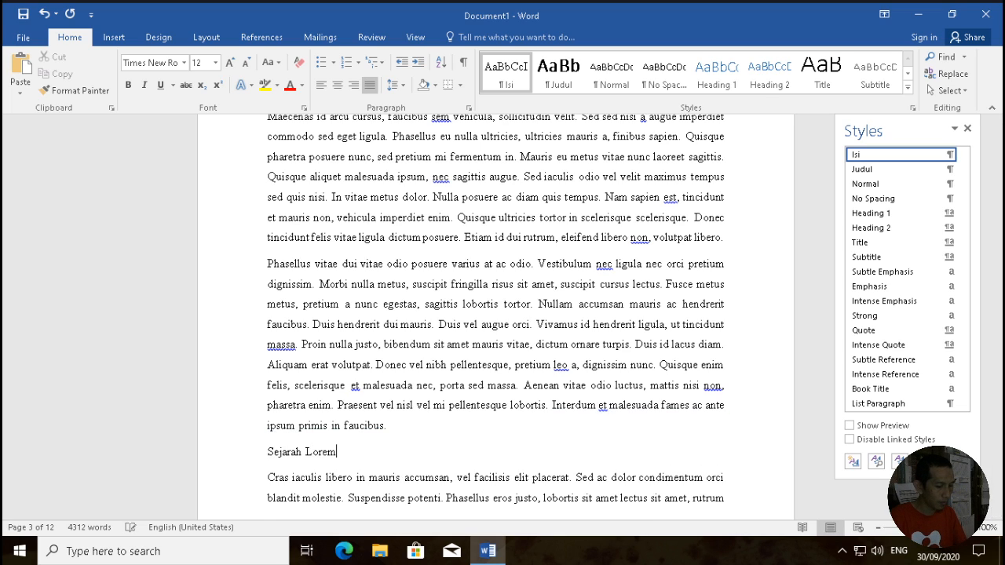
pyautogui.write(' Ipsum')
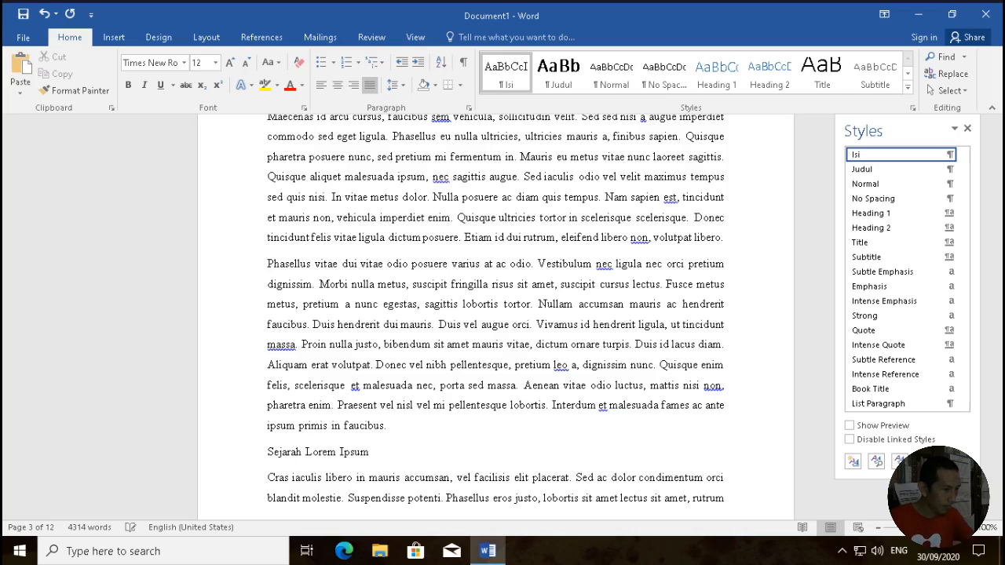
# Step: Insert the subheading "Penggunaan Lorem Ipsum" on its own line above the paragraph "Nunc nulla ligula" on page 5
pyautogui.scroll(-10, 448, 391)
pyautogui.scroll(-12, 445, 390)
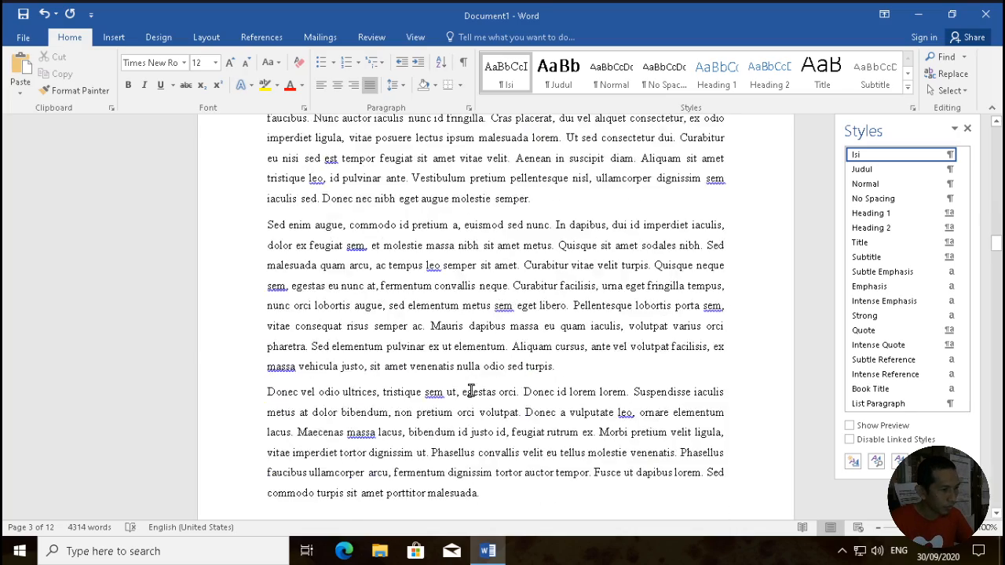
pyautogui.scroll(-3, 419, 375)
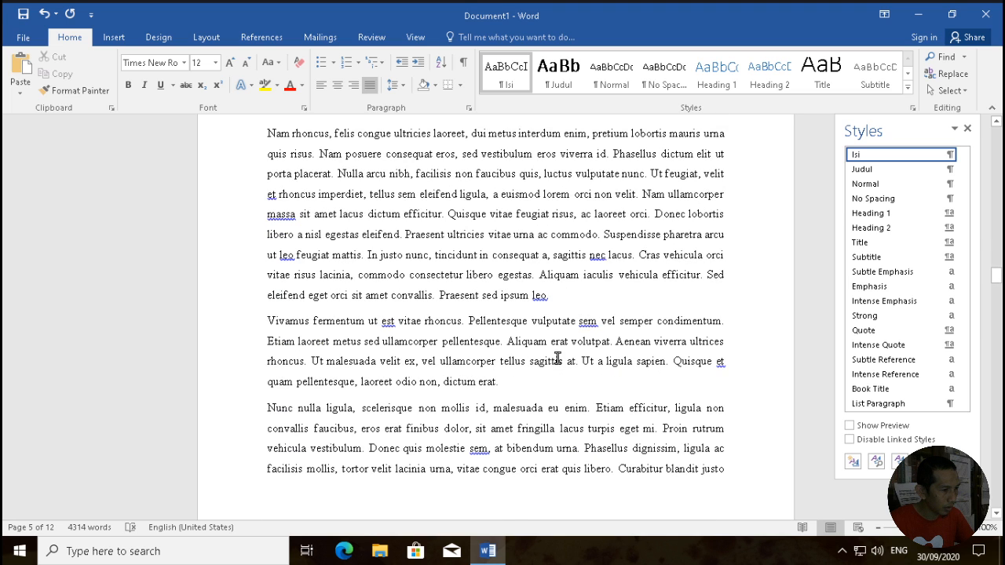
pyautogui.press('Return')
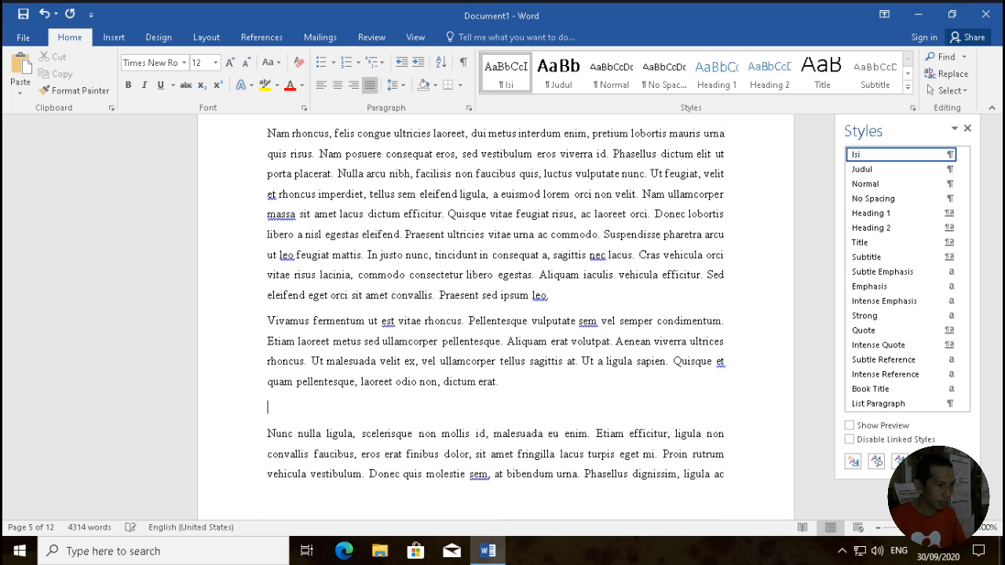
pyautogui.write('Pen')
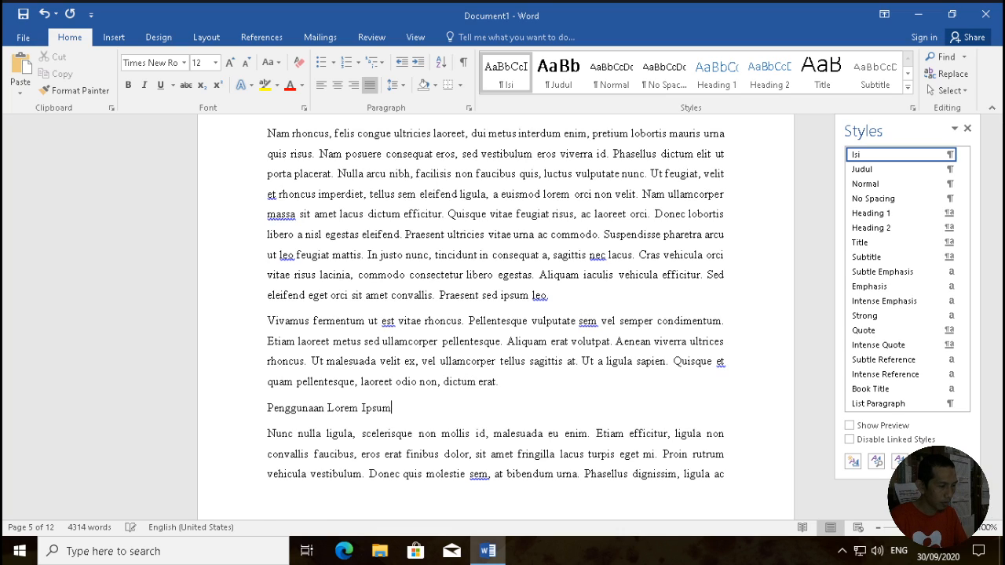
pyautogui.write('ggunaan Lorem Ipsum')
# Step: Insert the subheading "Bagaimana Membuat Dummy Text" on its own line above the paragraph "Nam rhoncus quam dolor" on page 7
pyautogui.scroll(-10, 580, 405)
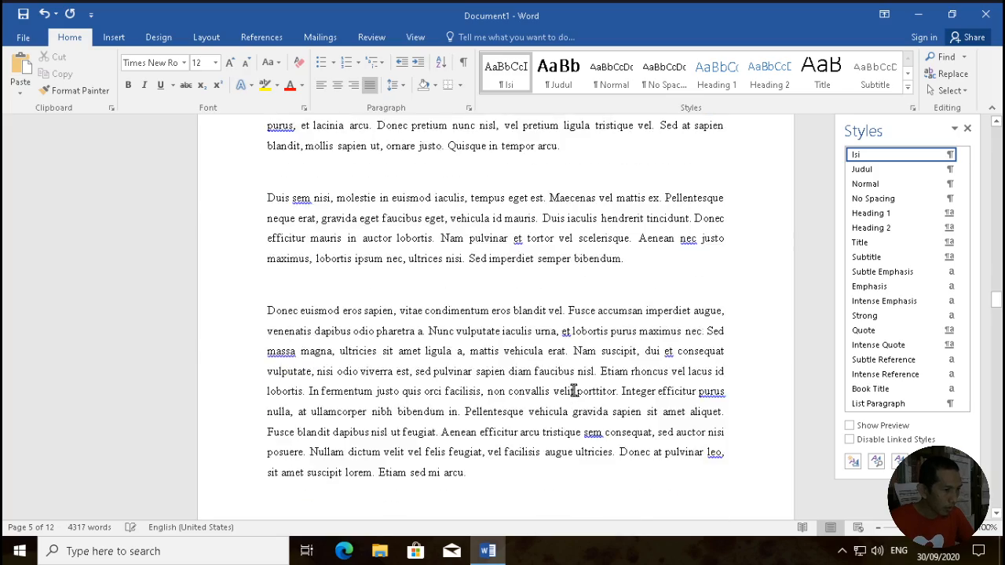
pyautogui.scroll(-6, 574, 391)
pyautogui.scroll(6, 570, 386)
pyautogui.scroll(4, 441, 292)
pyautogui.scroll(-15, 463, 314)
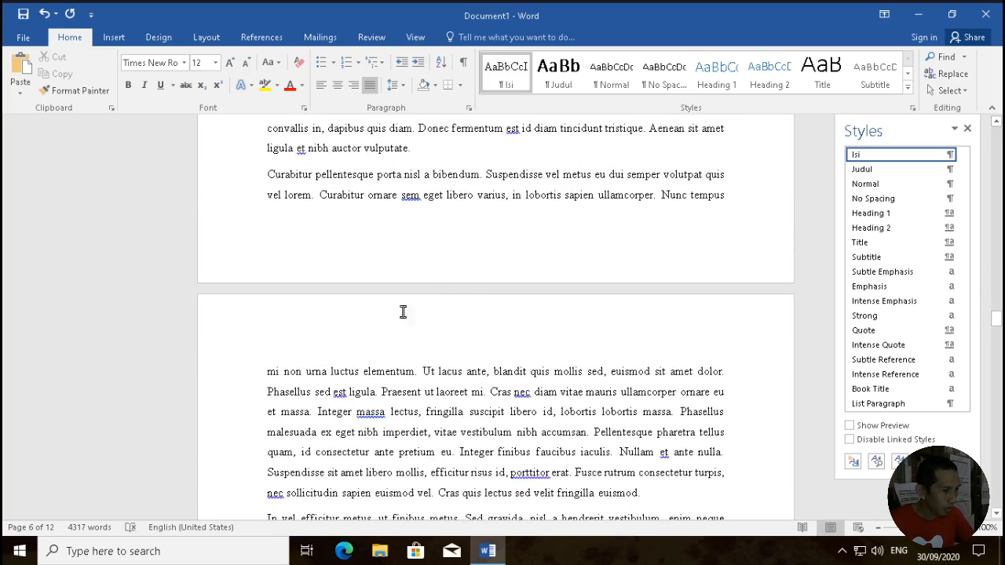
pyautogui.scroll(-9, 403, 311)
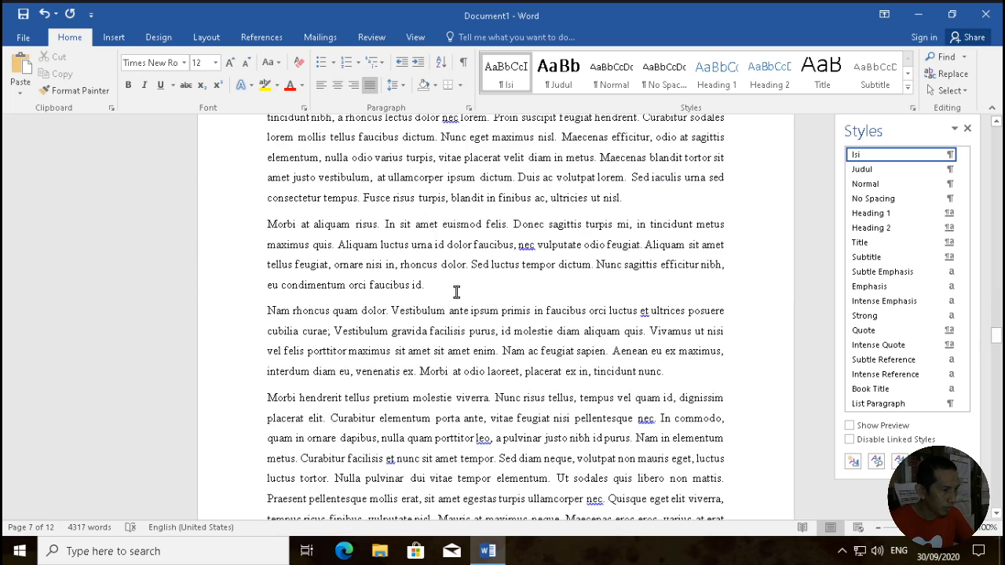
pyautogui.click(479, 290)
pyautogui.press('Return')
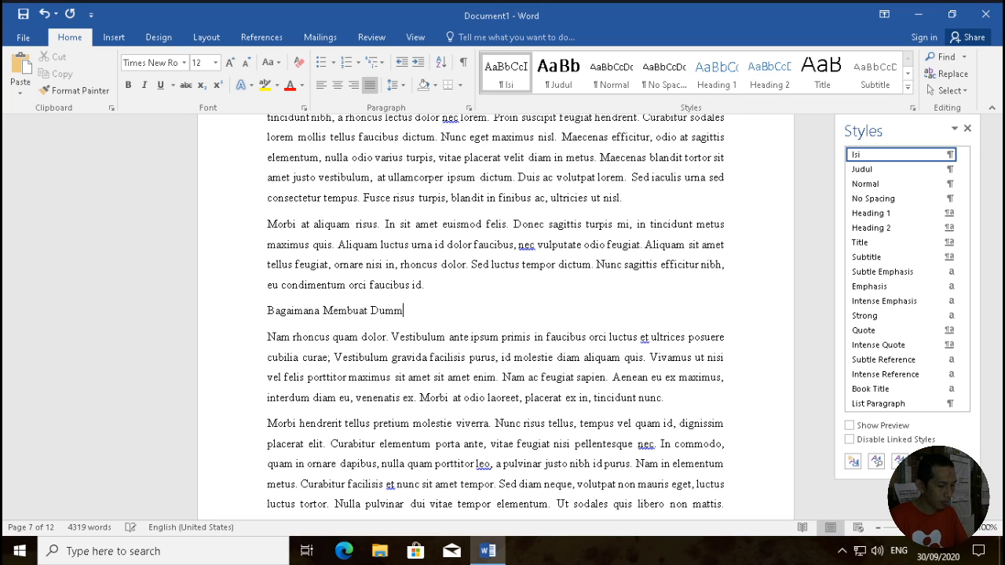
pyautogui.write('Bagaimana Membuat Dummy Text')
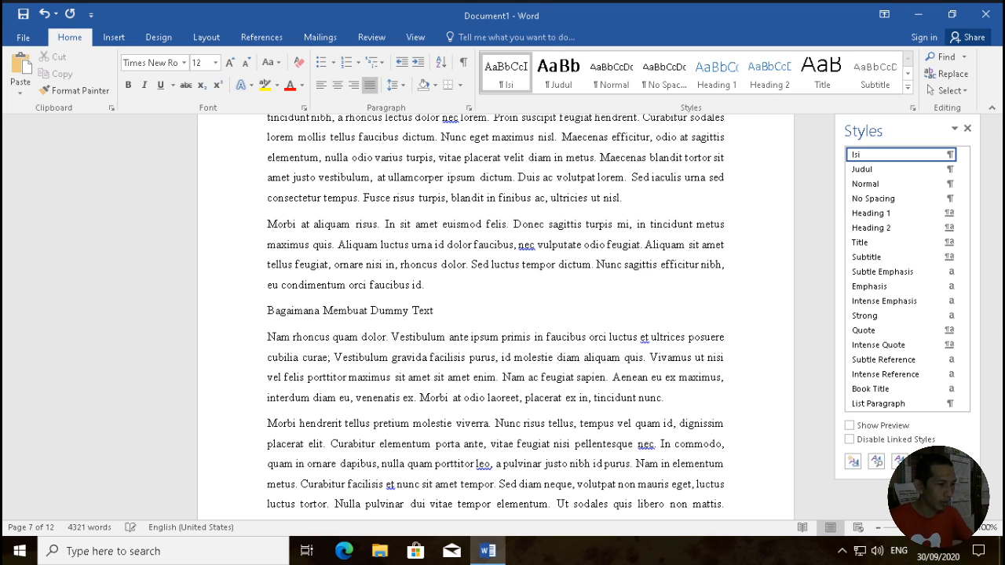
# Step: Set up a new paragraph style named "Sub Judul", based on Normal, with "Isi" as the style for the following paragraph
pyautogui.scroll(4, 694, 242)
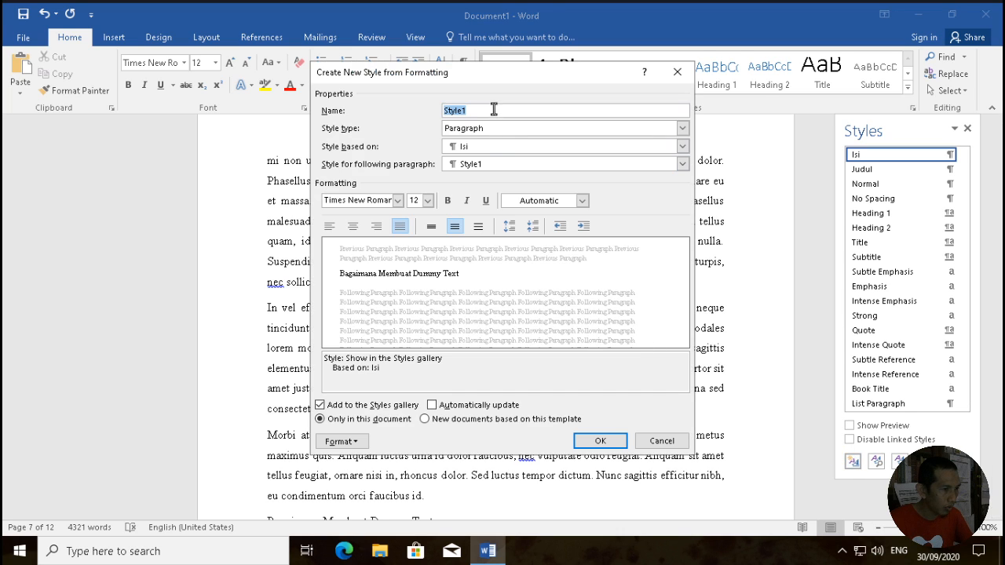
pyautogui.write('Sub')
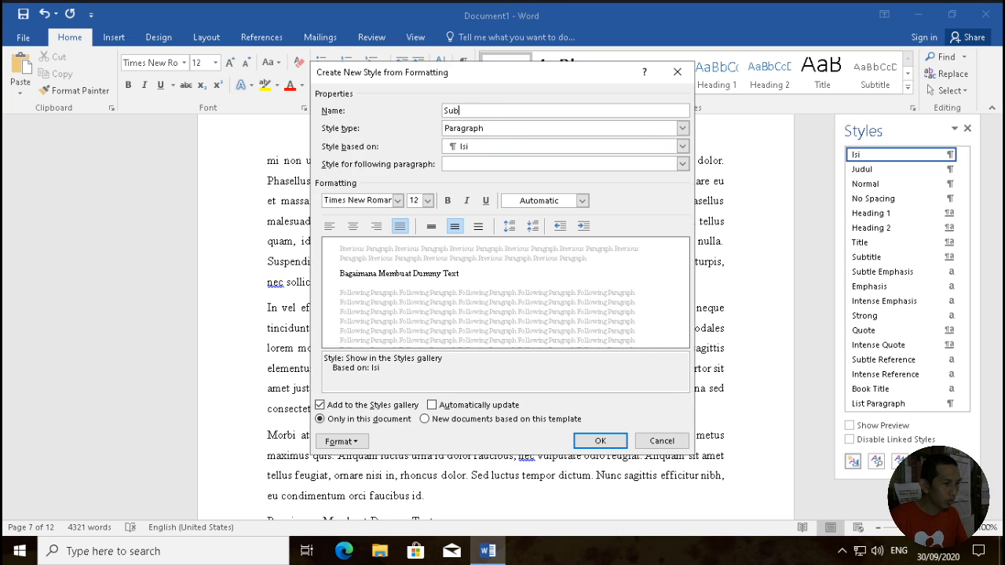
pyautogui.write(' Judul')
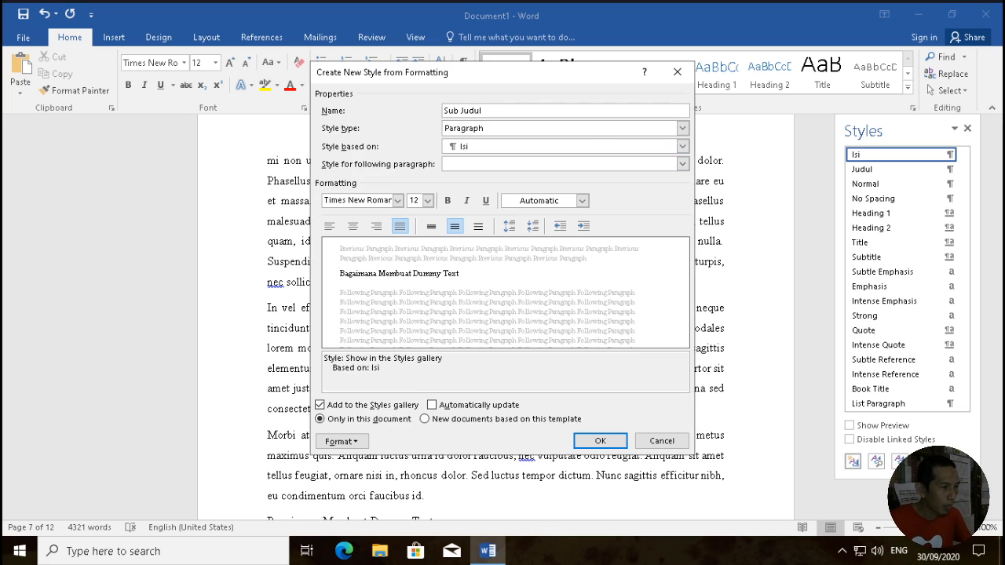
pyautogui.click(463, 147)
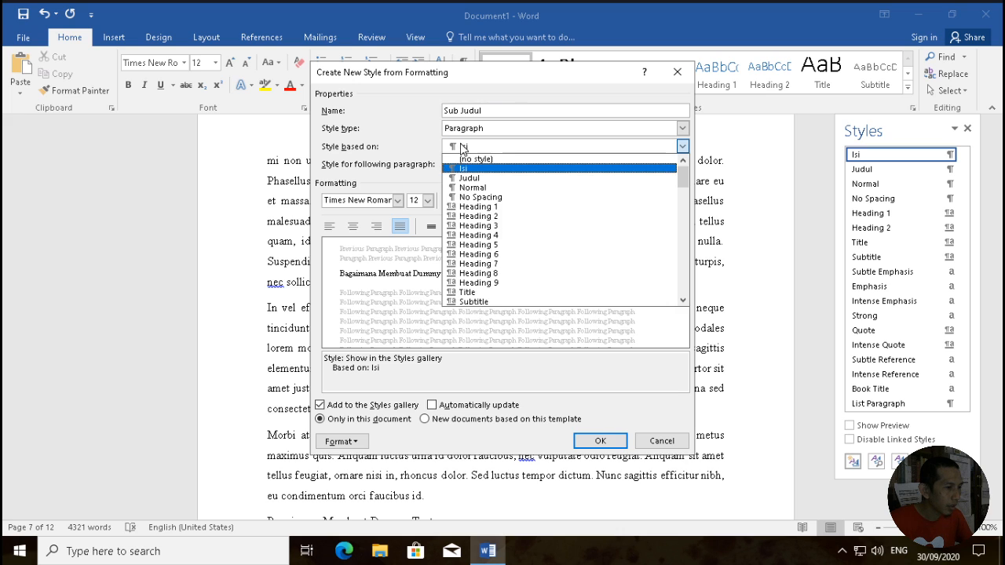
pyautogui.click(474, 188)
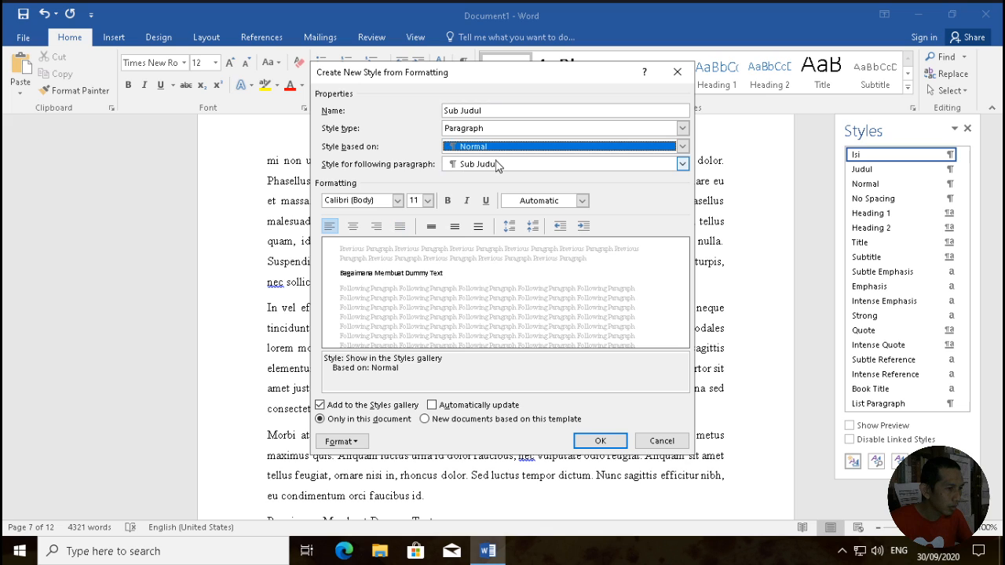
pyautogui.click(497, 165)
pyautogui.click(467, 178)
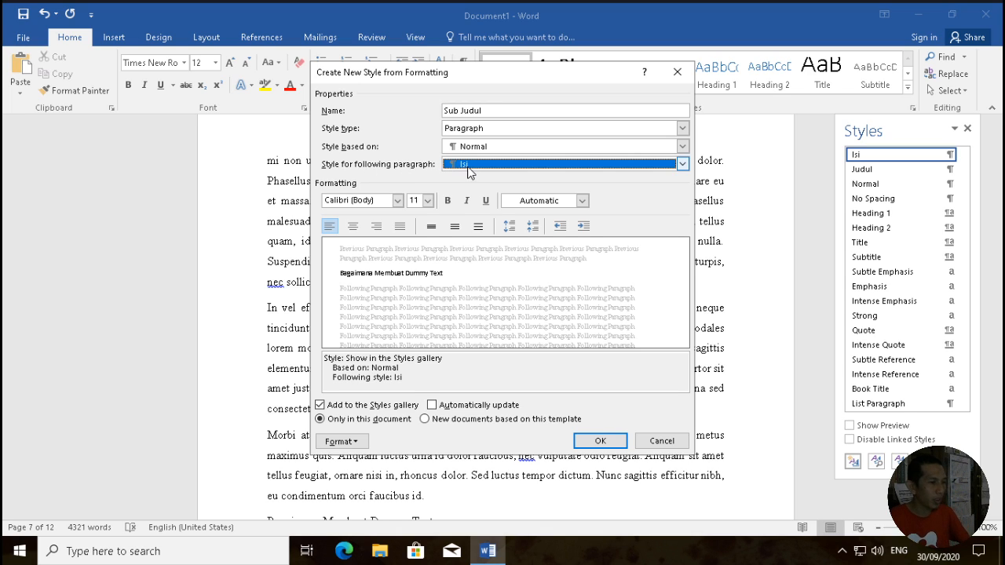
# Step: Set the font of the new "Sub Judul" style to Times New Roman, 12 pt, bold
pyautogui.click(398, 201)
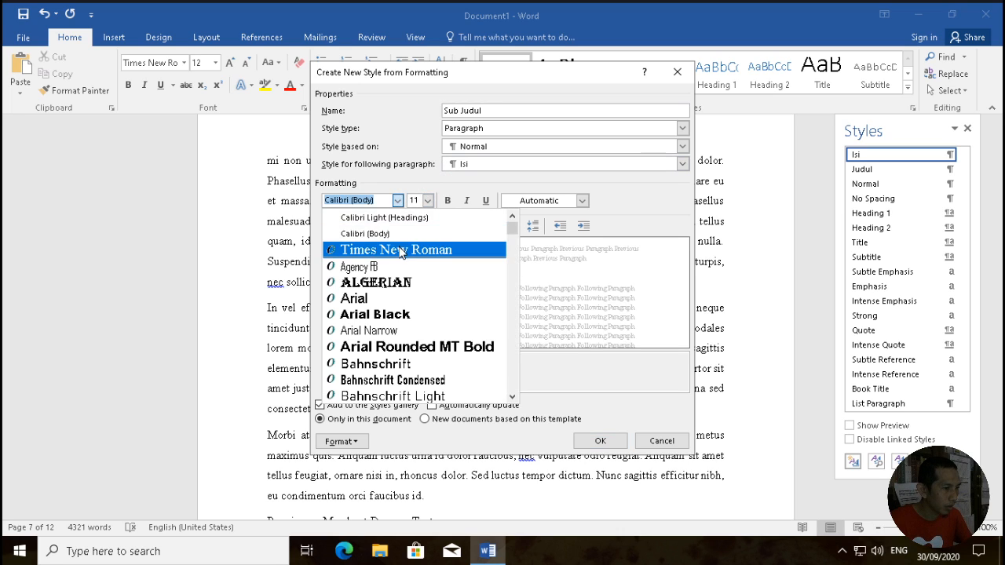
pyautogui.click(399, 249)
pyautogui.click(428, 201)
pyautogui.click(420, 250)
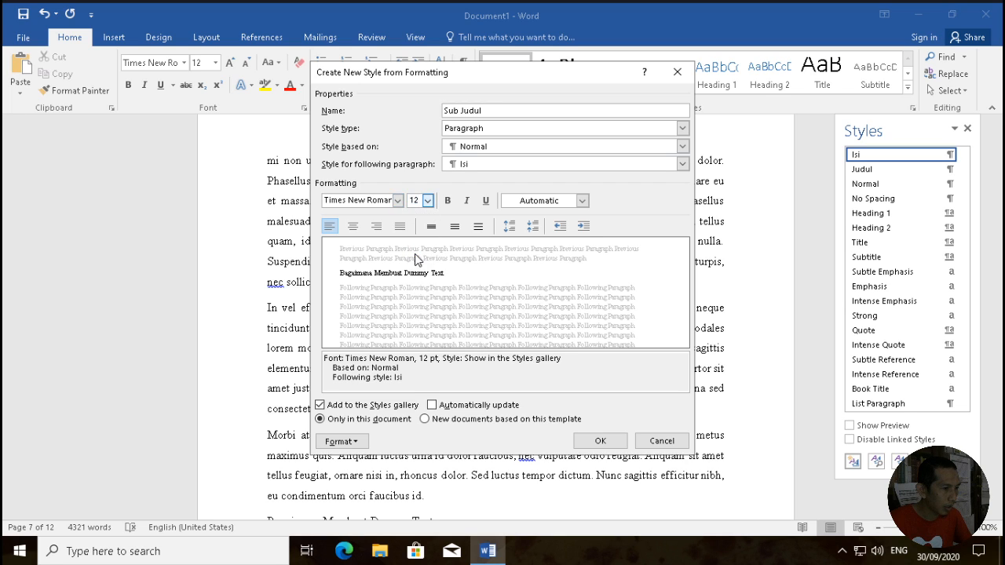
pyautogui.click(449, 201)
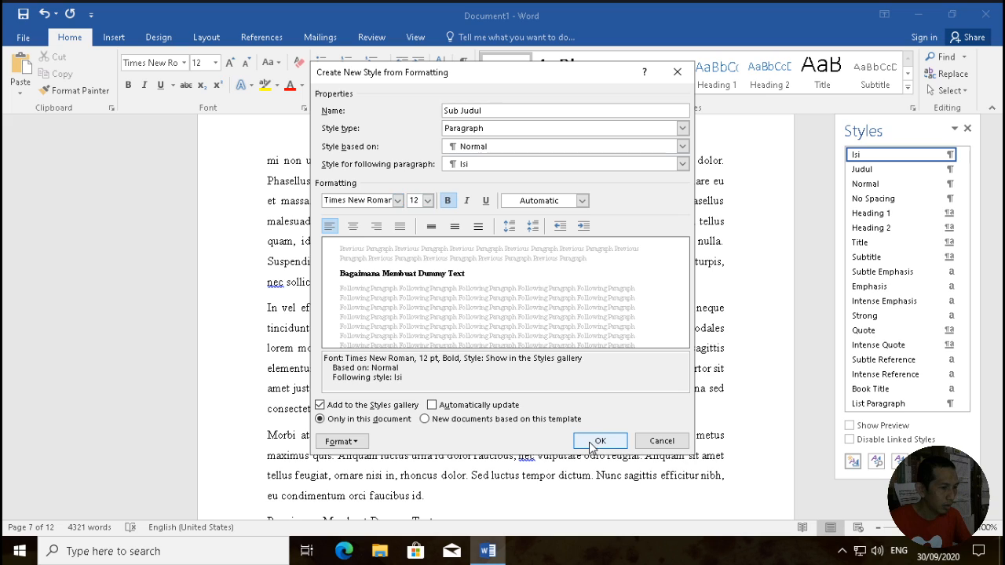
# Step: Give the "Sub Judul" style 1.5 line spacing with 6 pt before and 6 pt after, and finish creating the style
pyautogui.click(344, 442)
pyautogui.click(364, 308)
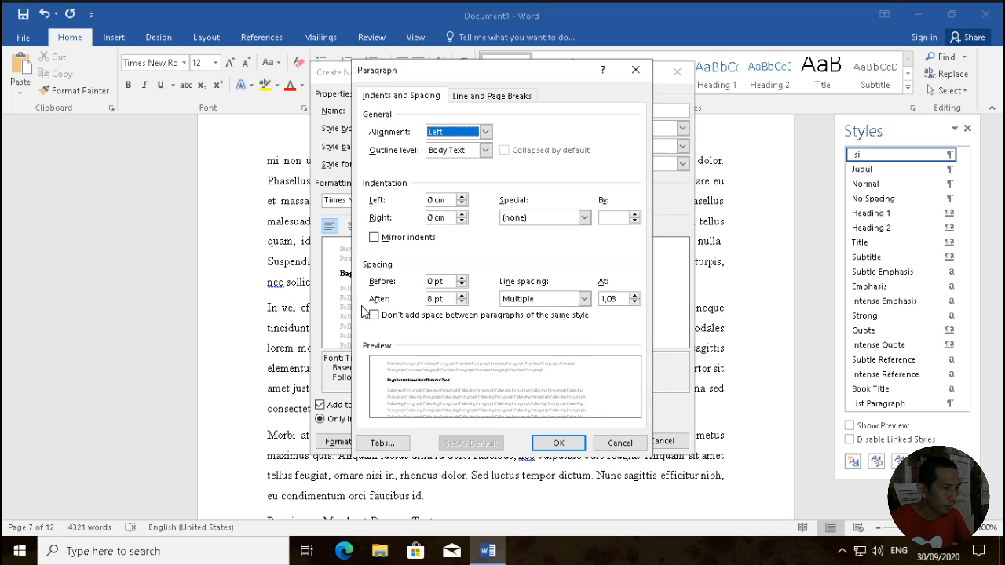
pyautogui.click(544, 300)
pyautogui.click(539, 321)
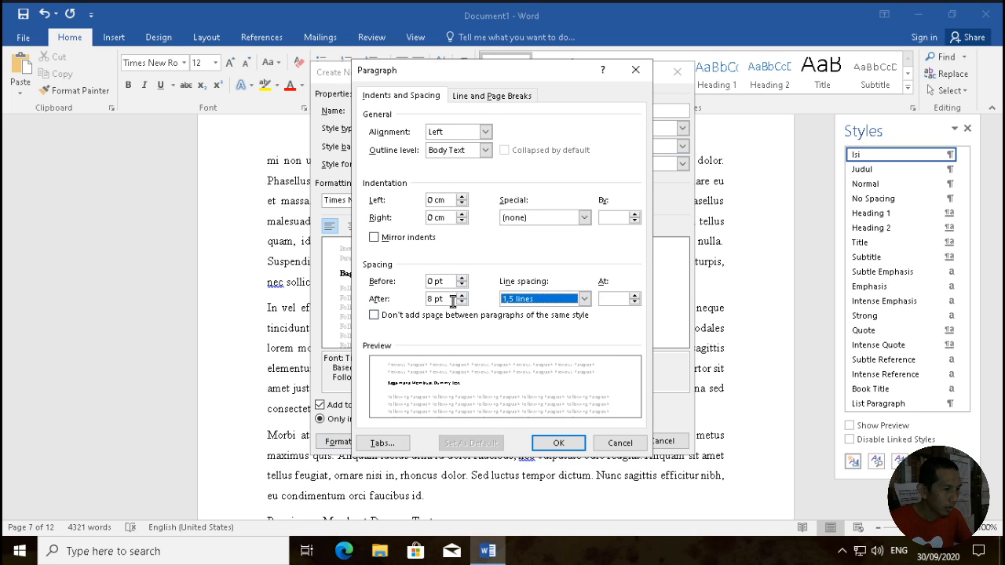
pyautogui.moveTo(452, 300); pyautogui.dragTo(417, 304)
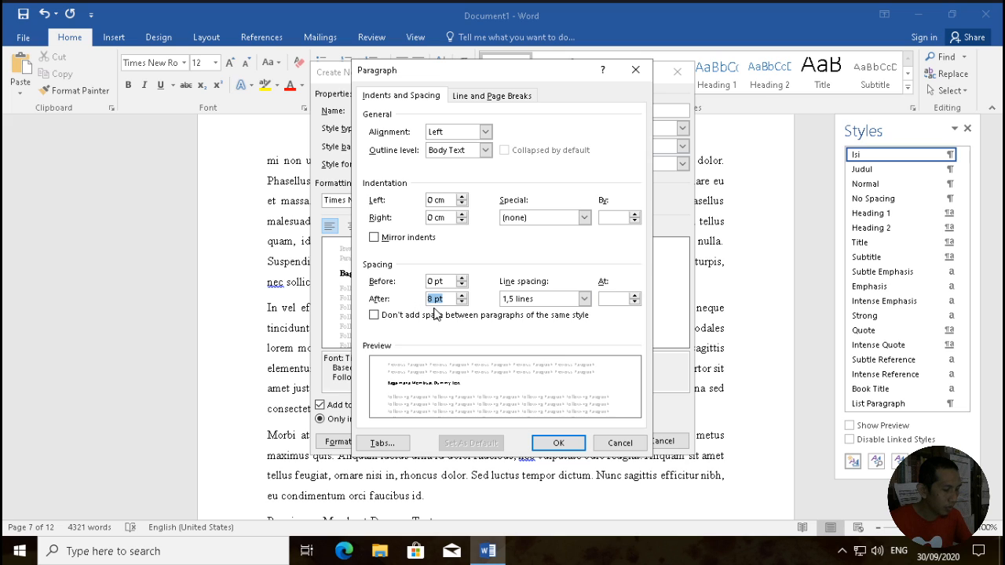
pyautogui.write('6')
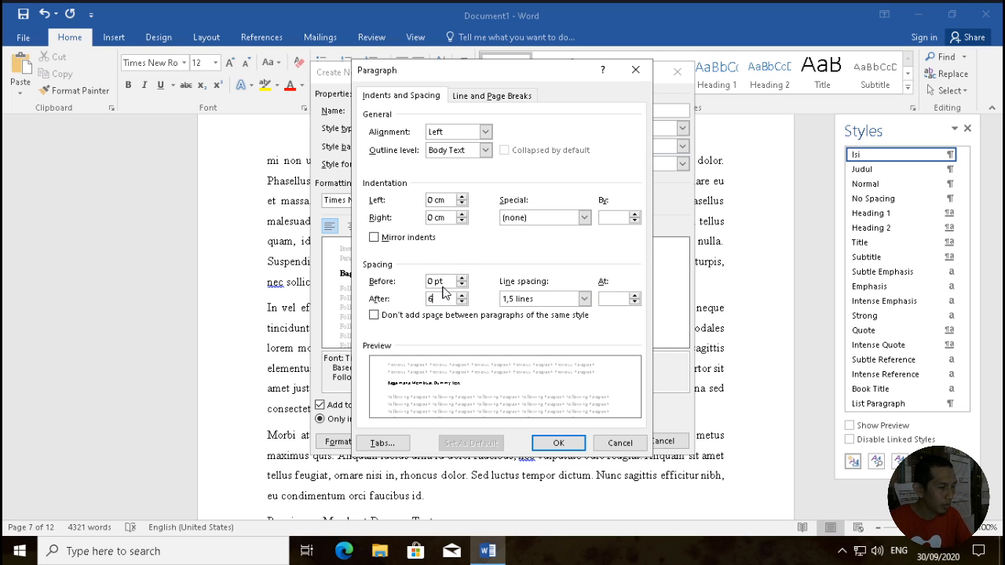
pyautogui.moveTo(444, 285); pyautogui.dragTo(424, 283)
pyautogui.write('6')
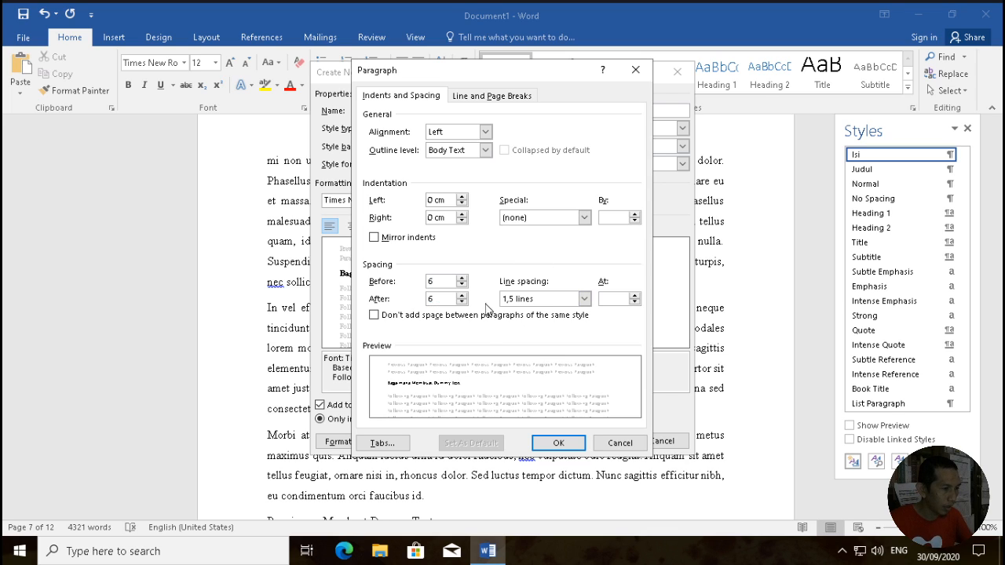
pyautogui.click(560, 444)
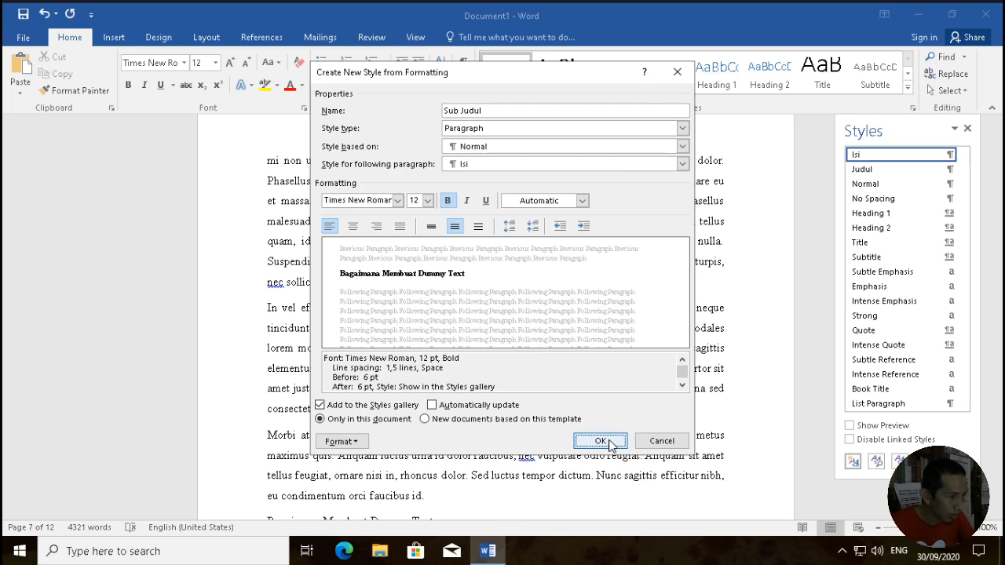
pyautogui.click(600, 442)
# Step: Apply the "Sub Judul" style to the subheading "Pendahuluan" on page 1
pyautogui.scroll(2, 579, 247)
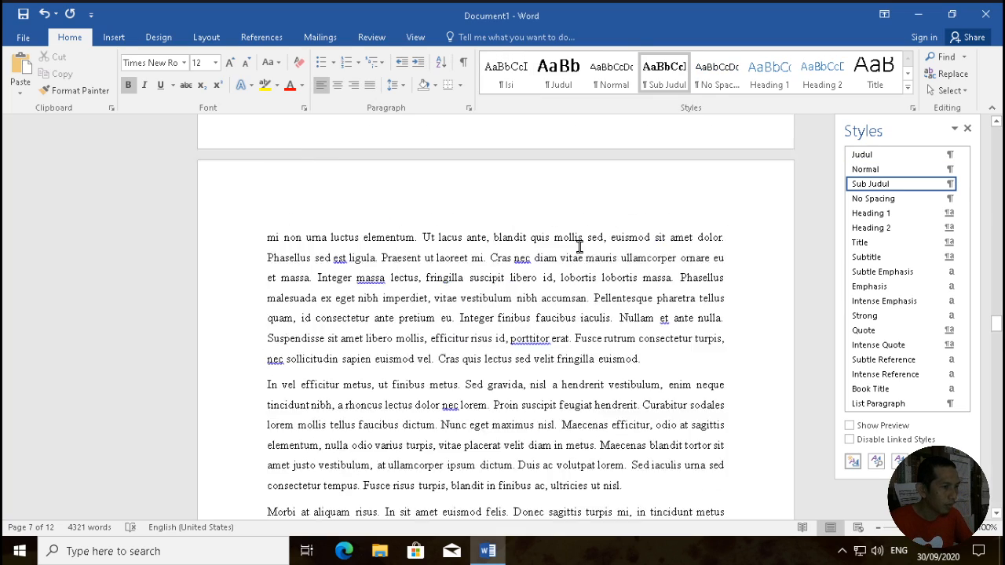
pyautogui.scroll(10, 578, 248)
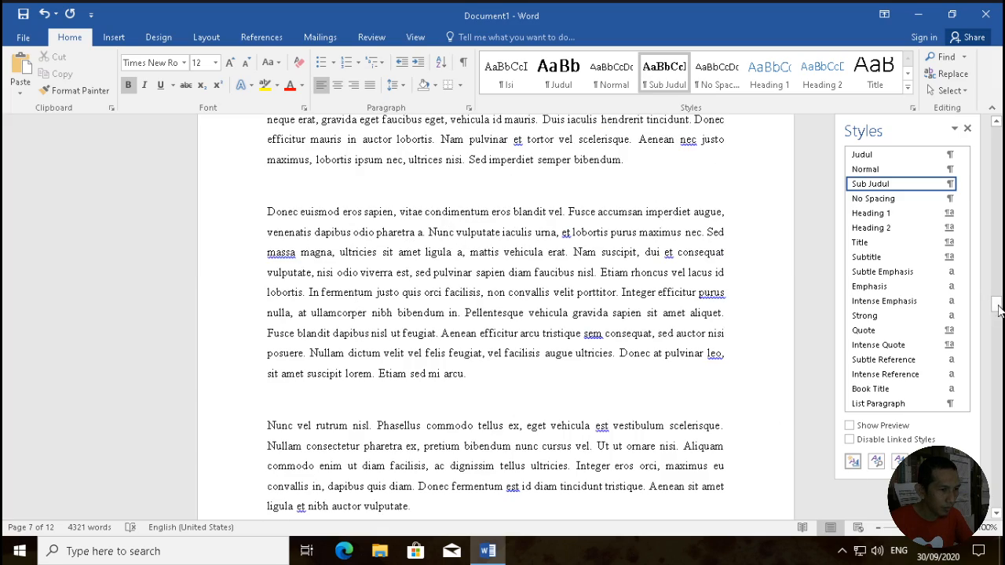
pyautogui.moveTo(999, 305); pyautogui.dragTo(997, 128)
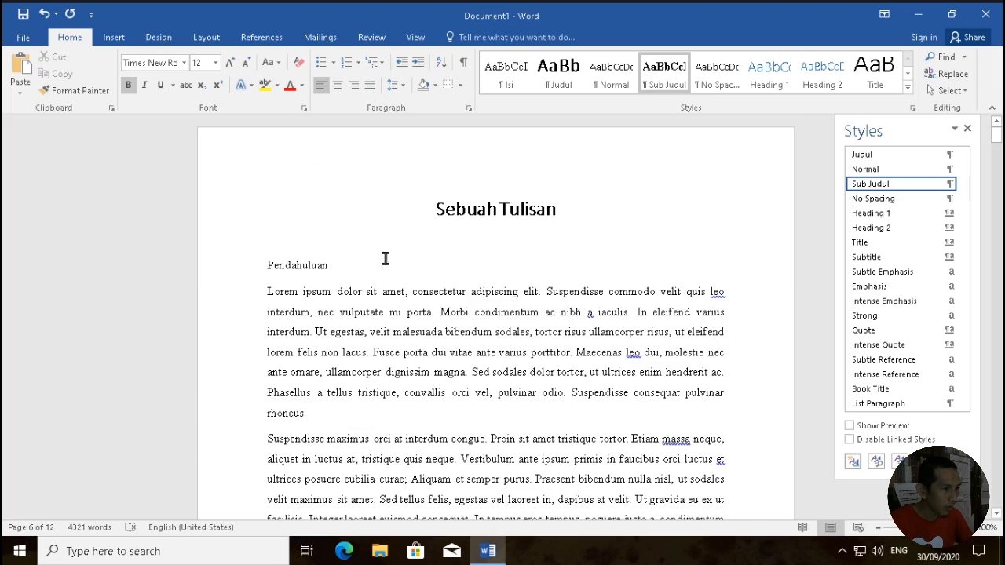
pyautogui.click(299, 265)
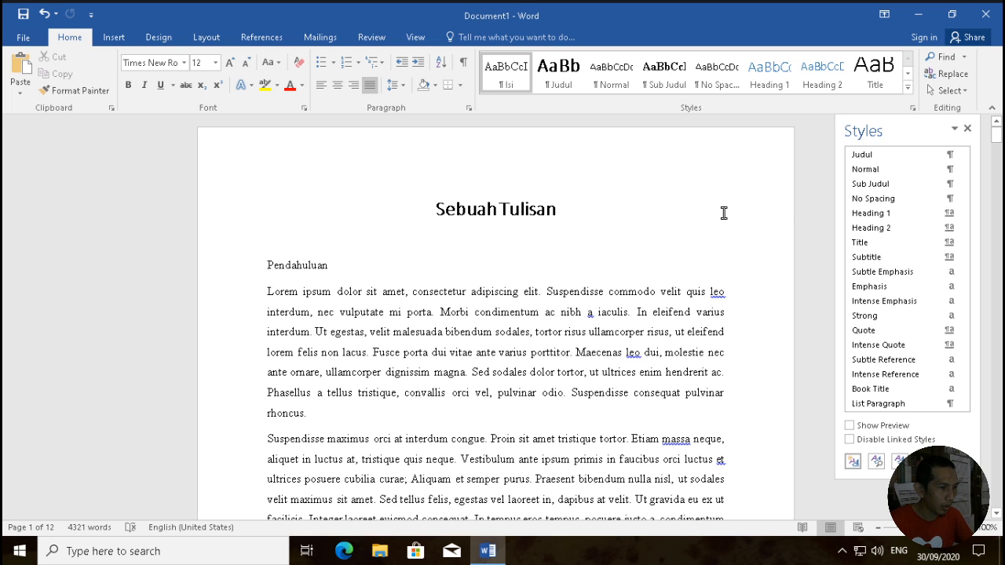
pyautogui.click(858, 185)
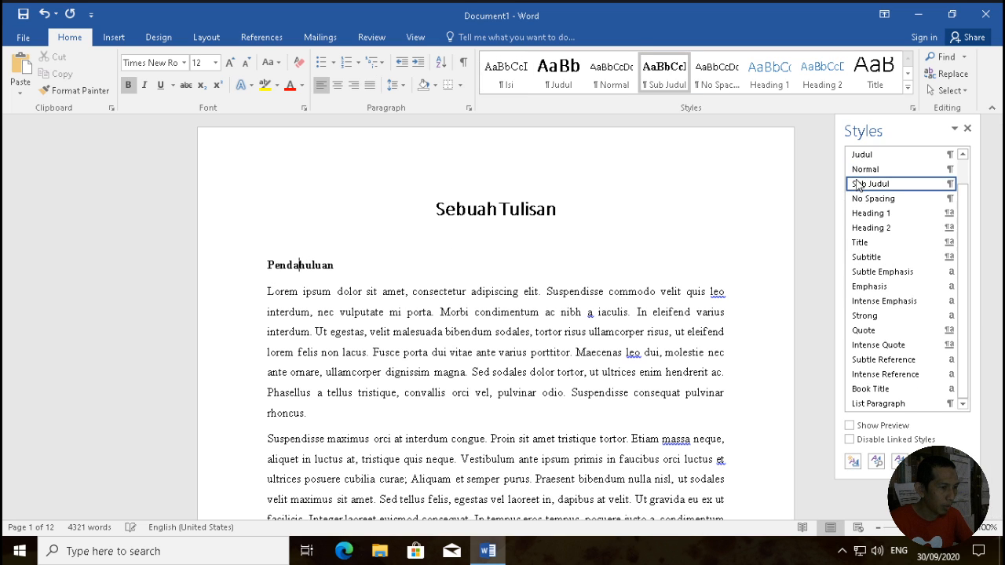
# Step: Apply the "Sub Judul" style to the subheading "Latar Belakang Masalah" on page 2
pyautogui.scroll(-6, 475, 312)
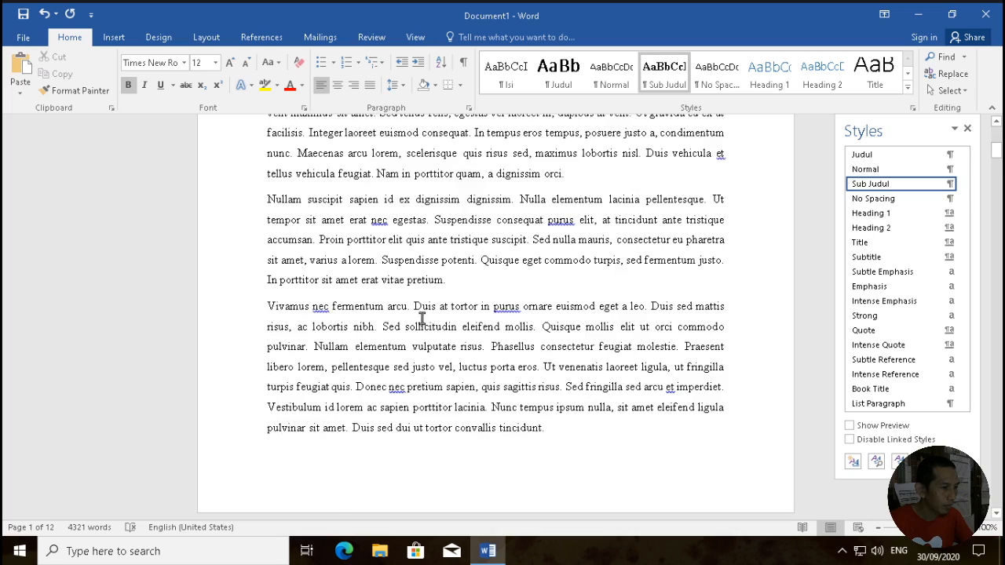
pyautogui.scroll(-6, 416, 317)
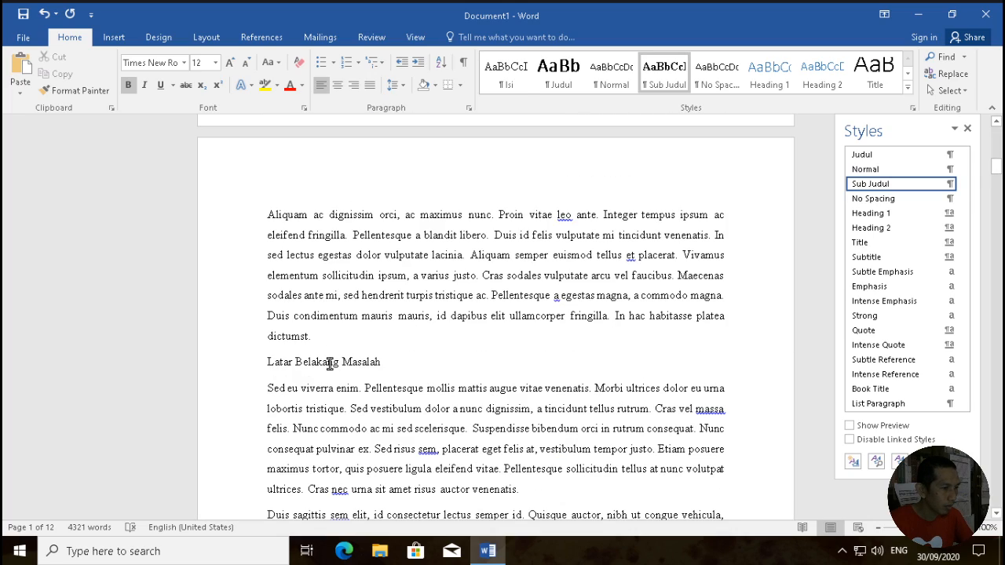
pyautogui.click(330, 363)
pyautogui.click(864, 184)
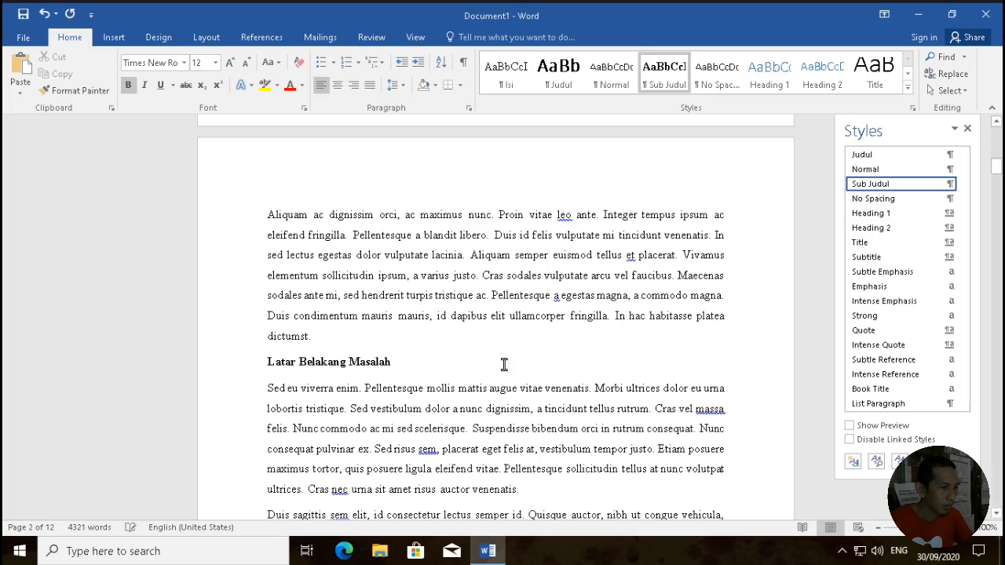
# Step: Apply the "Sub Judul" style to the subheading "Sejarah Lorem Ipsum" on page 3
pyautogui.scroll(-15, 504, 364)
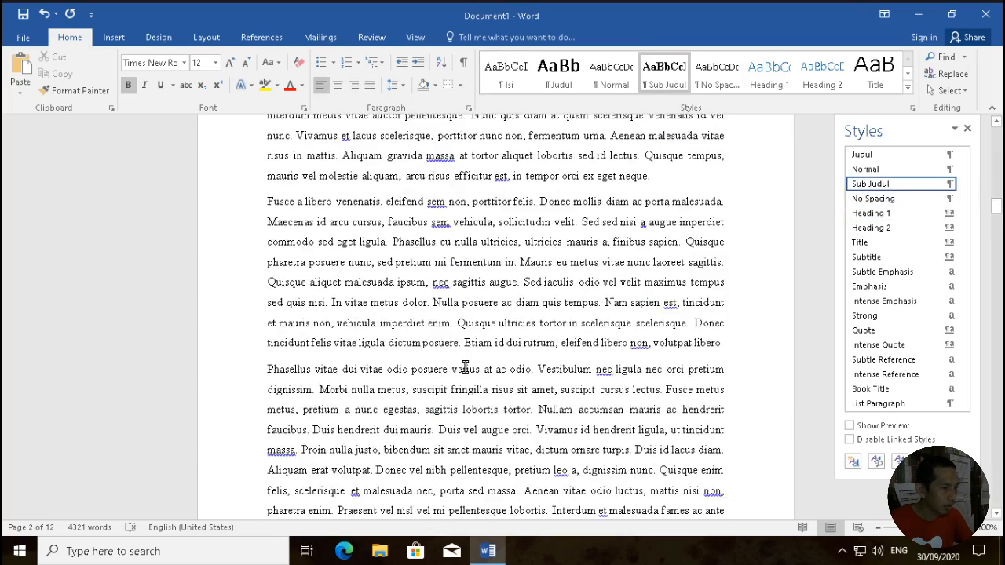
pyautogui.scroll(-6, 465, 367)
pyautogui.click(355, 279)
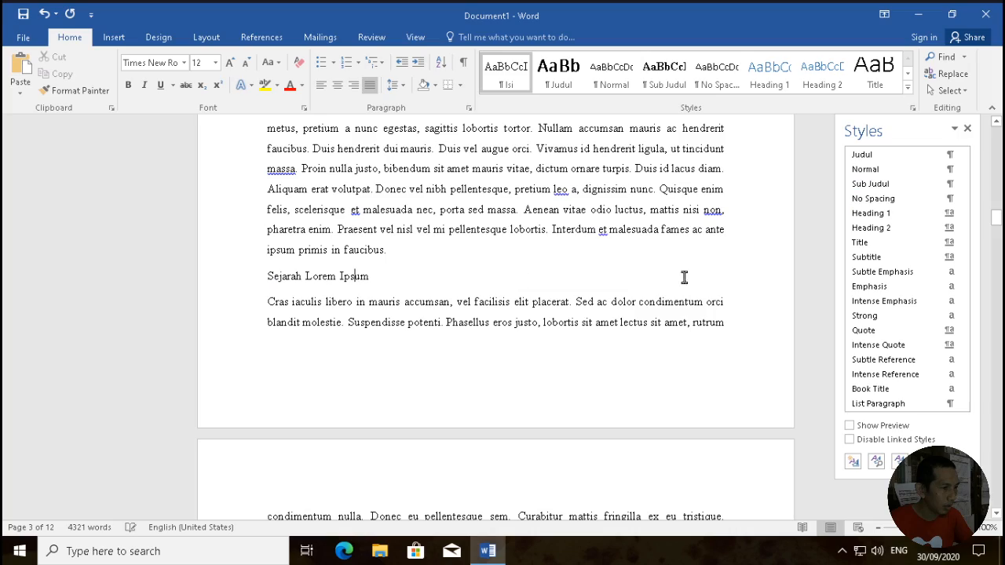
pyautogui.click(872, 184)
# Step: Apply the "Sub Judul" style to the subheading "Penggunaan Lorem Ipsum" on page 5
pyautogui.scroll(-15, 489, 348)
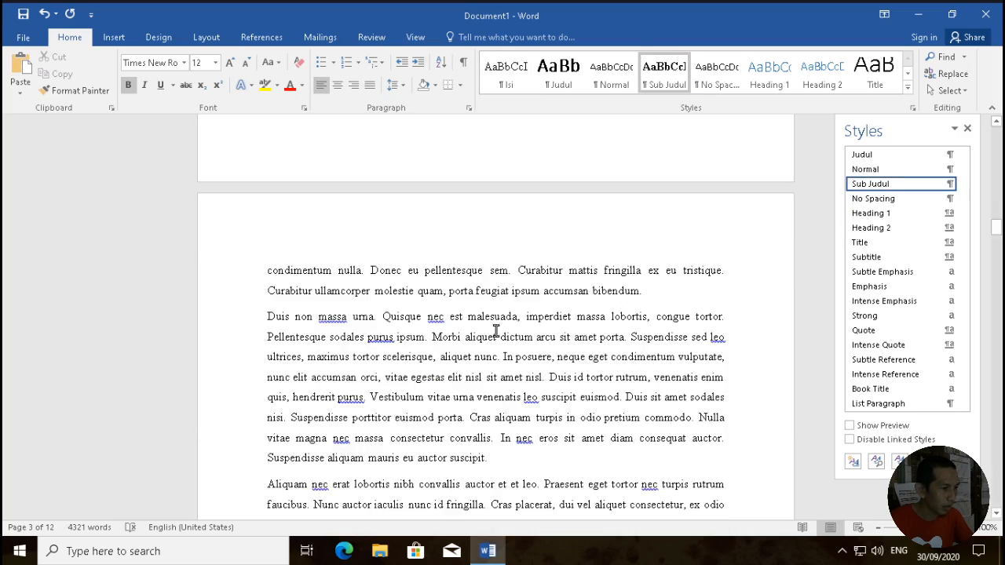
pyautogui.scroll(-8, 444, 356)
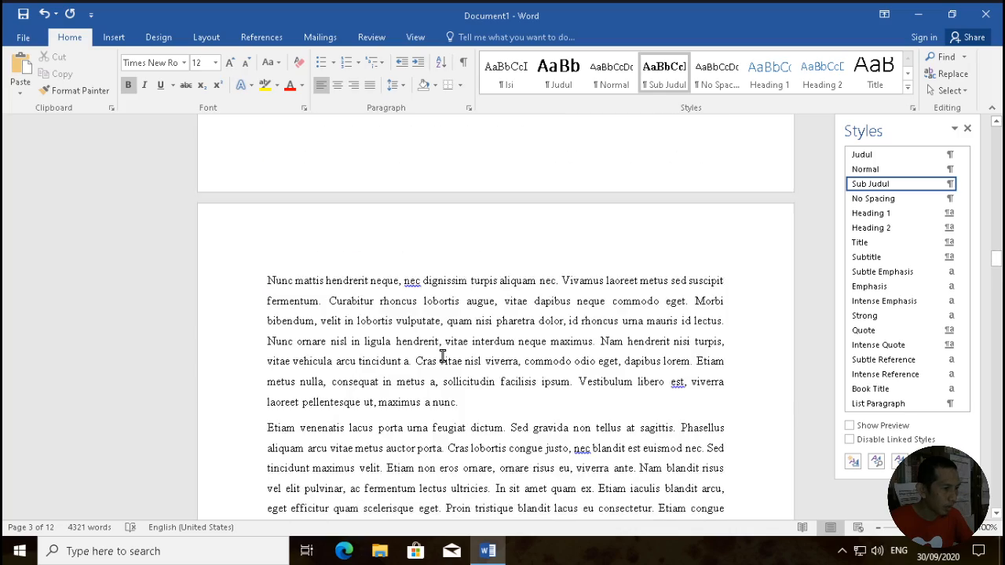
pyautogui.scroll(-3, 409, 306)
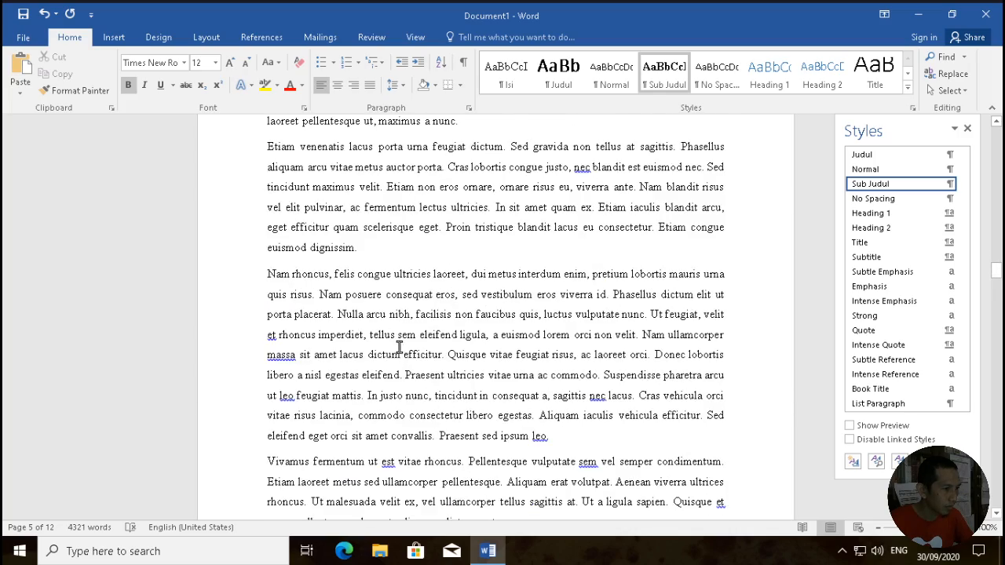
pyautogui.scroll(-9, 400, 348)
pyautogui.click(374, 246)
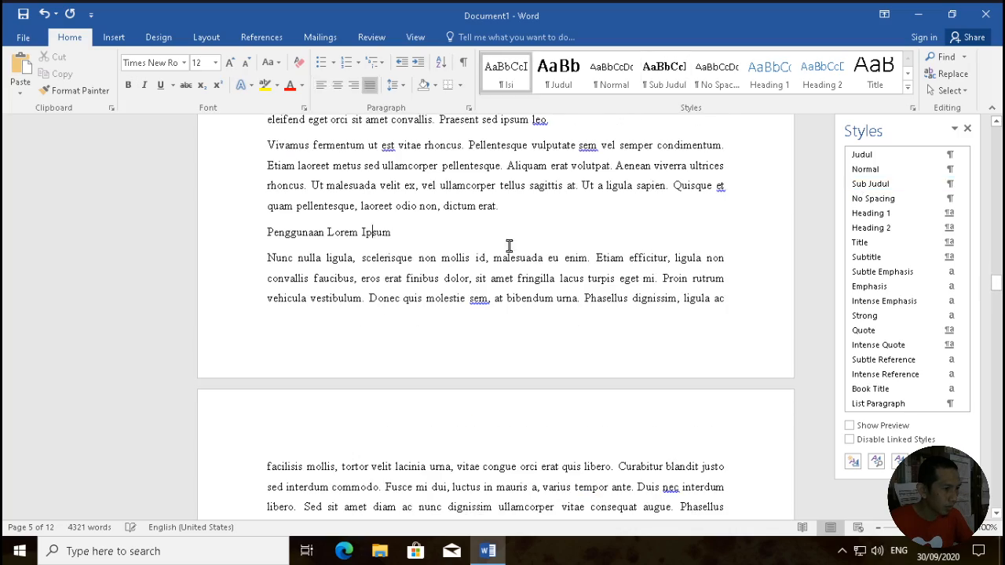
pyautogui.click(881, 184)
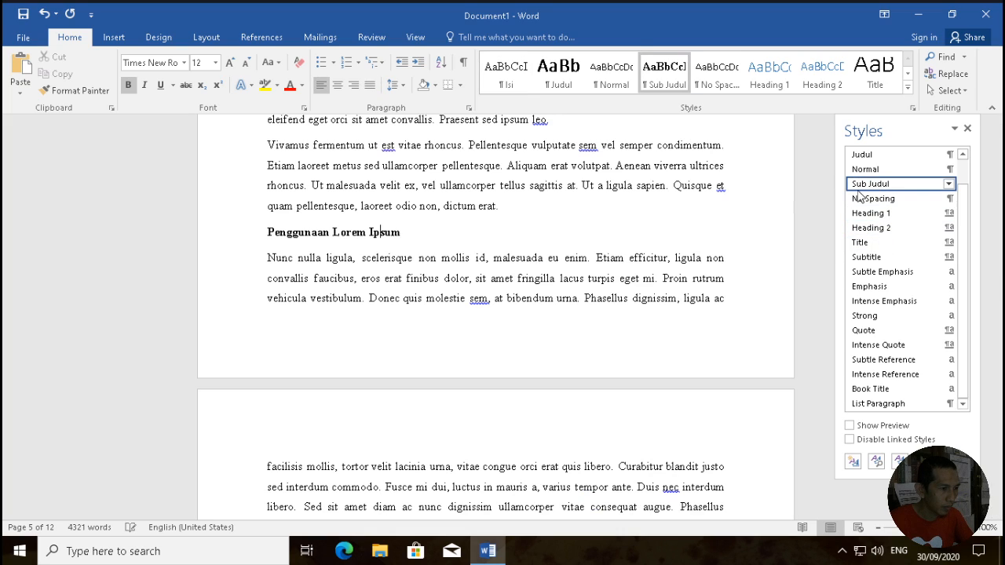
# Step: Check the pages after "Penggunaan Lorem Ipsum" for subheadings still lacking the "Sub Judul" style, and return to the document's title
pyautogui.scroll(-7, 439, 301)
pyautogui.scroll(-20, 440, 302)
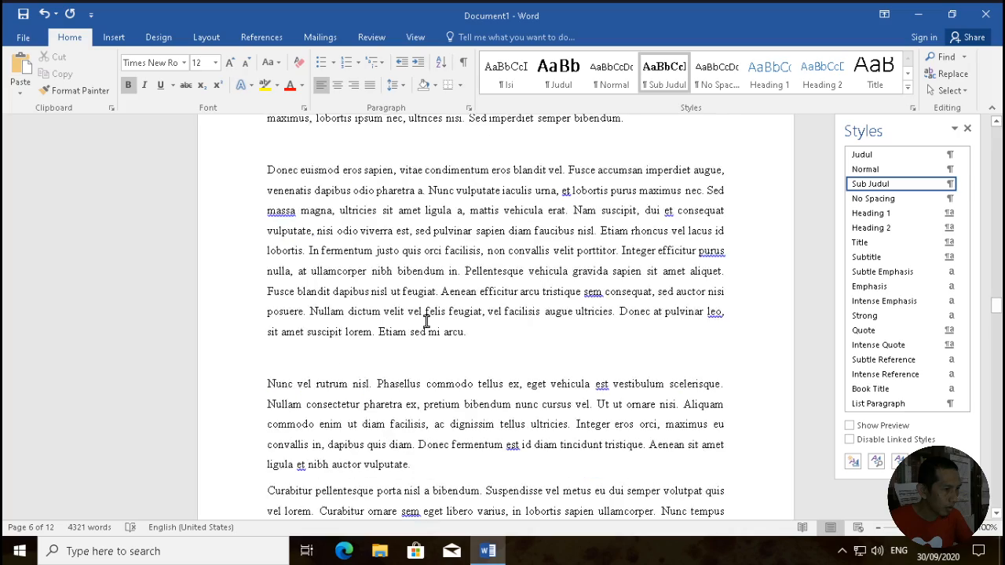
pyautogui.scroll(-11, 425, 324)
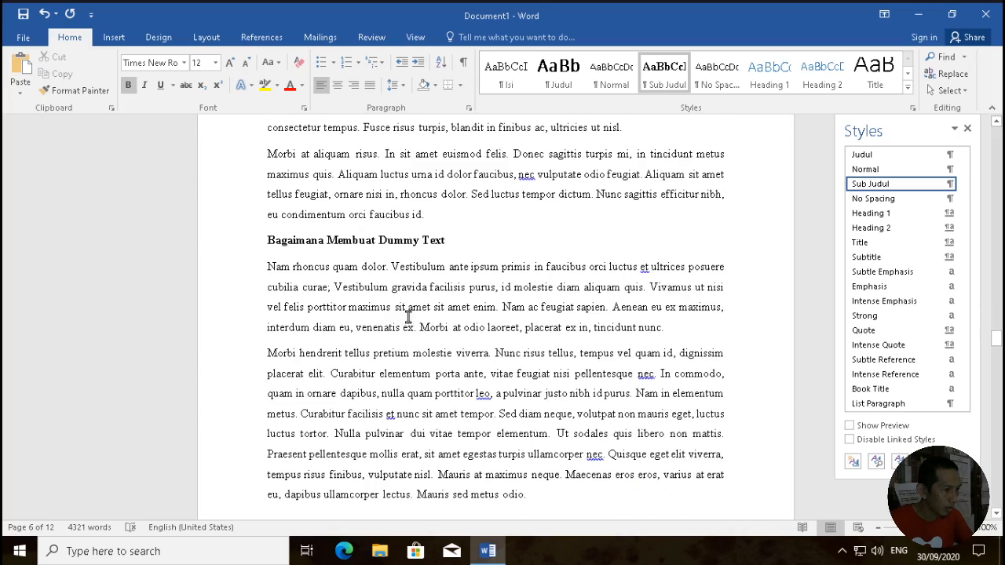
pyautogui.scroll(-20, 443, 310)
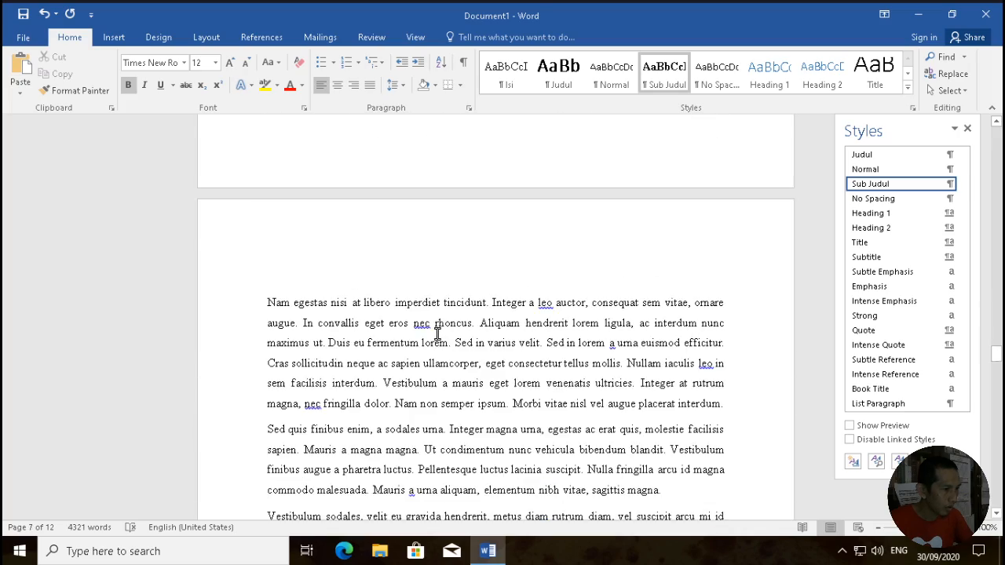
pyautogui.scroll(-18, 439, 338)
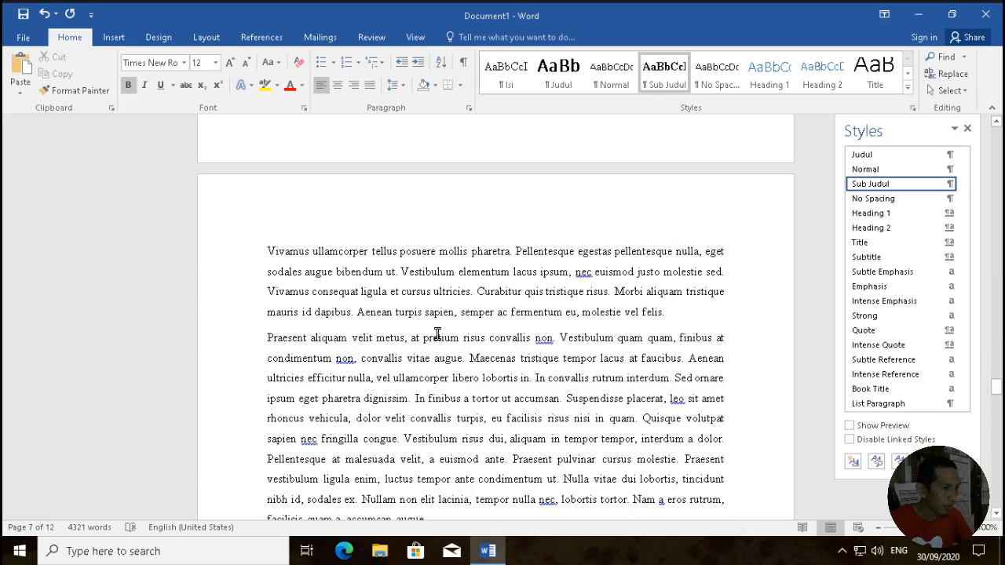
pyautogui.scroll(-4, 459, 358)
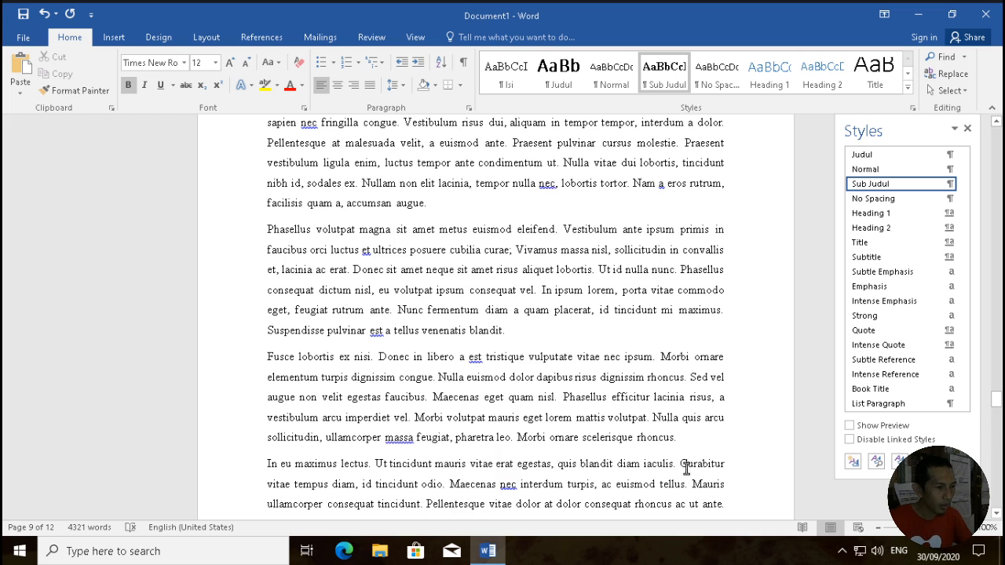
pyautogui.scroll(-5, 687, 464)
pyautogui.click(799, 372)
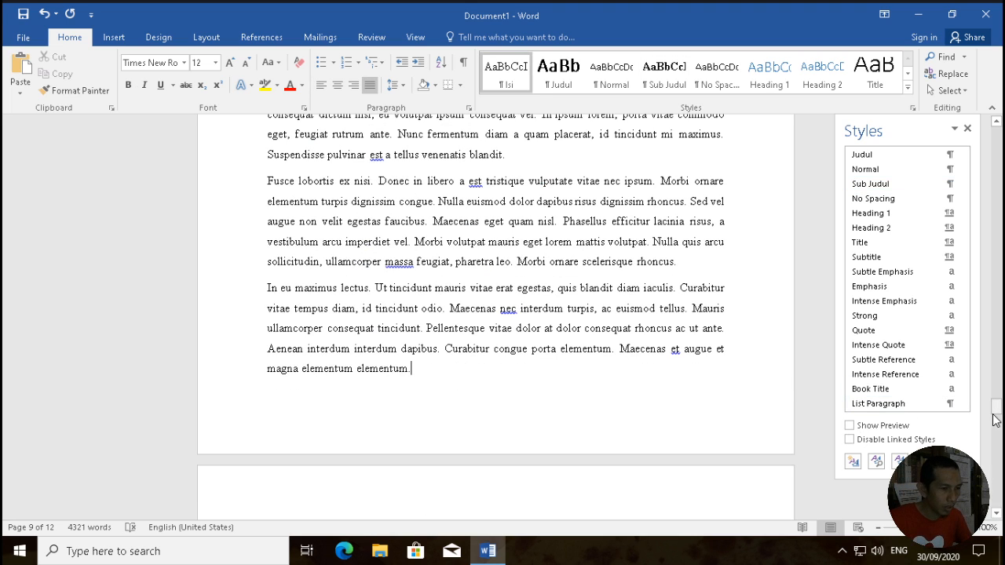
pyautogui.moveTo(996, 414); pyautogui.dragTo(999, 266)
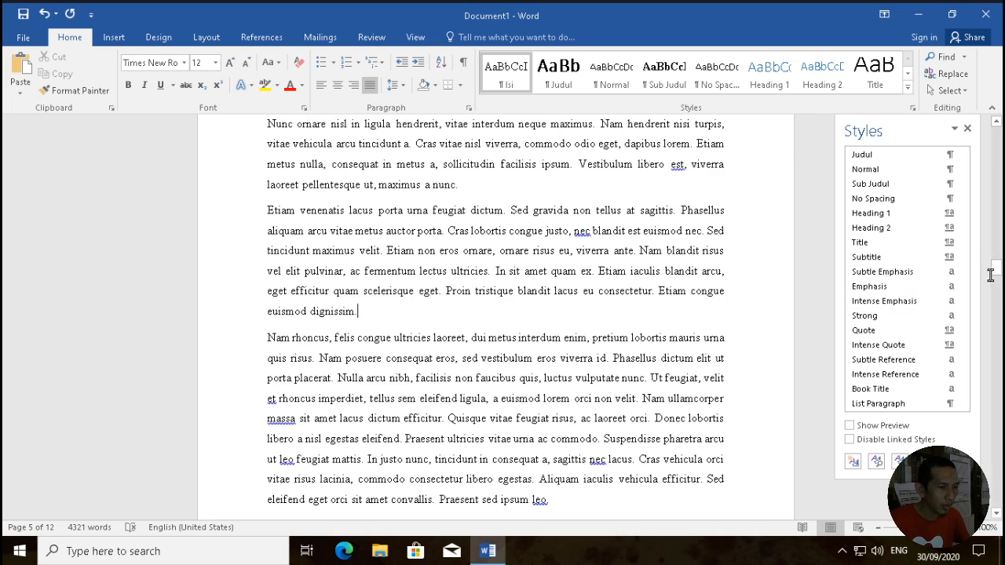
pyautogui.moveTo(998, 273); pyautogui.dragTo(996, 146)
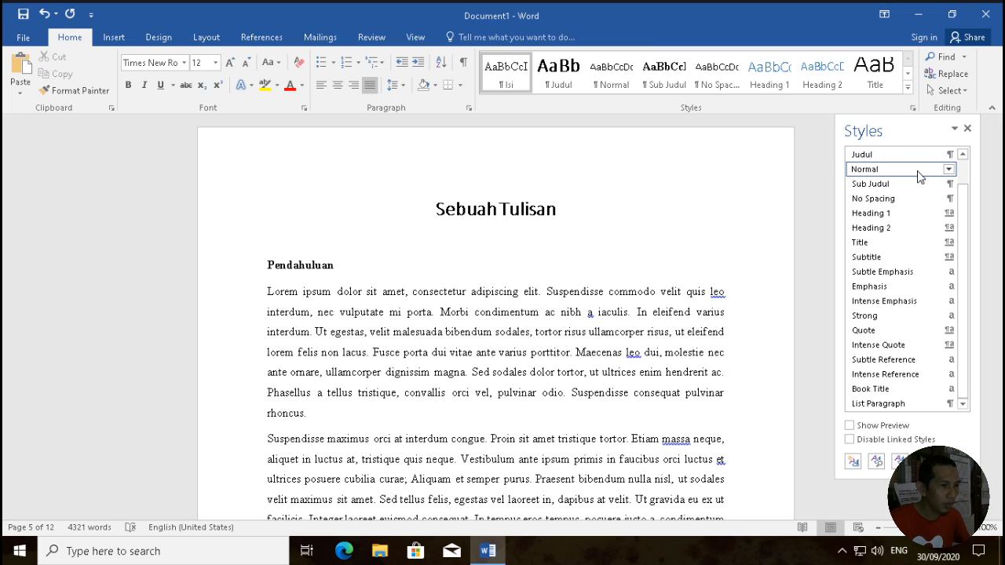
# Step: Modify the "Judul" style to use the Times New Roman font
pyautogui.rightClick(878, 156)
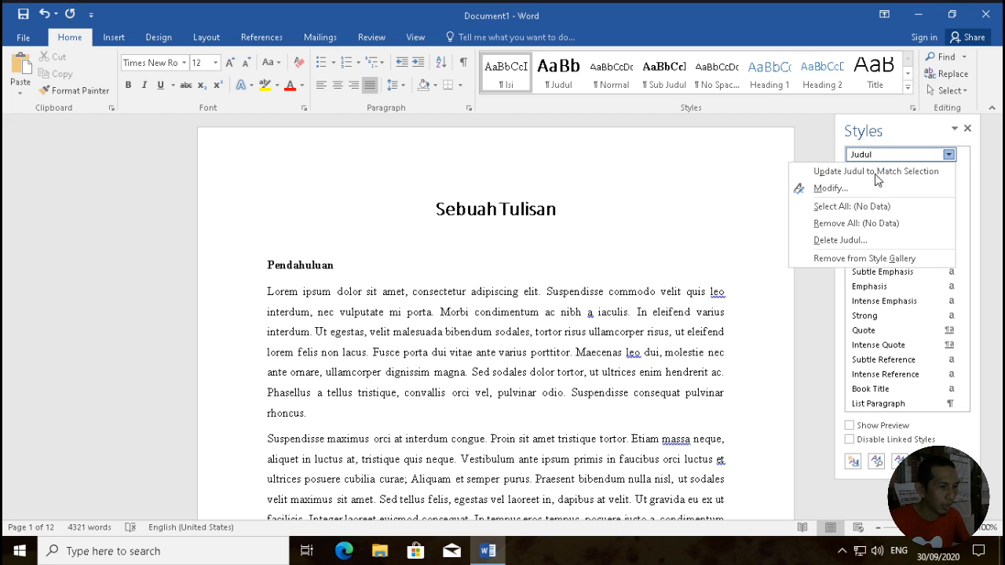
pyautogui.click(824, 189)
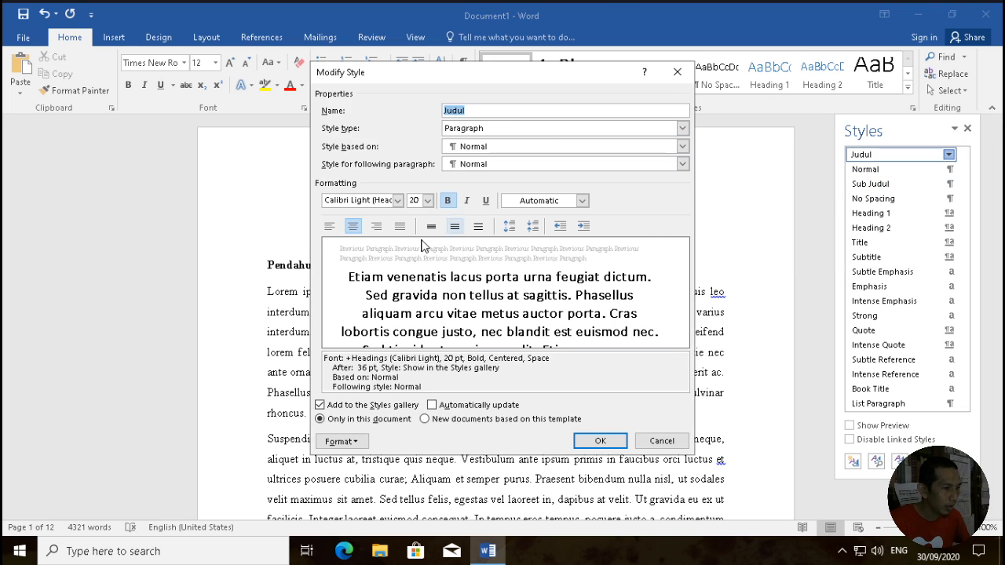
pyautogui.click(398, 200)
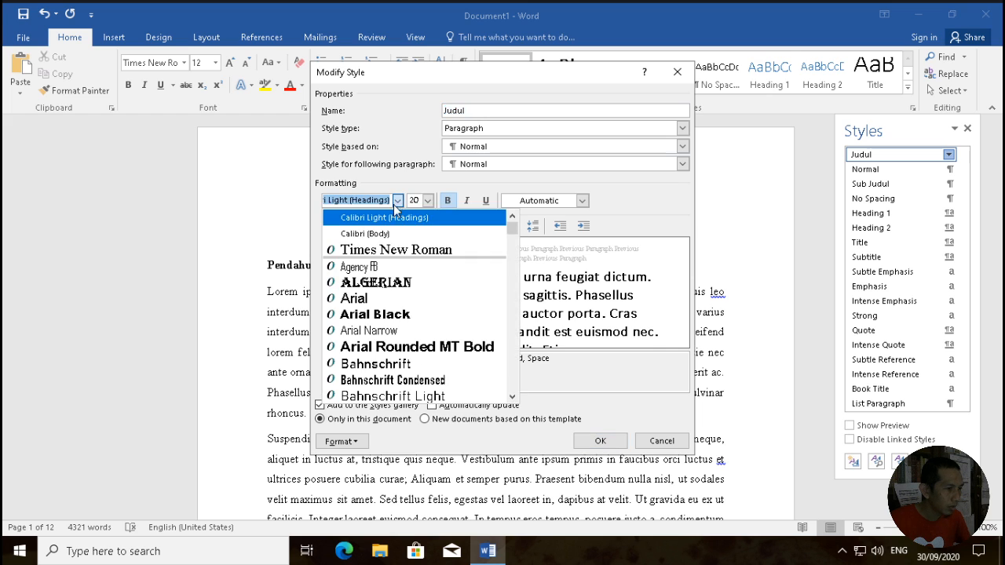
pyautogui.click(397, 249)
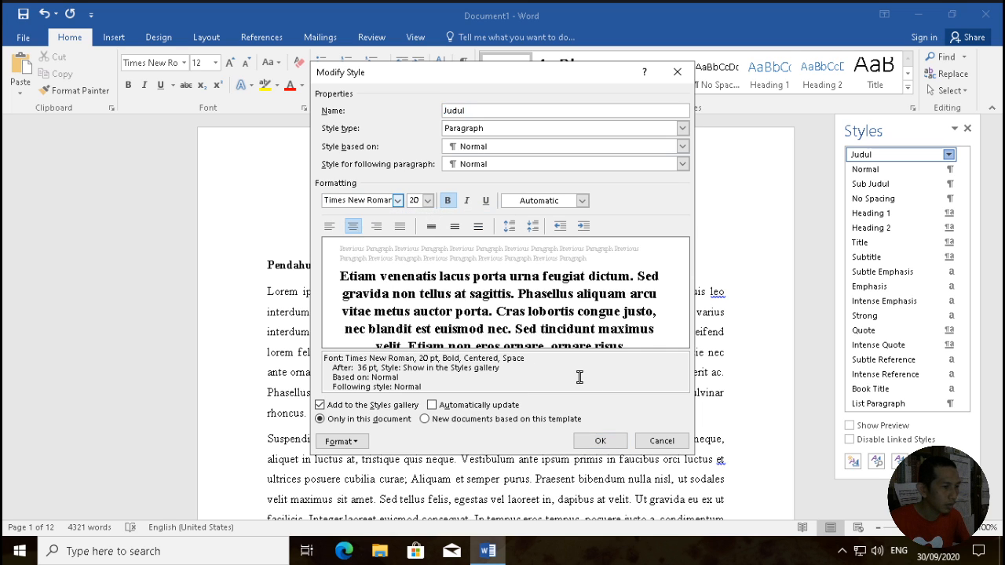
pyautogui.click(600, 440)
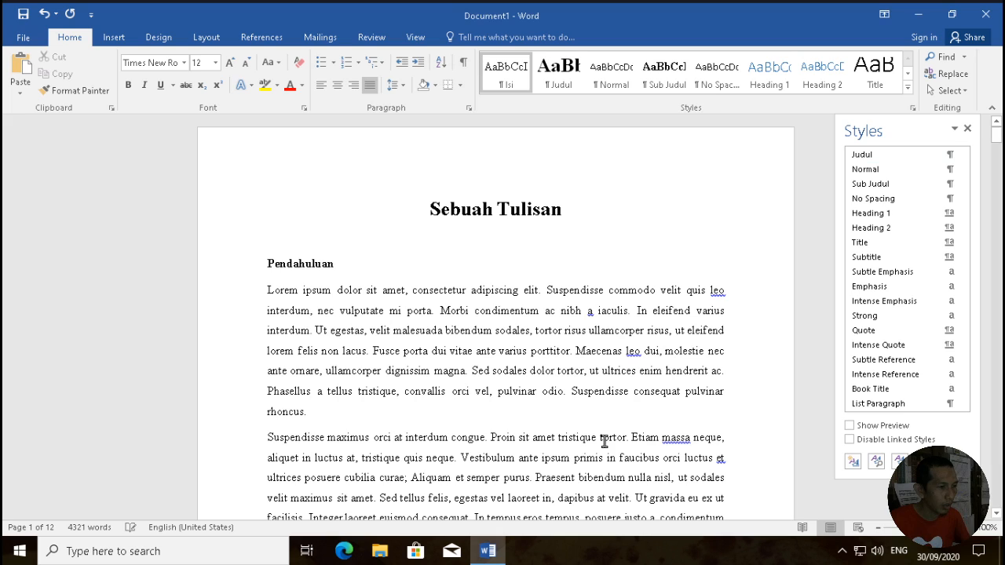
# Step: Modify the "Sub Judul" style by removing bold and setting its font size to 13
pyautogui.rightClick(895, 184)
pyautogui.click(844, 217)
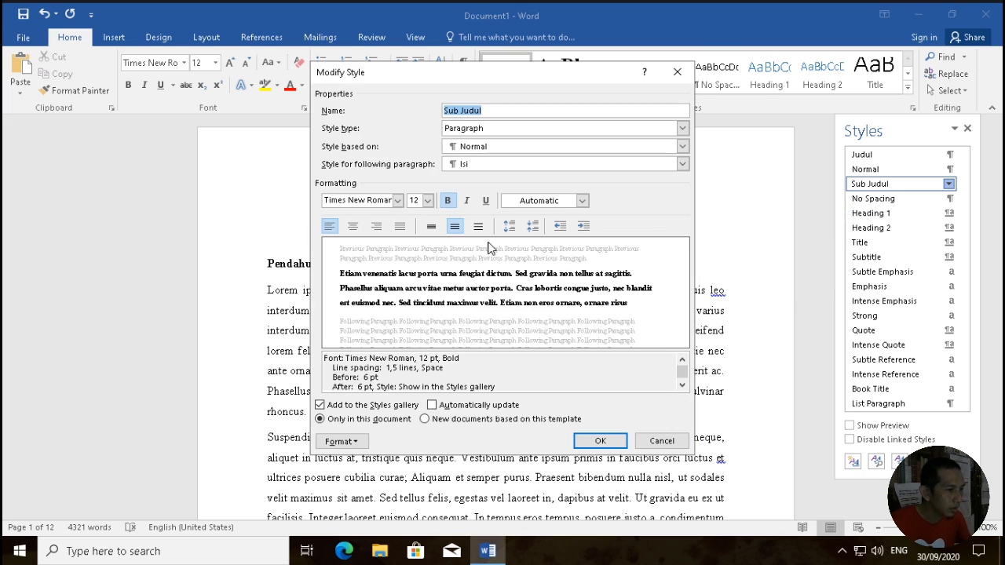
pyautogui.click(448, 201)
pyautogui.click(429, 200)
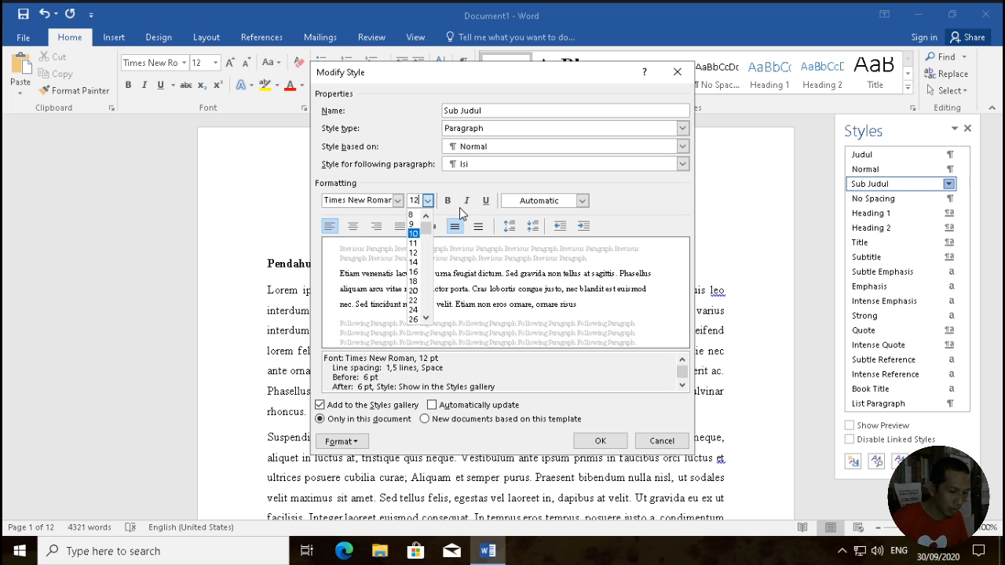
pyautogui.press('BackSpace')
pyautogui.write('3')
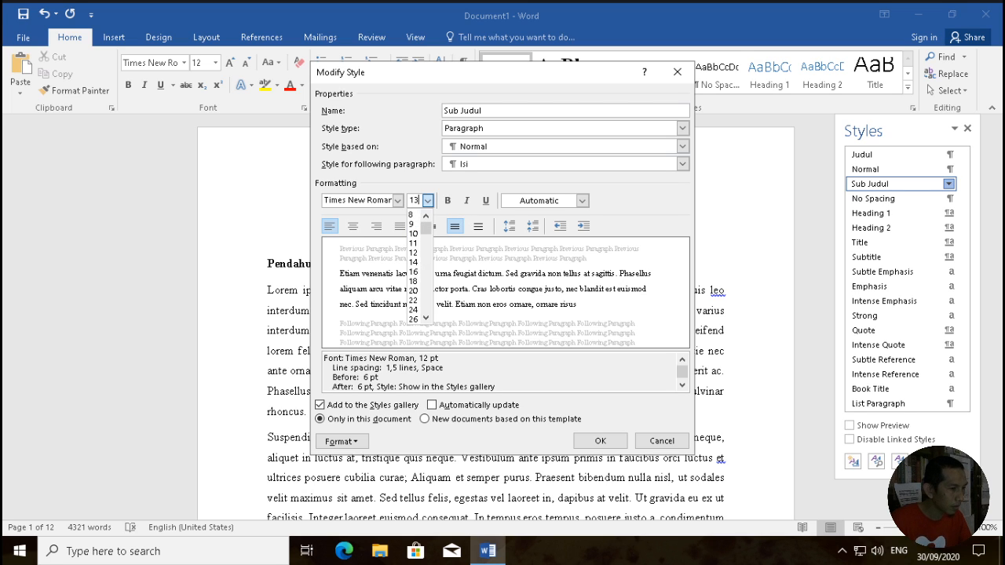
pyautogui.click(620, 208)
pyautogui.click(598, 439)
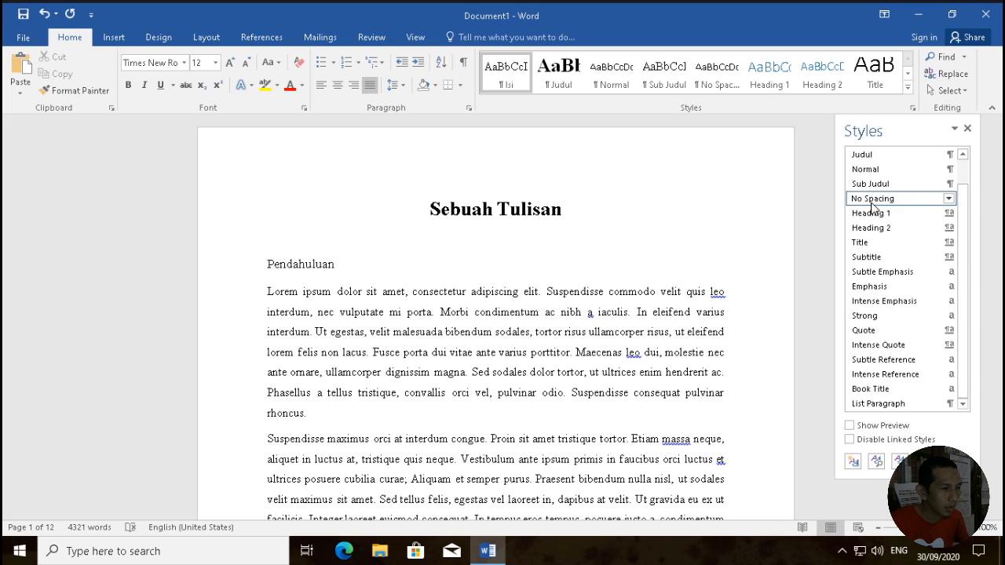
# Step: Set the font size of the "Isi" style to 11 and check the body text on the first pages
pyautogui.scroll(1, 874, 206)
pyautogui.rightClick(872, 173)
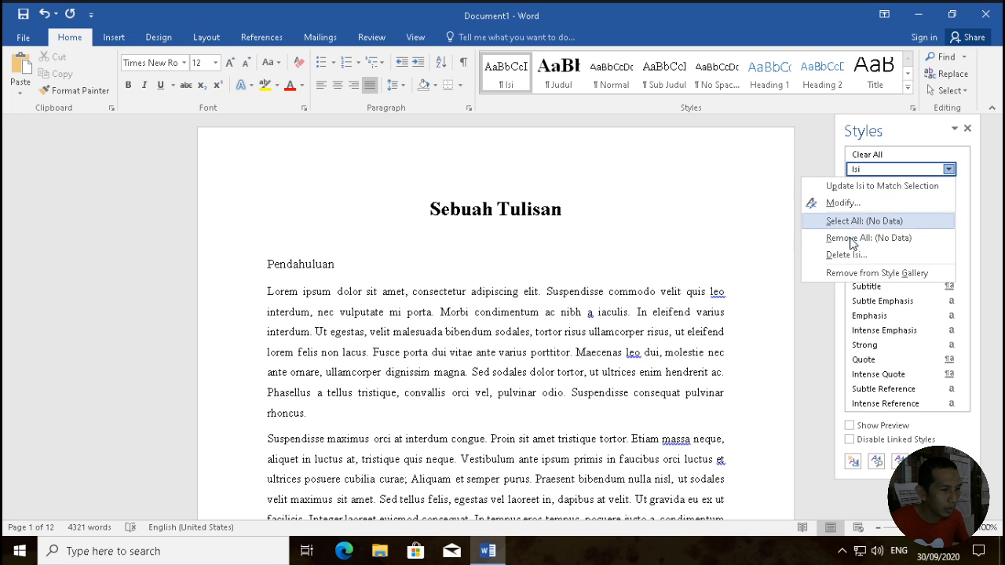
pyautogui.click(853, 206)
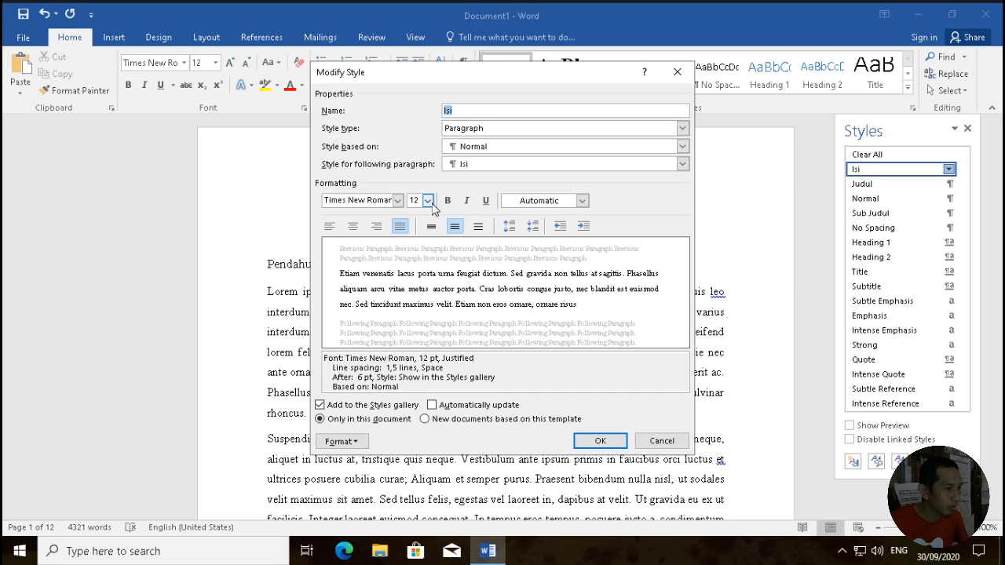
pyautogui.click(427, 201)
pyautogui.click(413, 243)
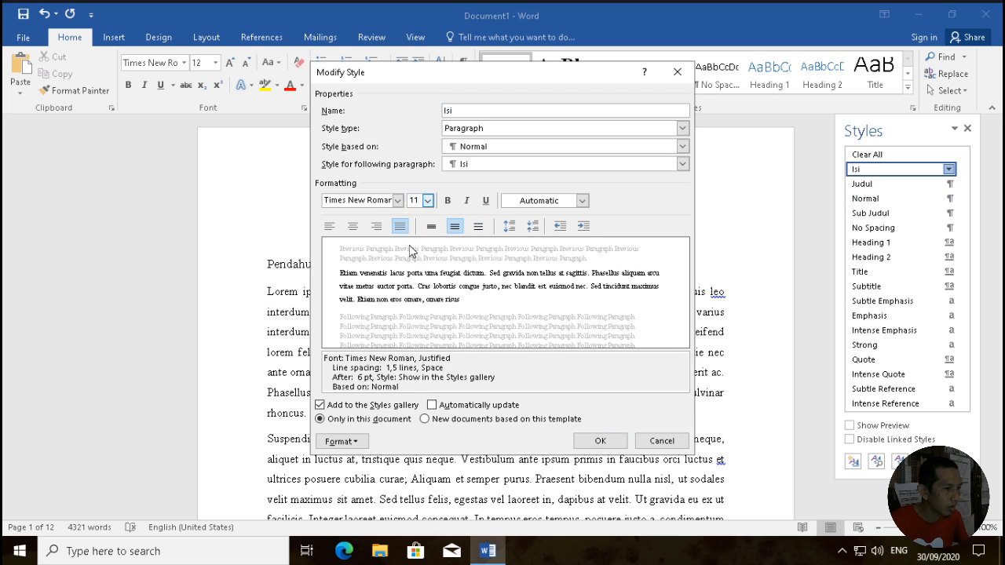
pyautogui.click(599, 442)
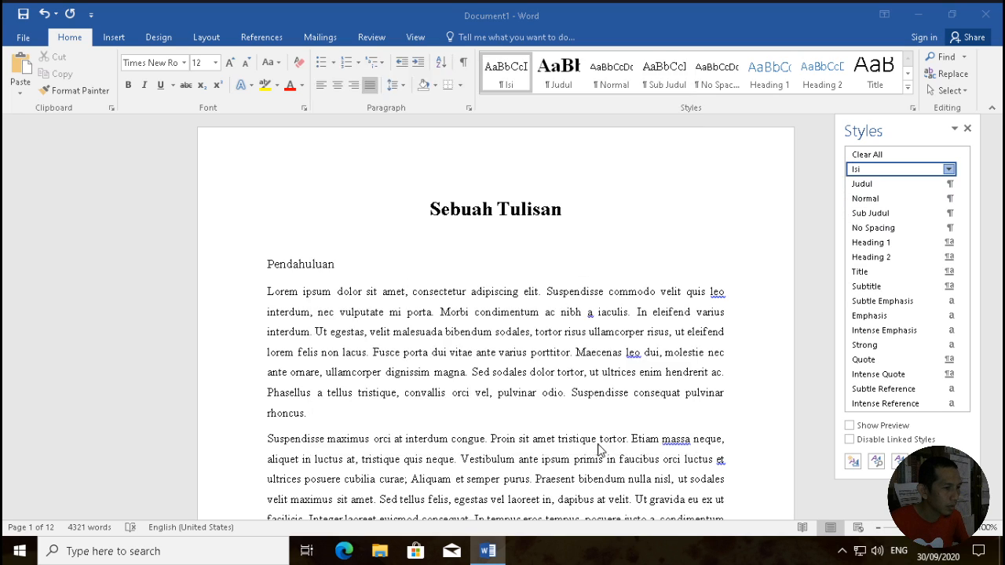
pyautogui.scroll(-10, 593, 384)
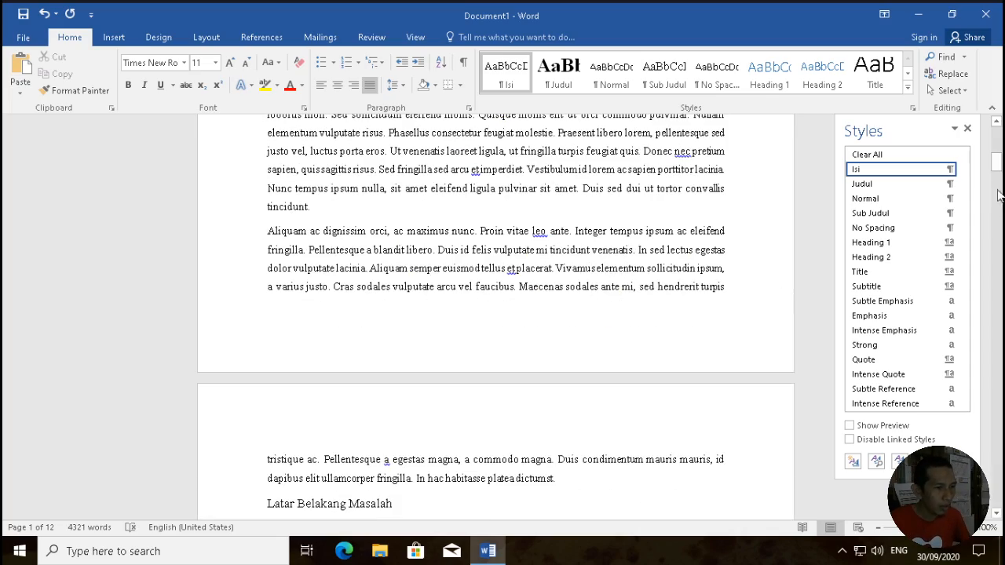
pyautogui.moveTo(996, 166); pyautogui.dragTo(996, 135)
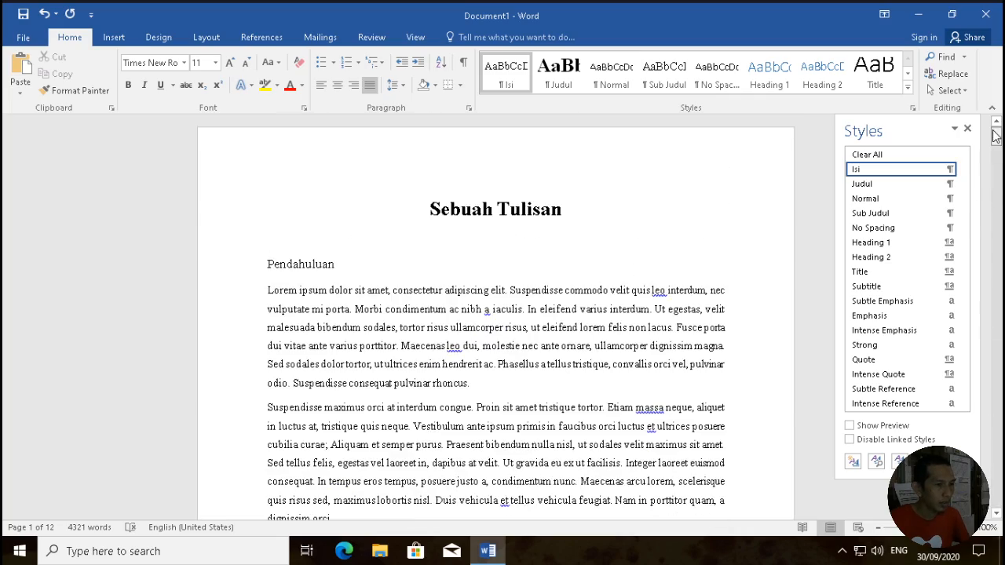
# Step: Insert an empty paragraph between the title "Sebuah Tulisan" and "Pendahuluan", and place the cursor in it
pyautogui.click(594, 206)
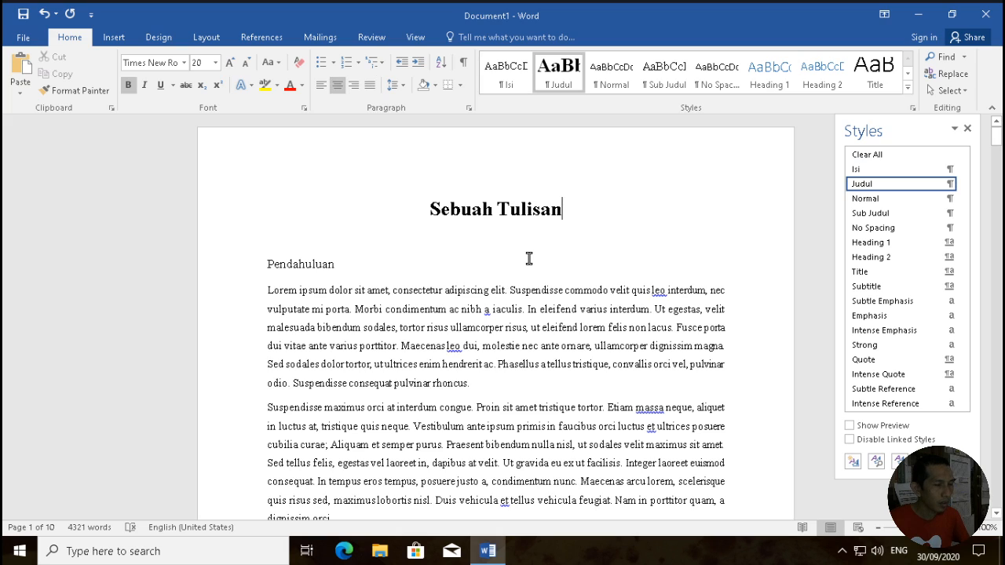
pyautogui.click(265, 264)
pyautogui.press('Return')
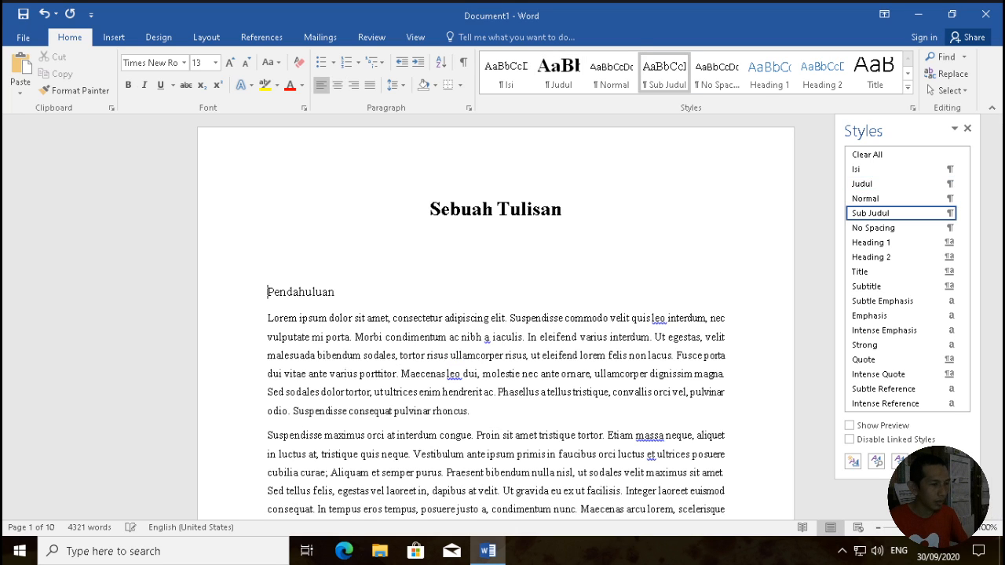
pyautogui.press('Up')
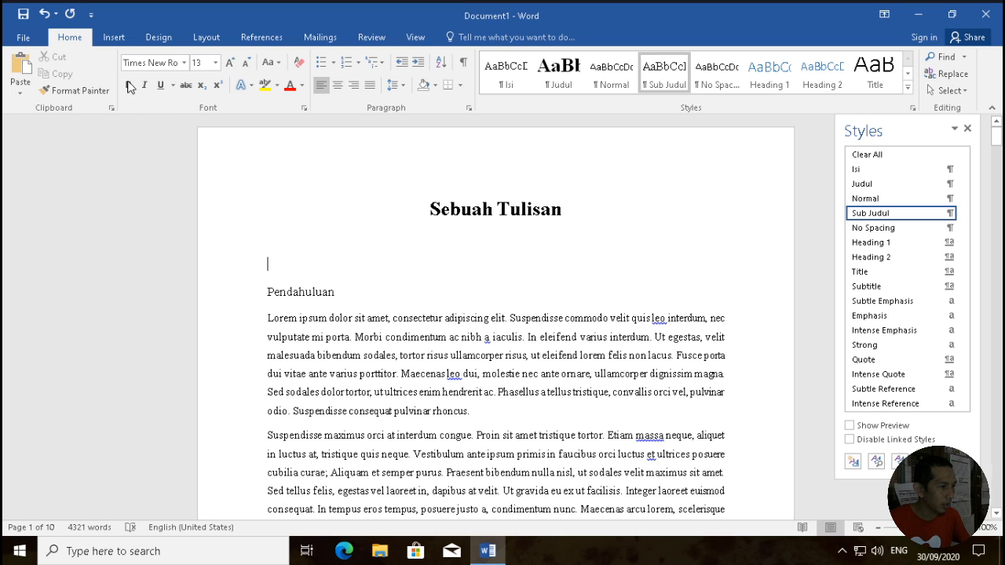
# Step: Start a custom table of contents at the empty paragraph above "Pendahuluan"
pyautogui.click(112, 38)
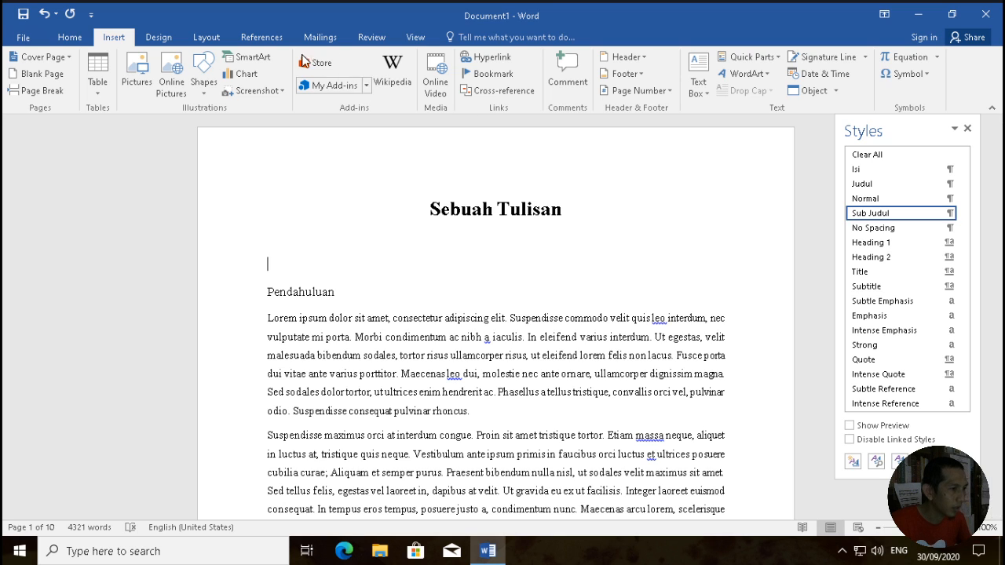
pyautogui.click(262, 38)
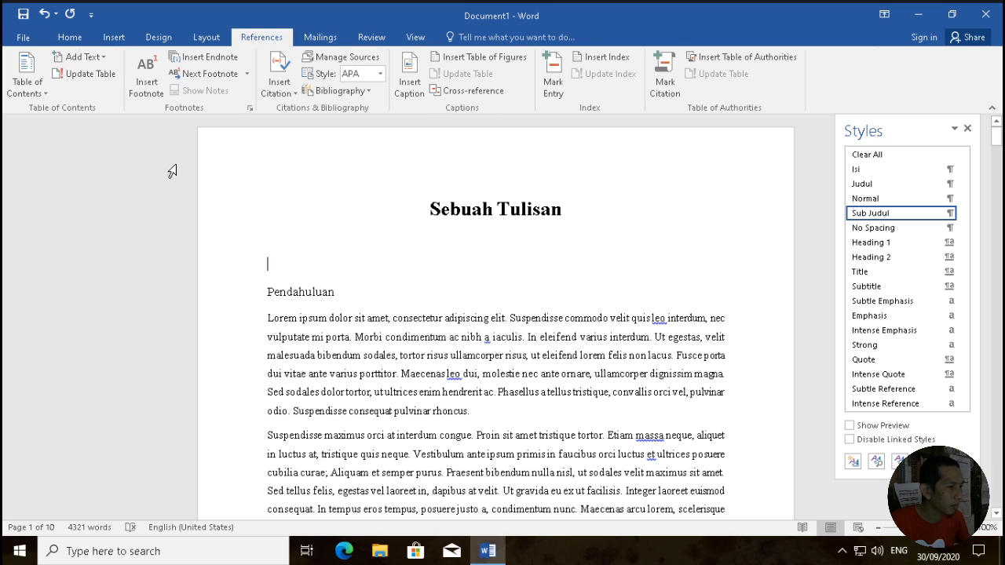
pyautogui.click(37, 95)
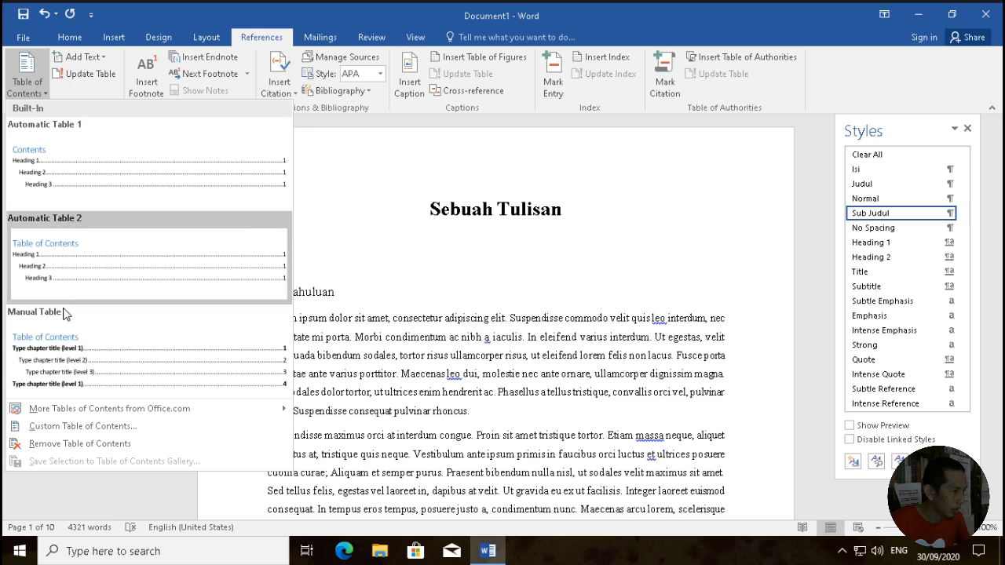
pyautogui.click(83, 427)
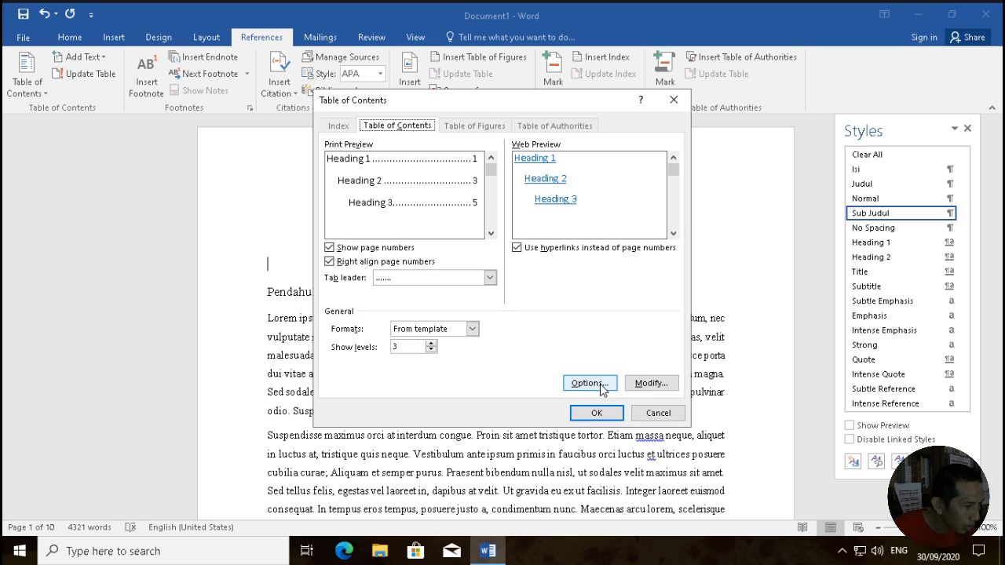
pyautogui.click(647, 383)
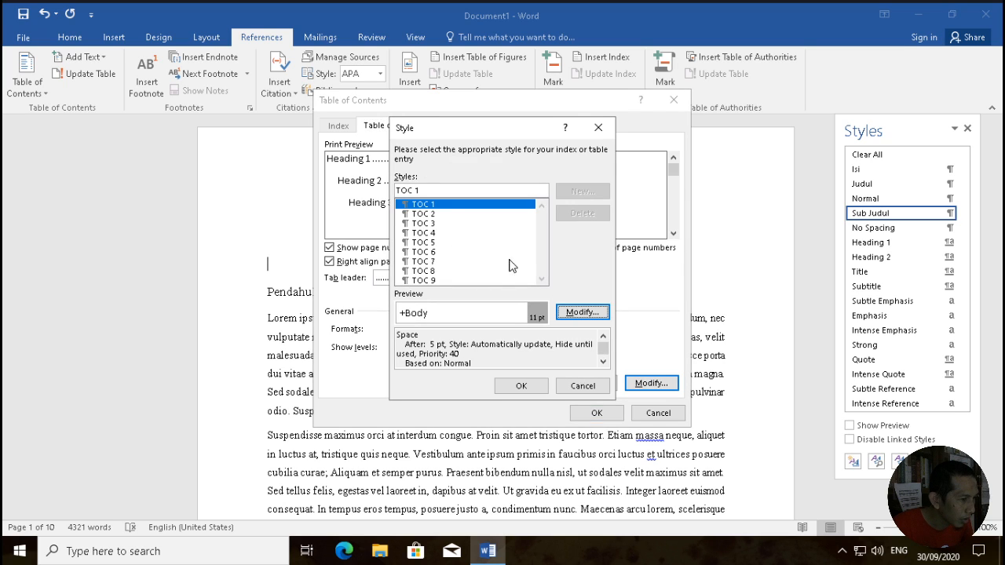
pyautogui.click(585, 385)
pyautogui.click(607, 384)
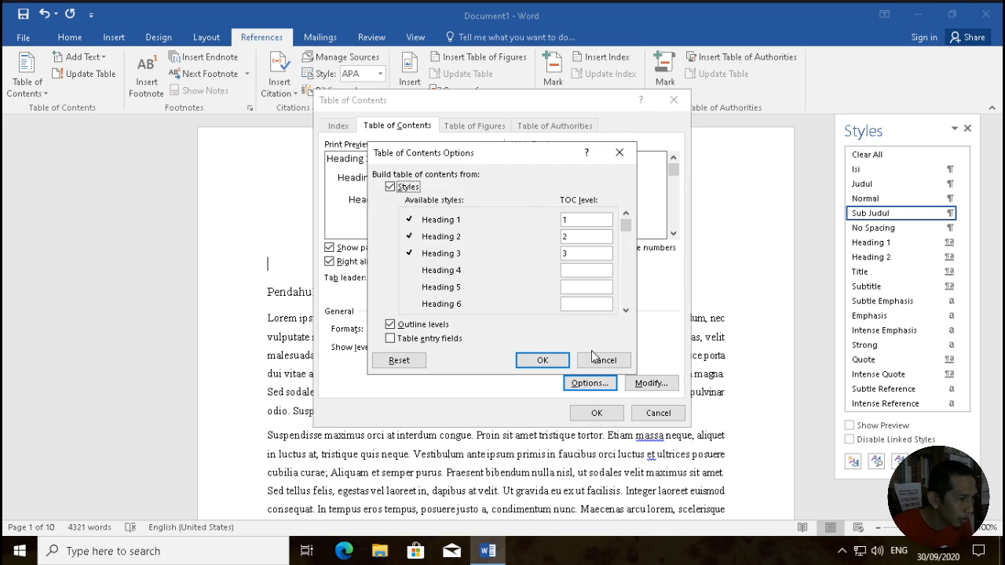
pyautogui.click(601, 361)
# Step: Build the table of contents from "Sub Judul" at level 1, clearing the levels of Heading 1, Heading 2 and Heading 3
pyautogui.click(585, 384)
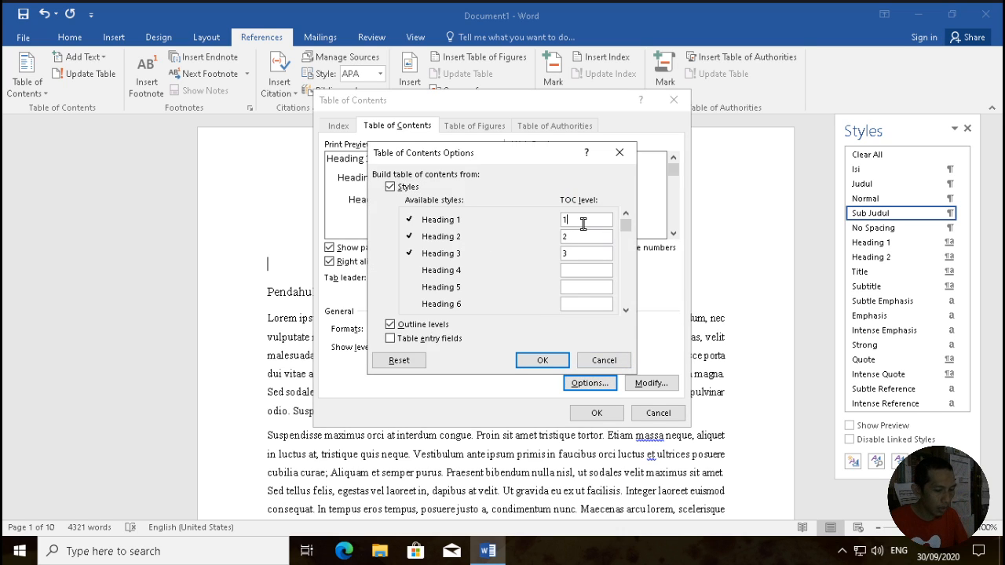
pyautogui.click(579, 219)
pyautogui.press('BackSpace')
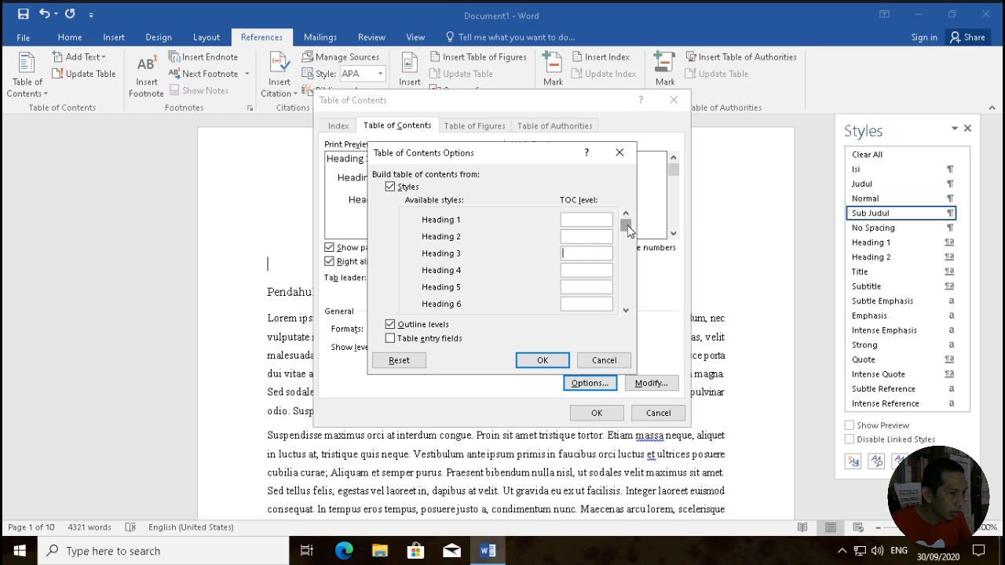
pyautogui.moveTo(628, 229); pyautogui.dragTo(627, 278)
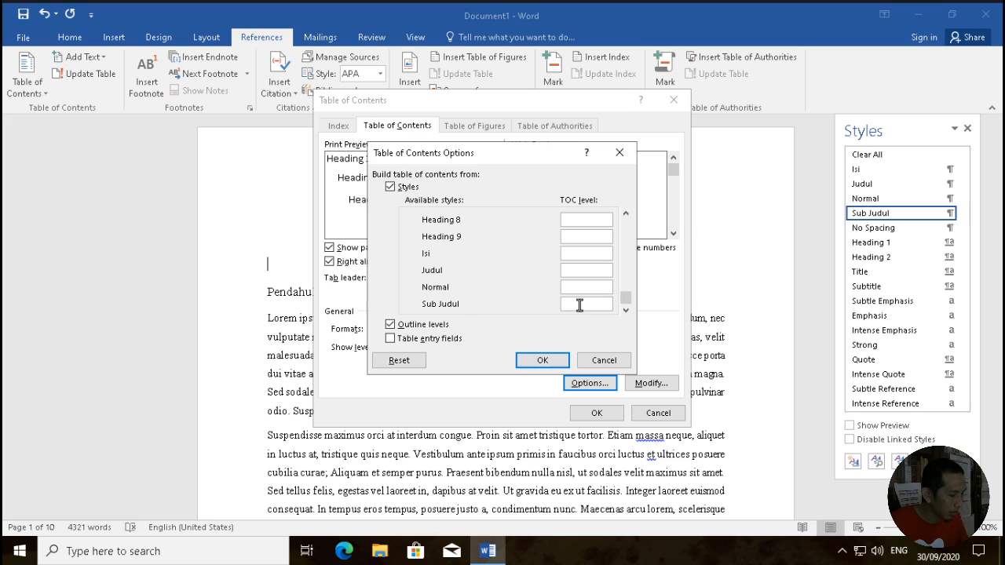
pyautogui.write('1')
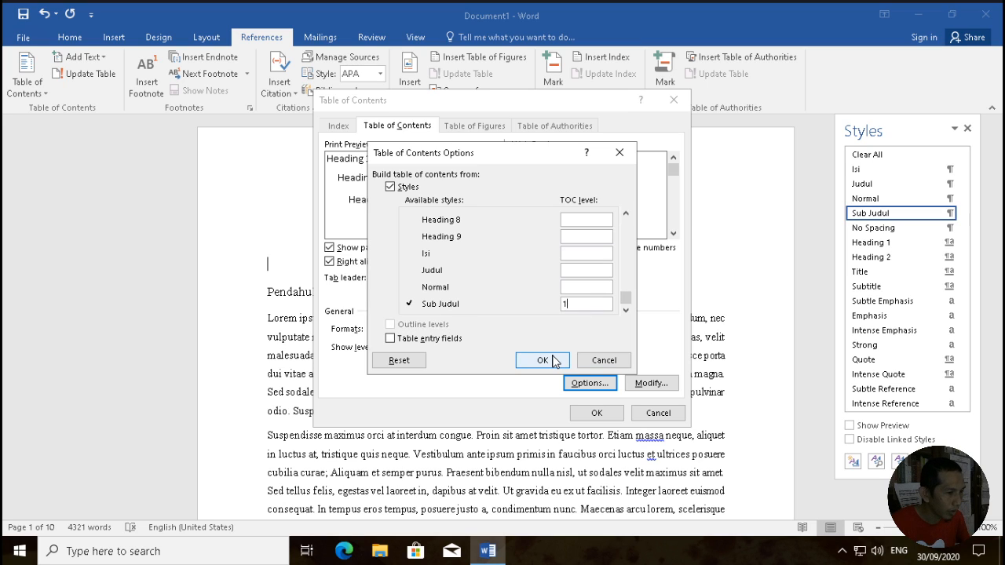
pyautogui.click(543, 361)
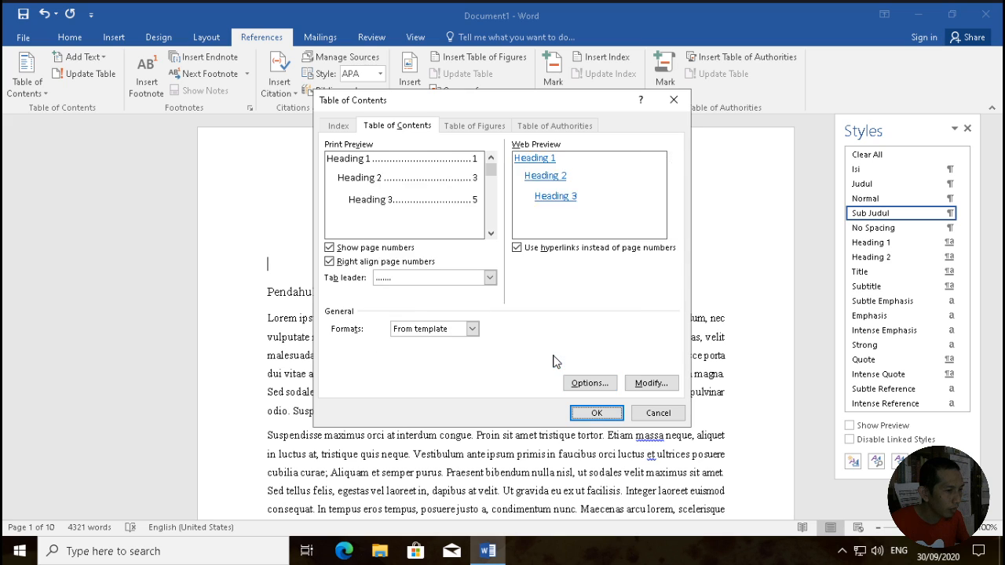
# Step: Try the dashed and solid-line tab leaders for the table of contents
pyautogui.click(440, 286)
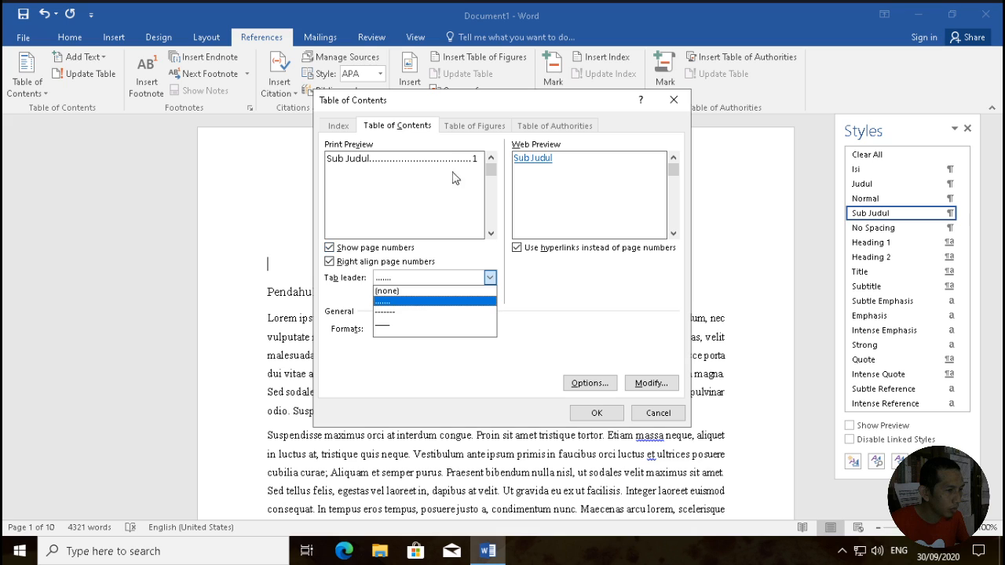
pyautogui.click(426, 311)
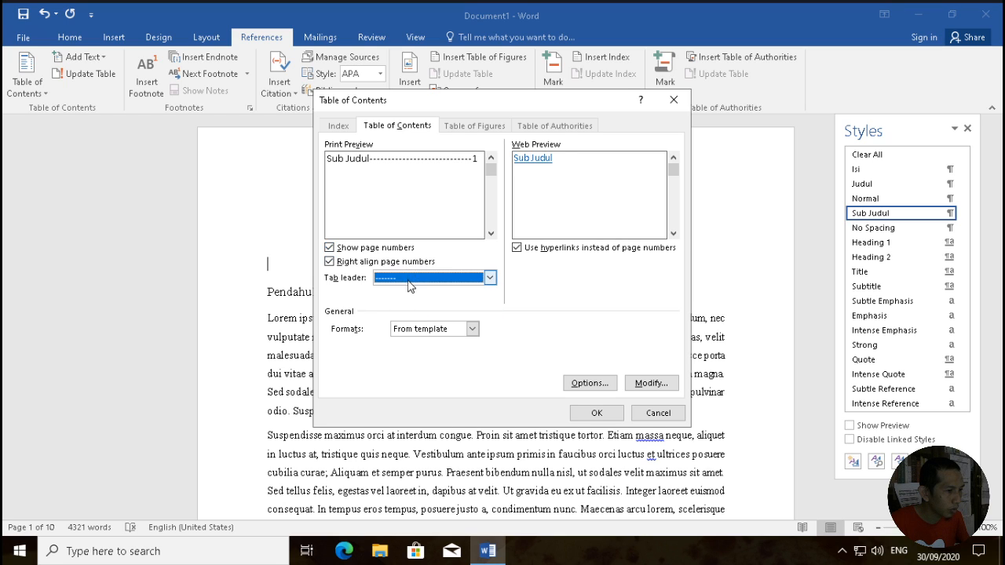
pyautogui.click(412, 279)
pyautogui.click(411, 323)
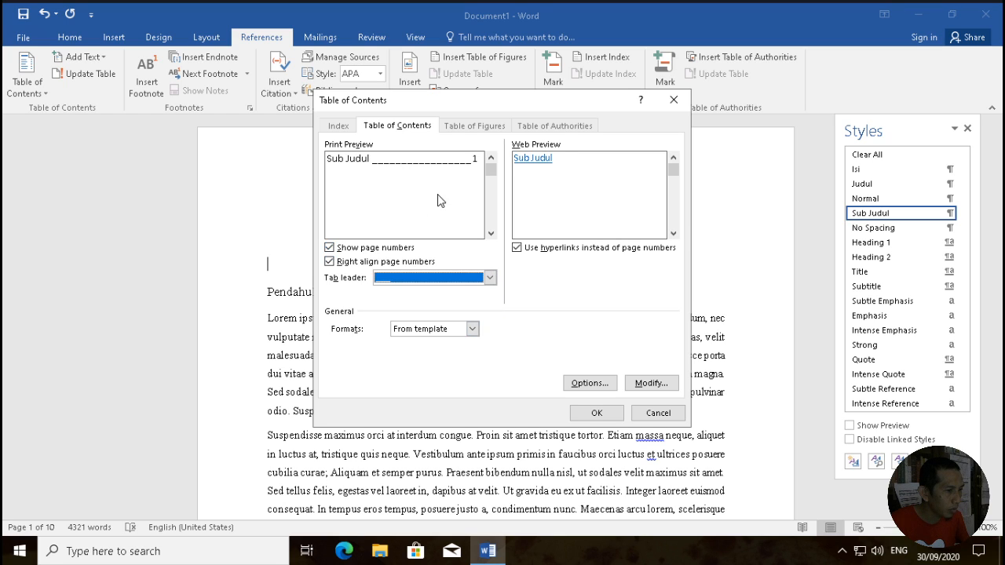
# Step: Set the tab leader to dots, keep page numbers shown, and insert the table of contents below the title
pyautogui.click(440, 278)
pyautogui.click(413, 302)
pyautogui.click(393, 248)
pyautogui.click(407, 249)
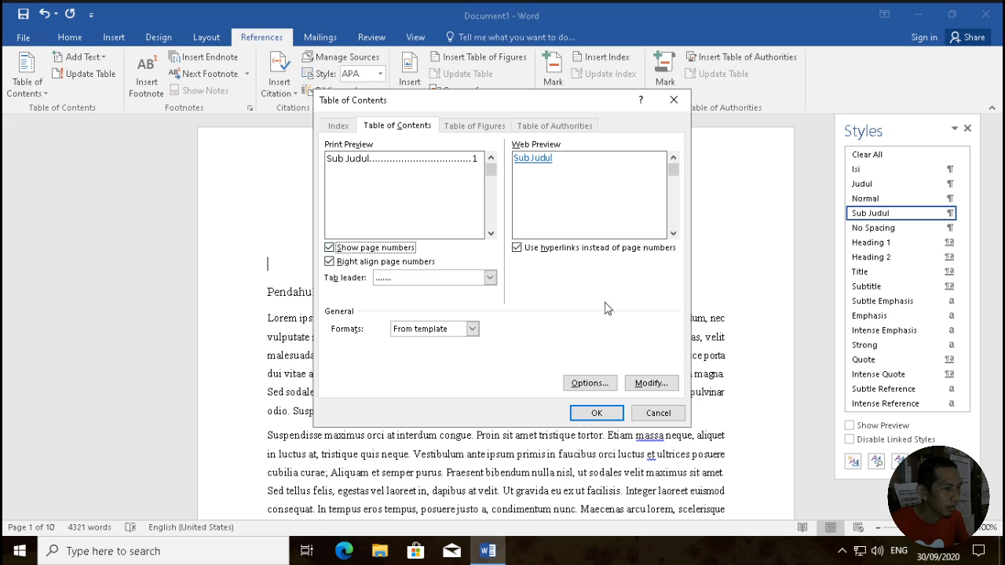
pyautogui.click(597, 413)
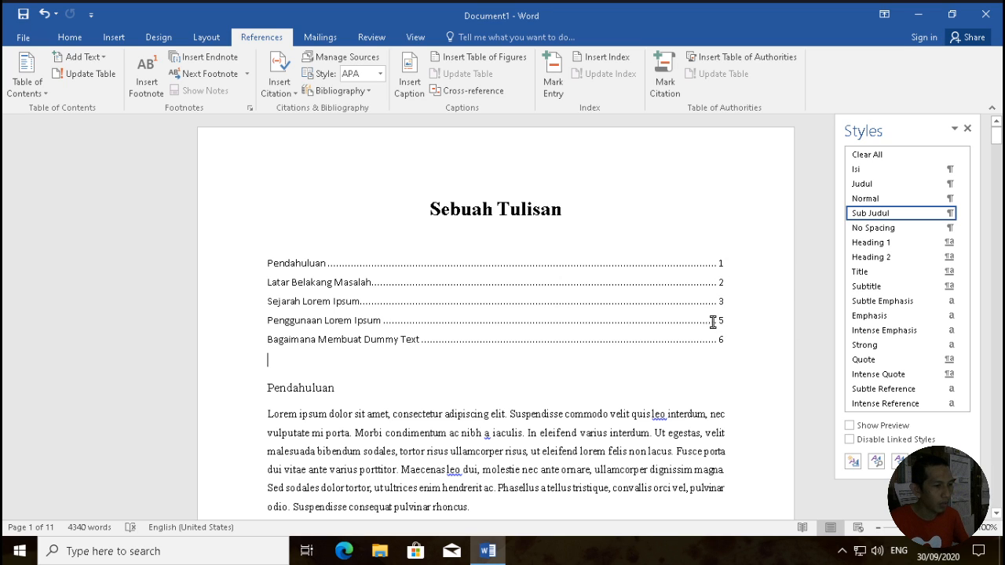
# Step: Update the entire table of contents, including both its entries and page numbers
pyautogui.rightClick(574, 297)
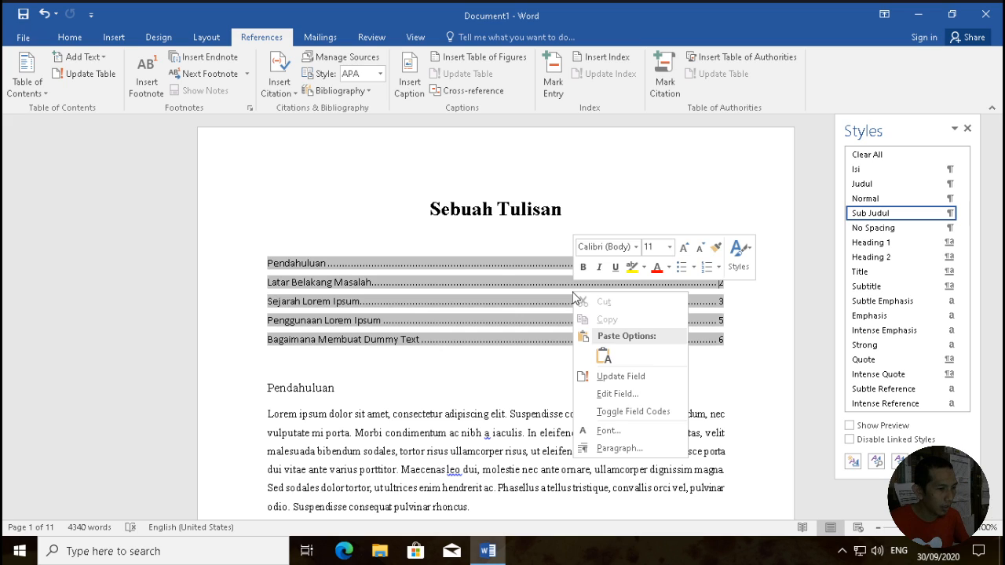
pyautogui.click(620, 377)
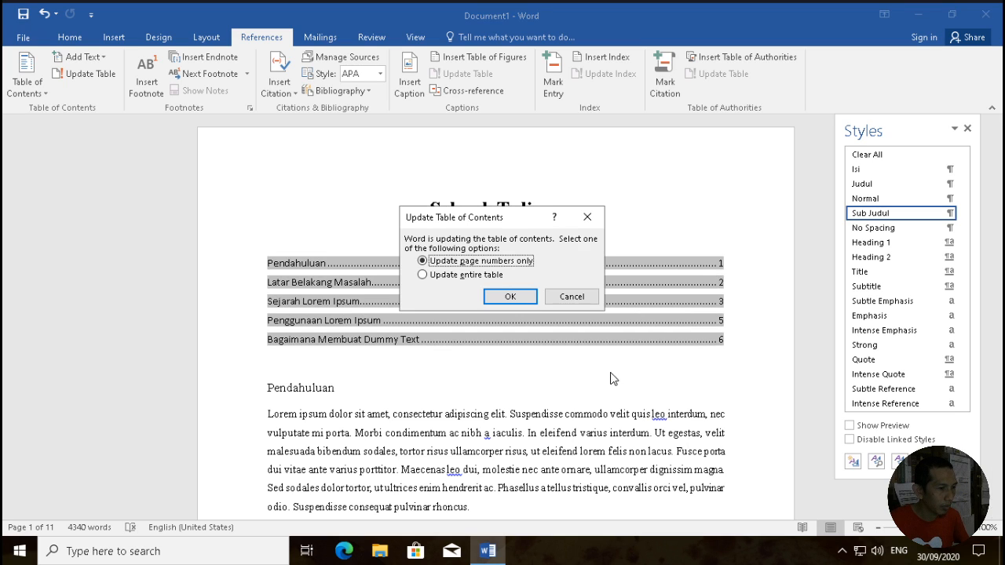
pyautogui.click(456, 282)
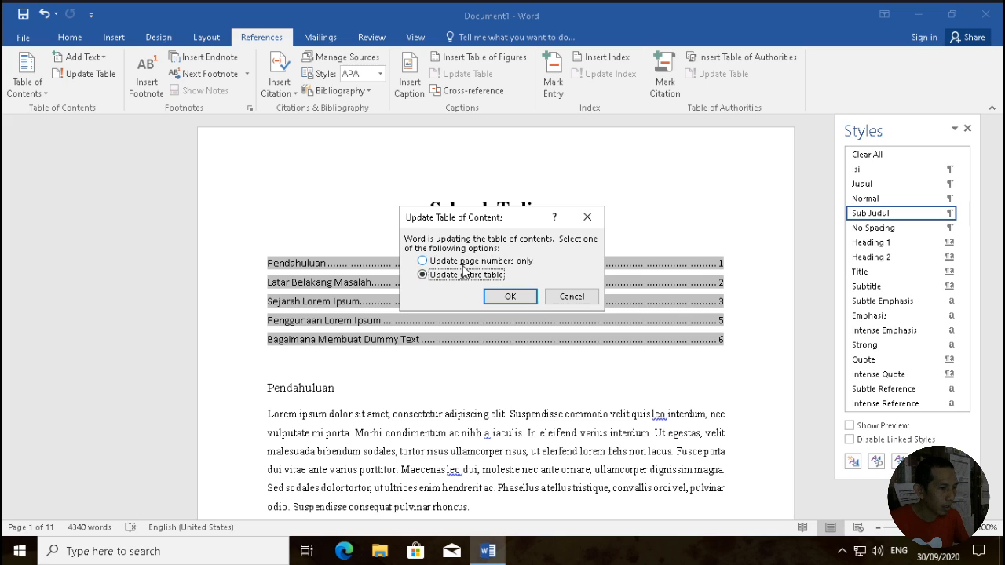
pyautogui.click(466, 263)
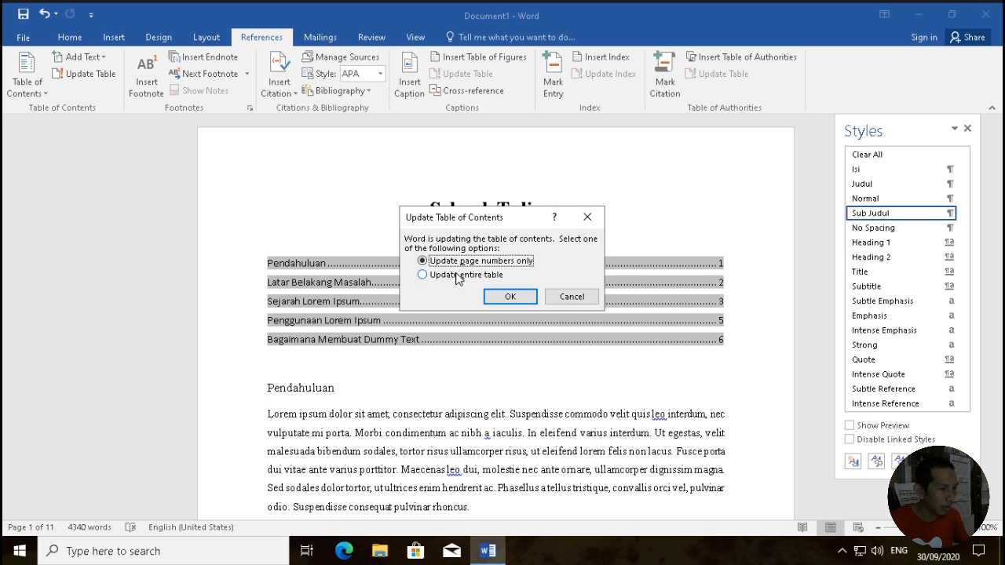
pyautogui.click(463, 275)
pyautogui.click(507, 299)
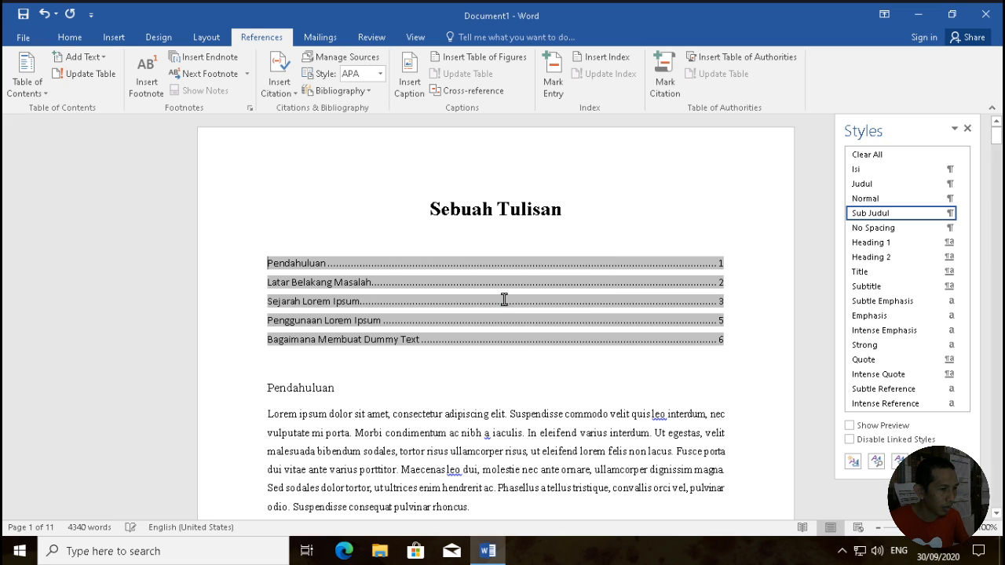